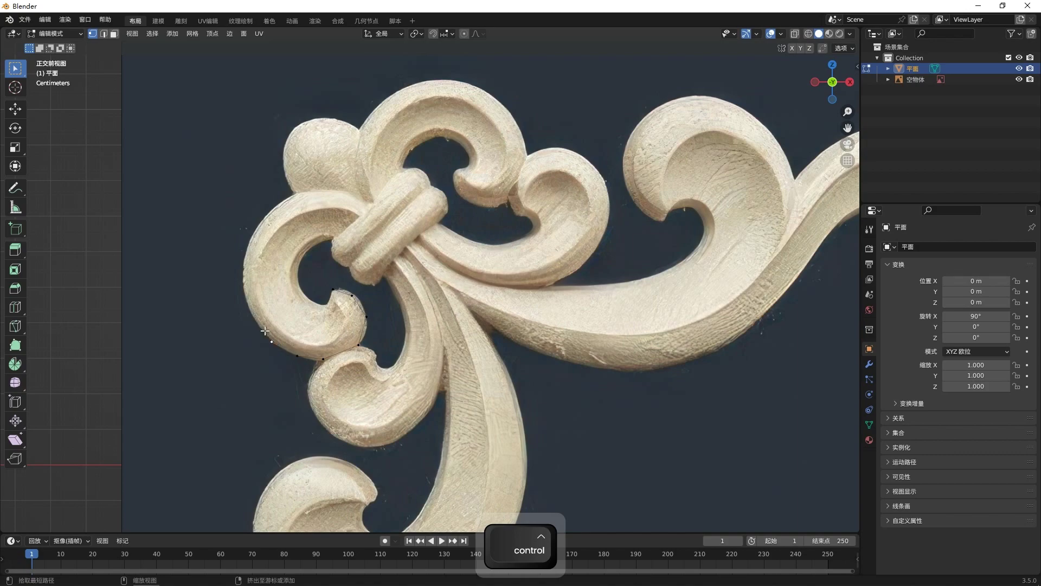
- Trace the outer edge of the left scroll with extruded vertices up to the round lobe above it
{"action": "right_click", "coordinate": [243, 269], "text": "ctrl"}
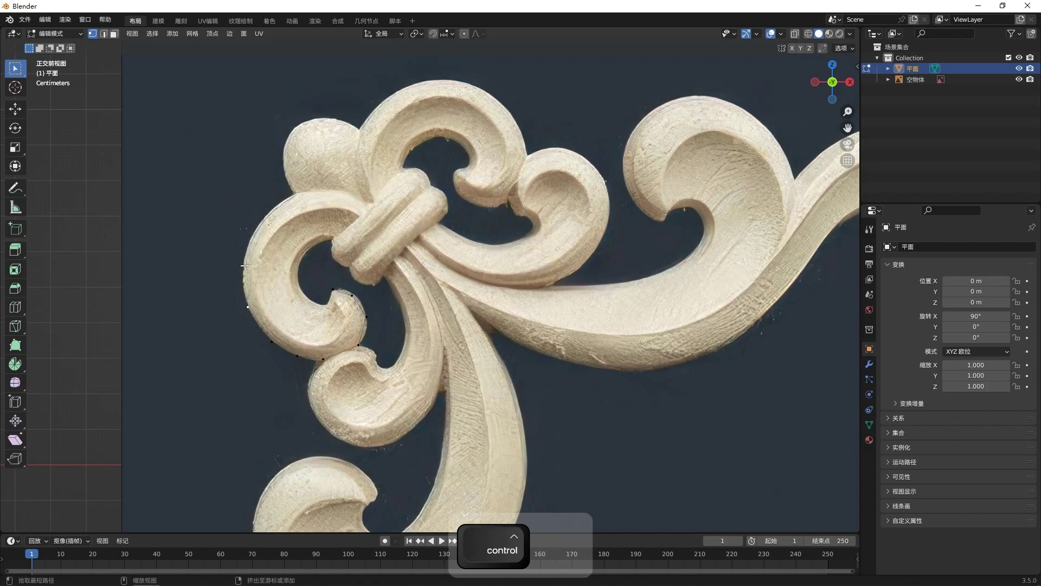
{"action": "right_click", "coordinate": [259, 222], "text": "ctrl"}
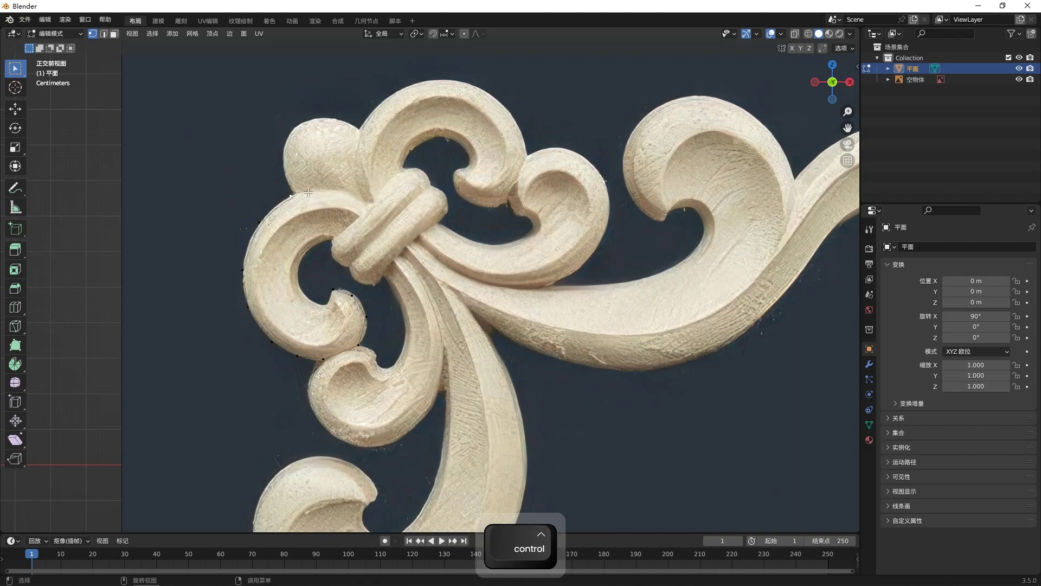
{"action": "right_click", "coordinate": [293, 193], "text": "ctrl"}
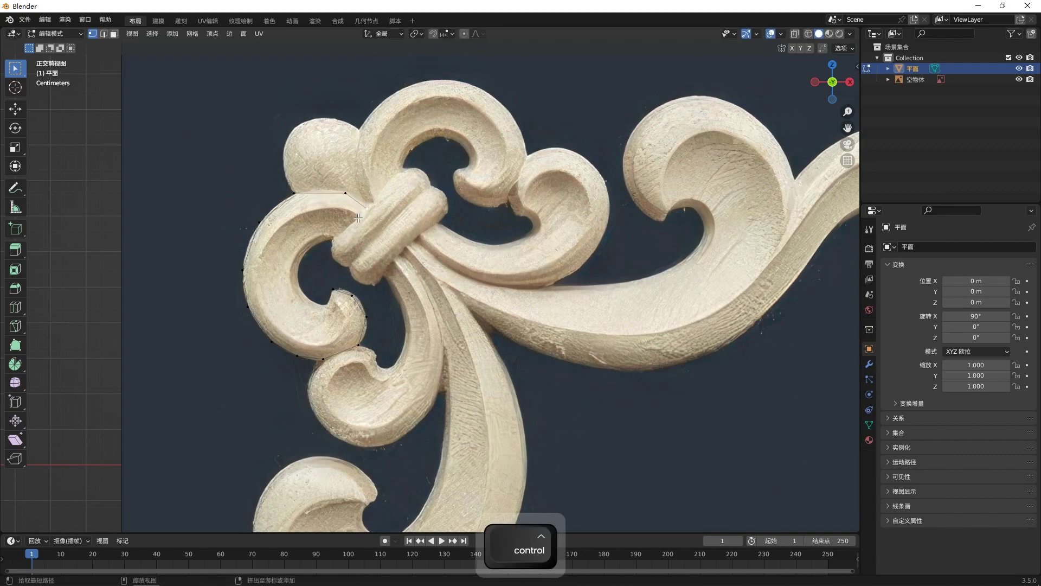
- Delete the vertex outline traced around the left scroll
{"action": "left_click_drag", "start_coordinate": [214, 263], "coordinate": [293, 377]}
{"action": "key", "text": "x"}
{"action": "left_click", "coordinate": [302, 386]}
- Fit the vertex row along the left side of the clasp, extrude it into a first face strip and enable X-ray display
{"action": "scroll", "coordinate": [314, 233], "scroll_direction": "up", "scroll_amount": 1}
{"action": "middle_click_drag", "start_coordinate": [314, 233], "coordinate": [367, 254], "text": "shift"}
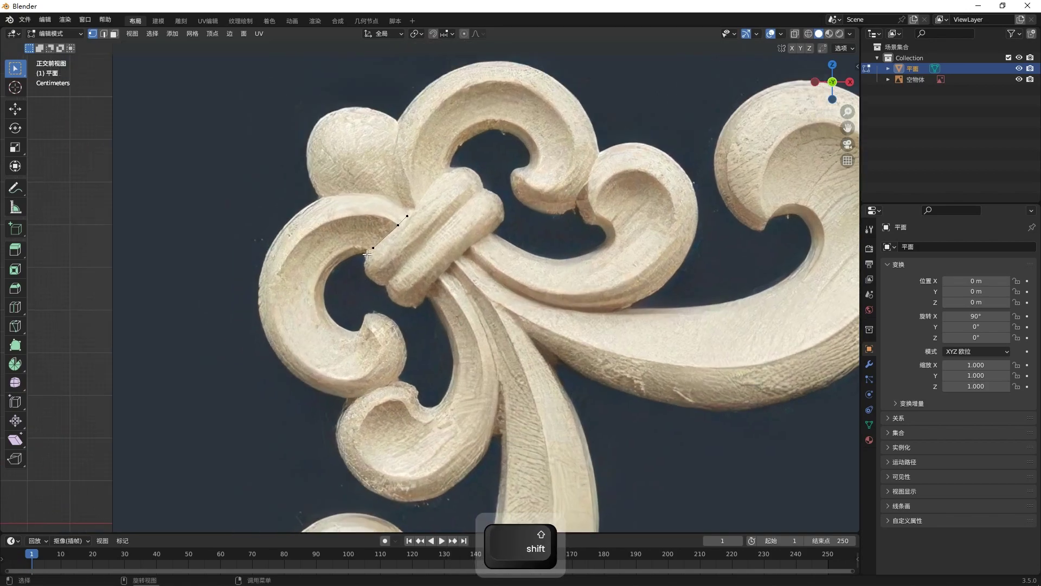
{"action": "key", "text": "g"}
{"action": "left_click", "coordinate": [362, 258]}
{"action": "left_click", "coordinate": [367, 252]}
{"action": "left_click", "coordinate": [398, 225], "text": "shift"}
{"action": "left_click", "coordinate": [407, 217], "text": "shift"}
{"action": "key", "text": "e"}
{"action": "left_click", "coordinate": [385, 233]}
{"action": "key", "text": "alt+z"}
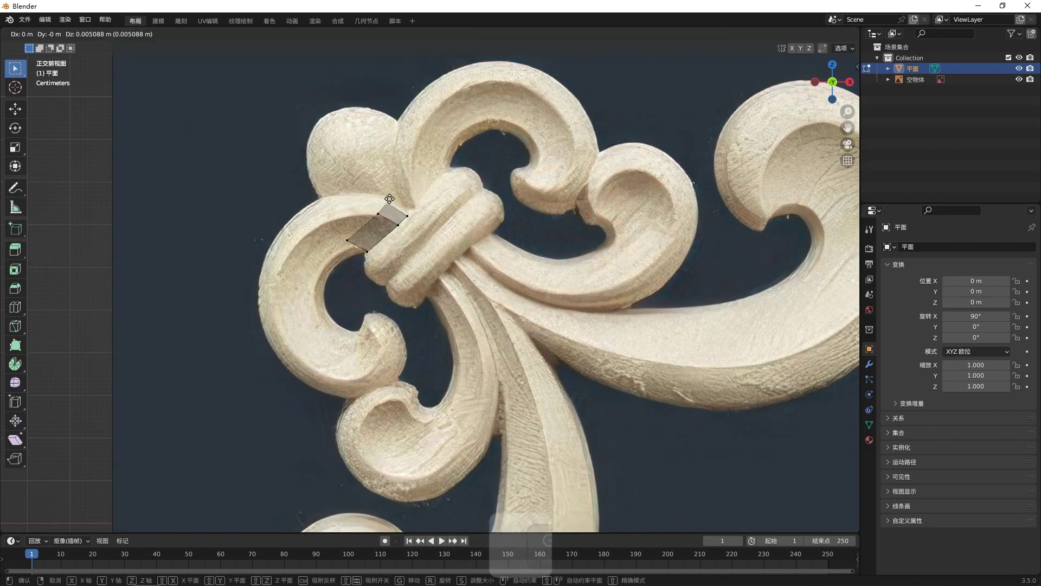
- Move the strip's inner vertex onto the scroll's inner edge and extrude further face strips leftward along the scroll
{"action": "key", "text": "g"}
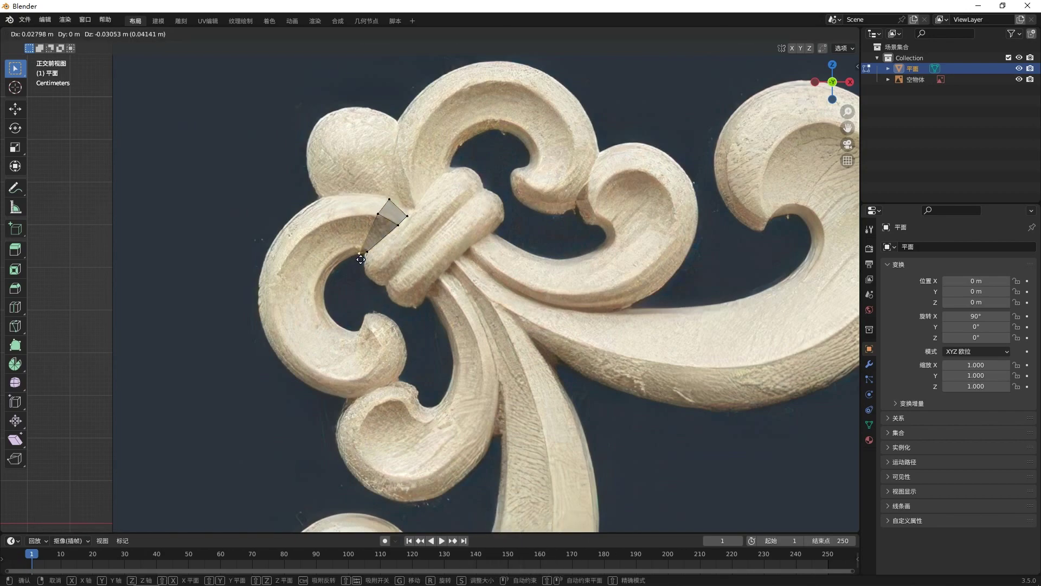
{"action": "left_click", "coordinate": [361, 259]}
{"action": "key", "text": "e"}
{"action": "left_click", "coordinate": [324, 272]}
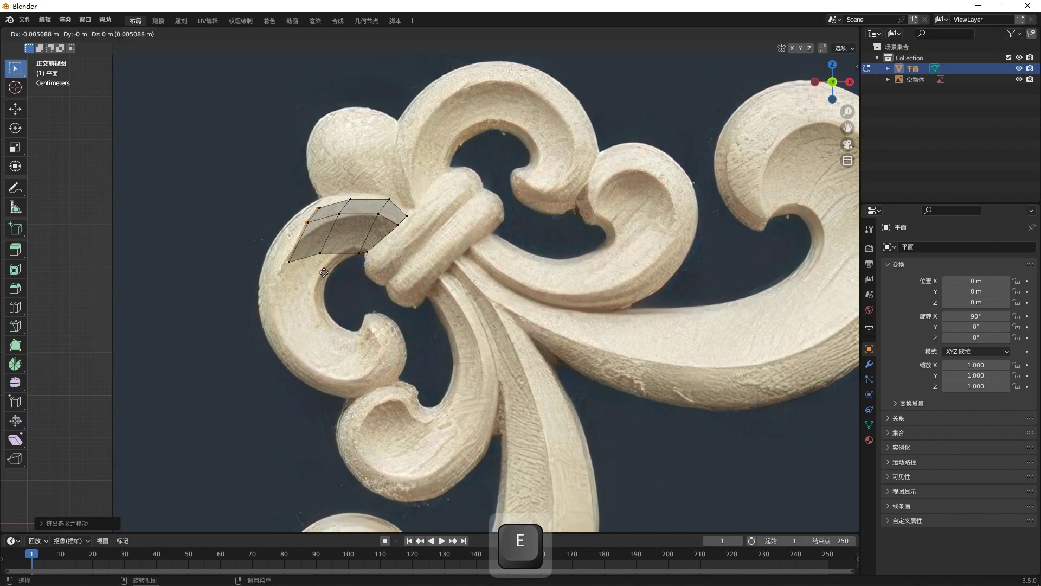
{"action": "key", "text": "e"}
{"action": "left_click", "coordinate": [302, 279]}
- Fit the inner, middle and outer vertices of the new row nearest the clasp to the scroll's contours
{"action": "left_click", "coordinate": [328, 263]}
{"action": "key", "text": "g"}
{"action": "left_click", "coordinate": [371, 261]}
{"action": "left_click", "coordinate": [345, 222]}
{"action": "key", "text": "g"}
{"action": "left_click", "coordinate": [356, 227]}
{"action": "left_click", "coordinate": [352, 202]}
{"action": "key", "text": "g"}
{"action": "left_click", "coordinate": [352, 197]}
- Align the following vertex row across the top of the scroll with its outer edge, centre line and inner edge
{"action": "left_click", "coordinate": [320, 209]}
{"action": "key", "text": "g"}
{"action": "left_click", "coordinate": [321, 199]}
{"action": "left_click", "coordinate": [305, 223]}
{"action": "key", "text": "g"}
{"action": "left_click", "coordinate": [315, 228]}
{"action": "left_click", "coordinate": [290, 262]}
{"action": "key", "text": "g"}
{"action": "left_click", "coordinate": [339, 263]}
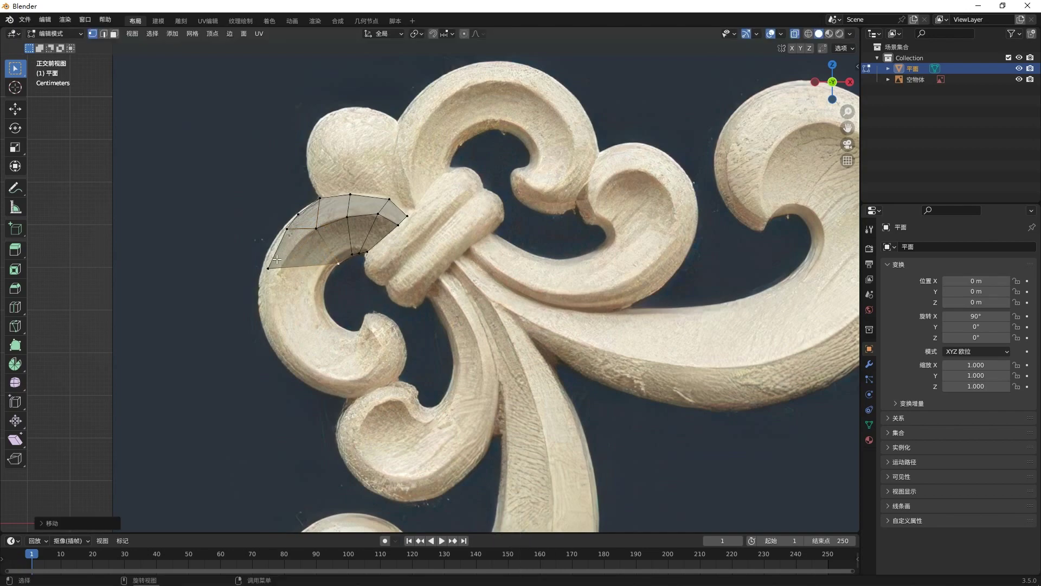
- Align the end row at the scroll's upper-left bend with its inner edge, centre line and outer edge
{"action": "left_click", "coordinate": [269, 267]}
{"action": "key", "text": "g"}
{"action": "left_click", "coordinate": [352, 271]}
{"action": "left_click", "coordinate": [286, 237]}
{"action": "key", "text": "g"}
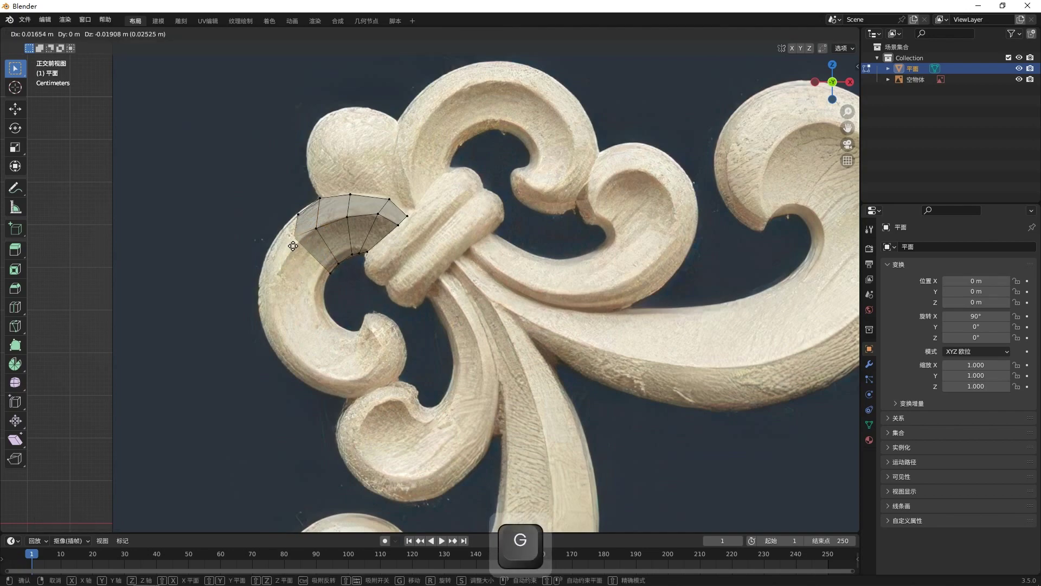
{"action": "left_click", "coordinate": [294, 246]}
{"action": "left_click", "coordinate": [291, 222]}
{"action": "key", "text": "g"}
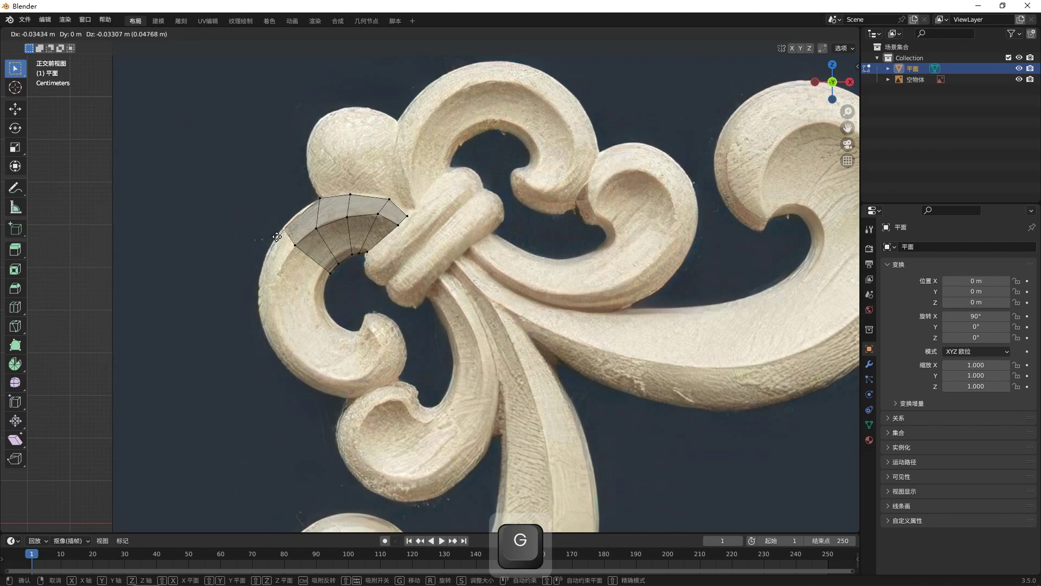
{"action": "left_click", "coordinate": [276, 239]}
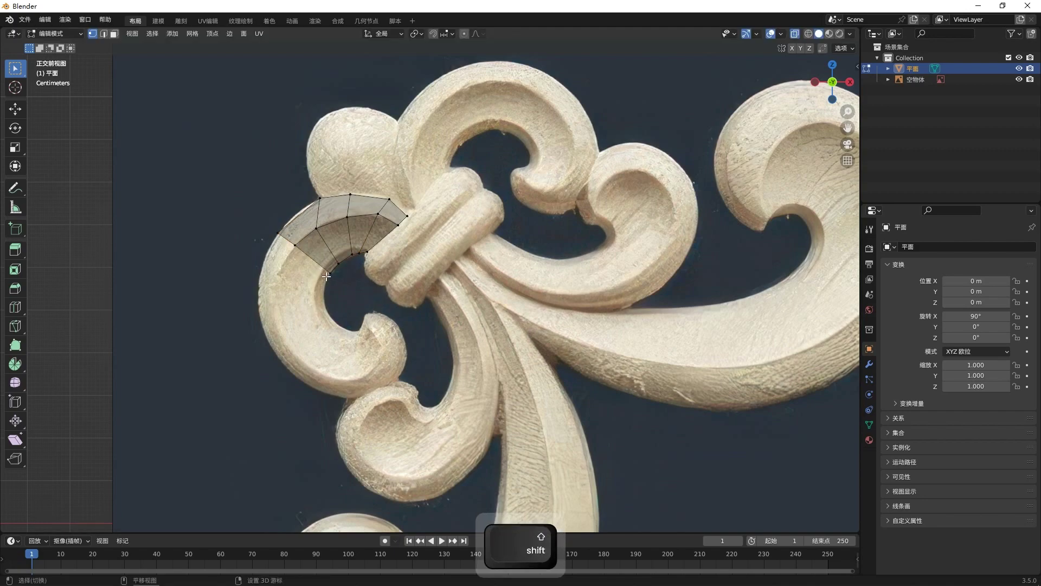
- Extrude the end row down the scroll's left side and place the new inner vertex on the inner edge
{"action": "key", "text": "e"}
{"action": "left_click", "coordinate": [253, 320]}
{"action": "left_click", "coordinate": [324, 287]}
{"action": "key", "text": "g"}
{"action": "left_click", "coordinate": [325, 284]}
{"action": "key", "text": "g"}
{"action": "left_click", "coordinate": [325, 284]}
- Shift the new middle vertex onto the centre line and the outer vertices onto the scroll's left outer edge
{"action": "left_click", "coordinate": [290, 259]}
{"action": "key", "text": "g"}
{"action": "left_click", "coordinate": [279, 268]}
{"action": "key", "text": "g"}
{"action": "left_click", "coordinate": [263, 266]}
{"action": "key", "text": "g"}
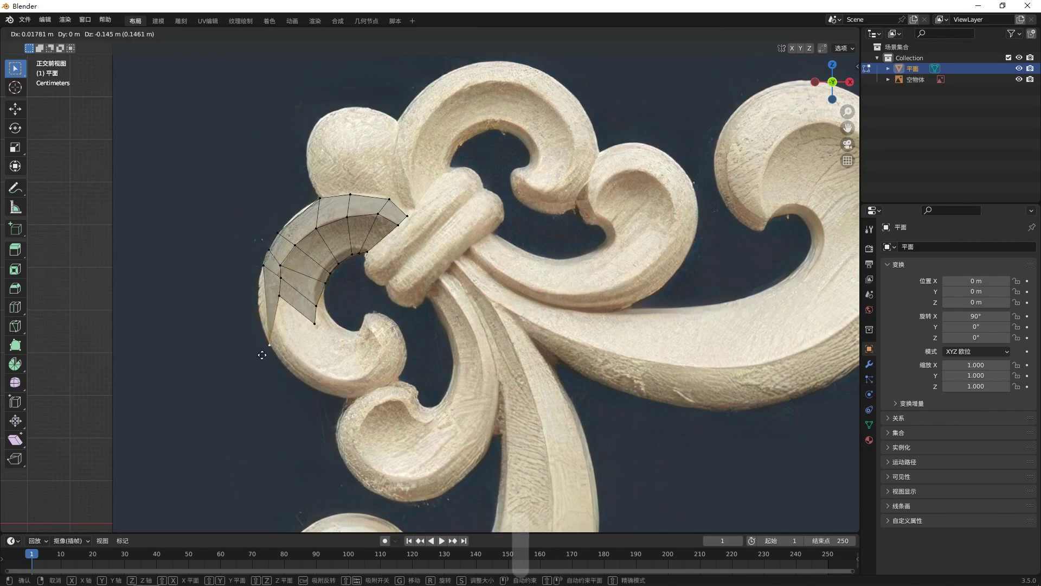
{"action": "left_click", "coordinate": [256, 312]}
{"action": "left_click", "coordinate": [268, 252]}
{"action": "key", "text": "g"}
{"action": "left_click", "coordinate": [262, 264]}
- Move the middle and inner vertices of the row at the scroll's leftmost bulge onto the centre line and inner edge
{"action": "left_click", "coordinate": [282, 301]}
{"action": "key", "text": "g"}
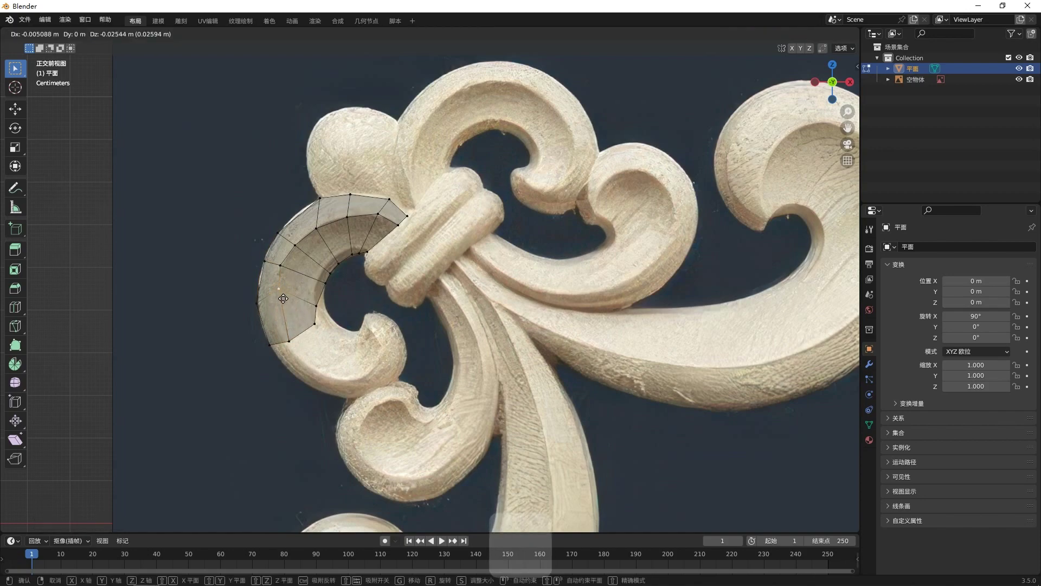
{"action": "left_click", "coordinate": [276, 300]}
{"action": "left_click", "coordinate": [317, 305]}
{"action": "key", "text": "g"}
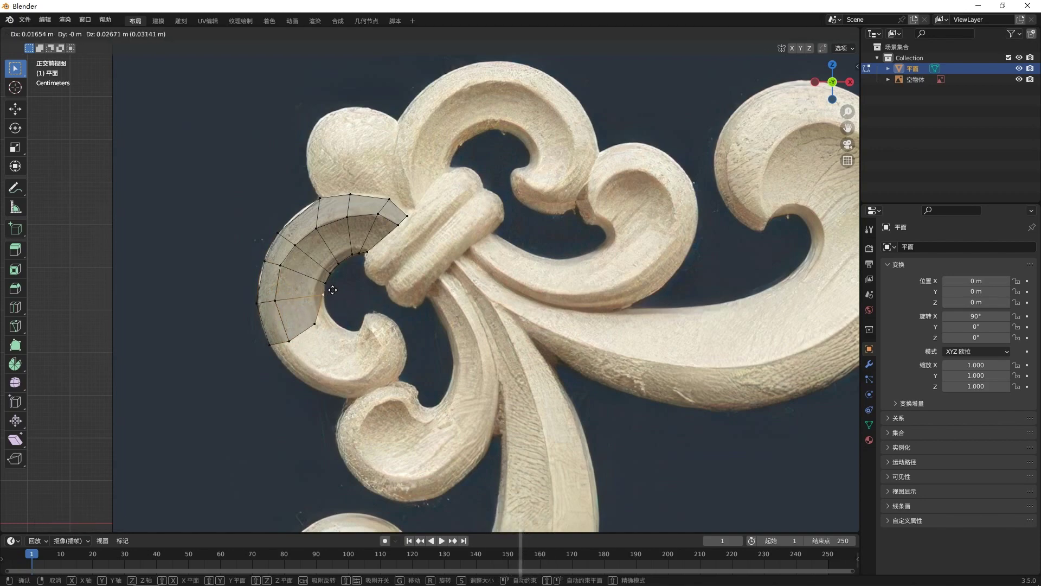
{"action": "left_click", "coordinate": [337, 298]}
- Extrude the end row repeatedly around the bottom of the left scroll to form new face strips
{"action": "left_click", "coordinate": [290, 341], "text": "shift"}
{"action": "left_click", "coordinate": [271, 345], "text": "shift"}
{"action": "key", "text": "e"}
{"action": "left_click", "coordinate": [330, 364]}
{"action": "key", "text": "e"}
{"action": "left_click", "coordinate": [333, 376]}
{"action": "key", "text": "e"}
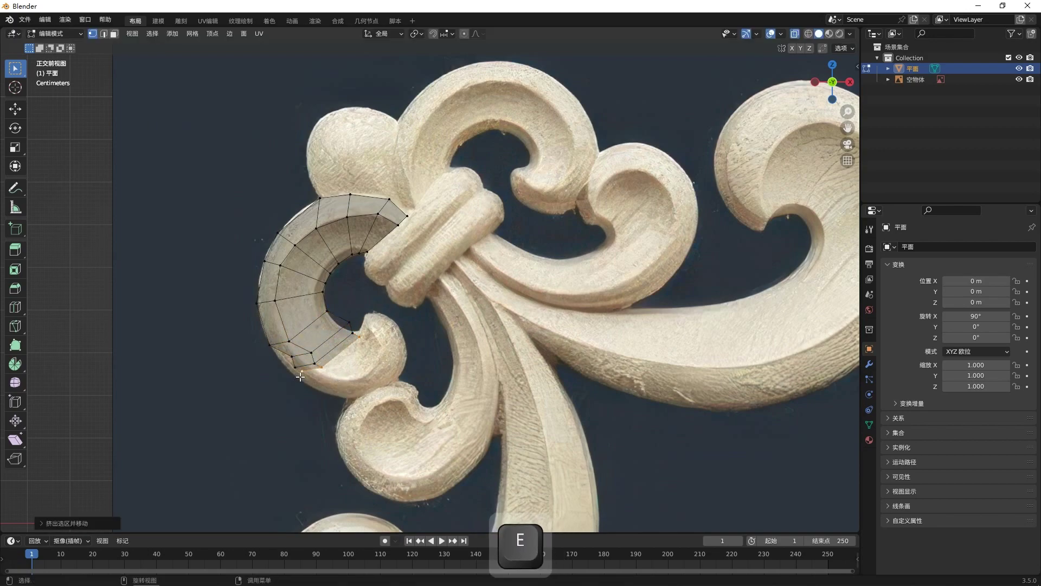
- Fit the outer and middle vertices of the bottom strips to the scroll's outer edge and centre line
{"action": "key", "text": "g"}
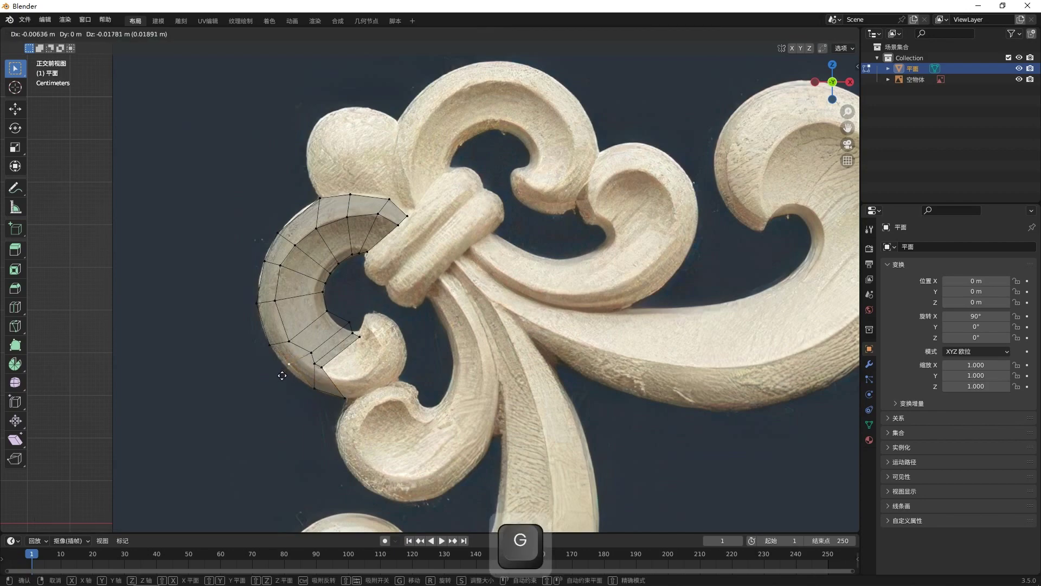
{"action": "left_click", "coordinate": [299, 356]}
{"action": "left_click", "coordinate": [322, 368]}
{"action": "key", "text": "g"}
{"action": "left_click", "coordinate": [347, 378]}
{"action": "left_click", "coordinate": [315, 364]}
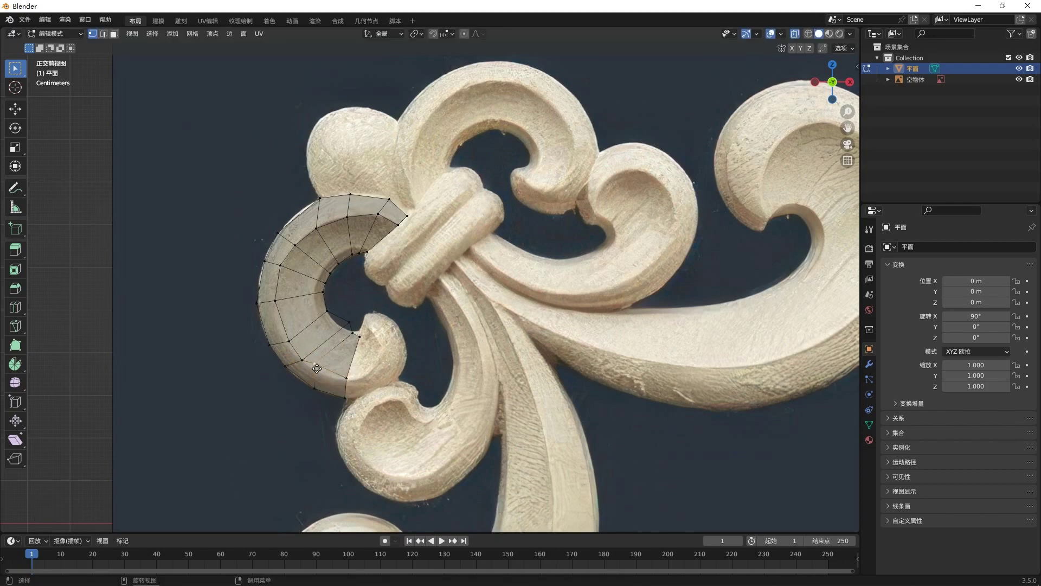
{"action": "key", "text": "g"}
{"action": "left_click", "coordinate": [322, 371]}
- Adjust the inner vertices of the bottom strips until they follow the scroll's inner edge
{"action": "left_click", "coordinate": [346, 327]}
{"action": "key", "text": "g"}
{"action": "left_click", "coordinate": [332, 327]}
{"action": "left_click", "coordinate": [342, 326]}
{"action": "key", "text": "g"}
{"action": "left_click", "coordinate": [342, 326]}
{"action": "left_click", "coordinate": [346, 327]}
{"action": "key", "text": "g"}
{"action": "left_click", "coordinate": [341, 325]}
- Reposition the inner, middle and outer vertices of the end row where the scroll begins to curl inward
{"action": "left_click", "coordinate": [359, 335]}
{"action": "key", "text": "g"}
{"action": "left_click", "coordinate": [358, 332]}
{"action": "left_click", "coordinate": [348, 376]}
{"action": "key", "text": "g"}
{"action": "left_click", "coordinate": [356, 376]}
{"action": "left_click", "coordinate": [353, 394]}
{"action": "key", "text": "g"}
{"action": "left_click", "coordinate": [359, 394]}
- Extrude the end row into the curled tip and fit its inner vertices to the notch at the inner edge
{"action": "left_click", "coordinate": [361, 338]}
{"action": "left_click", "coordinate": [355, 378], "text": "shift"}
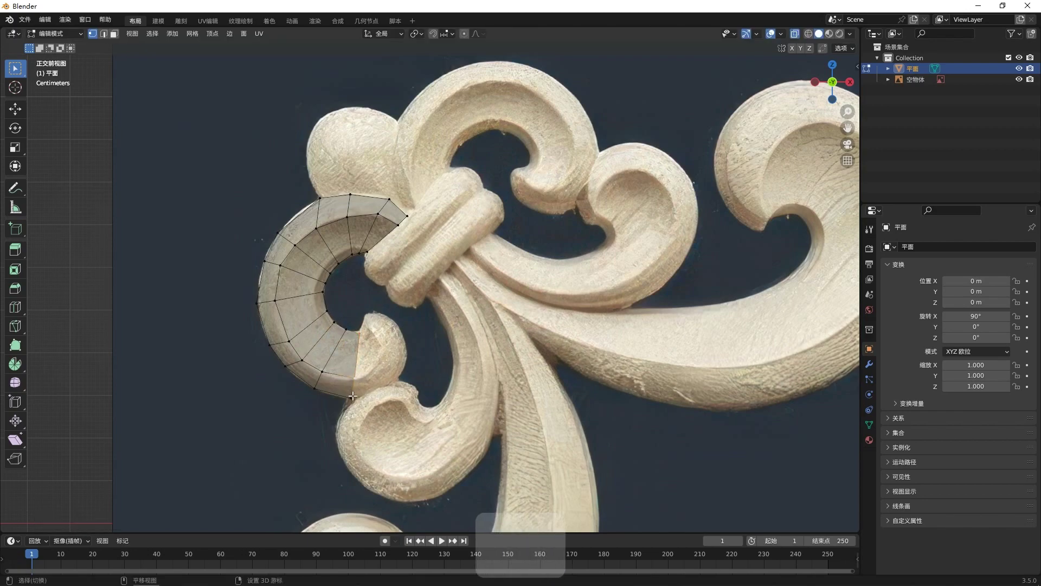
{"action": "key", "text": "e"}
{"action": "key", "text": "g"}
{"action": "left_click", "coordinate": [373, 321]}
{"action": "left_click", "coordinate": [365, 330]}
{"action": "key", "text": "g"}
{"action": "left_click", "coordinate": [362, 327]}
{"action": "key", "text": "g"}
{"action": "left_click", "coordinate": [364, 325]}
{"action": "key", "text": "g"}
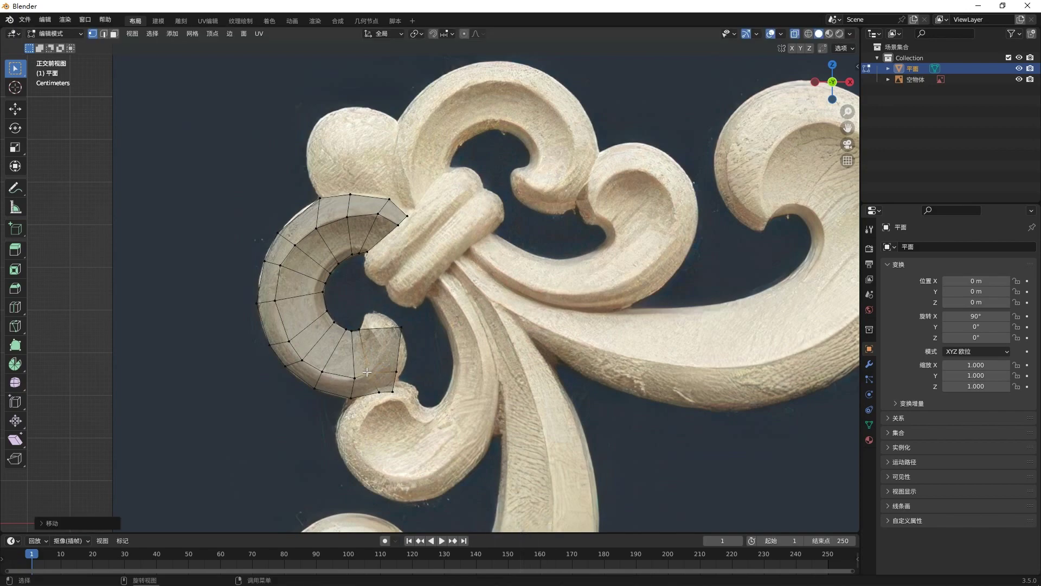
- Move the end row's middle and inner vertices so that the row runs diagonally up to the curl's tip
{"action": "left_click", "coordinate": [402, 368]}
{"action": "key", "text": "g"}
{"action": "left_click", "coordinate": [387, 349]}
{"action": "left_click", "coordinate": [387, 327]}
{"action": "key", "text": "g"}
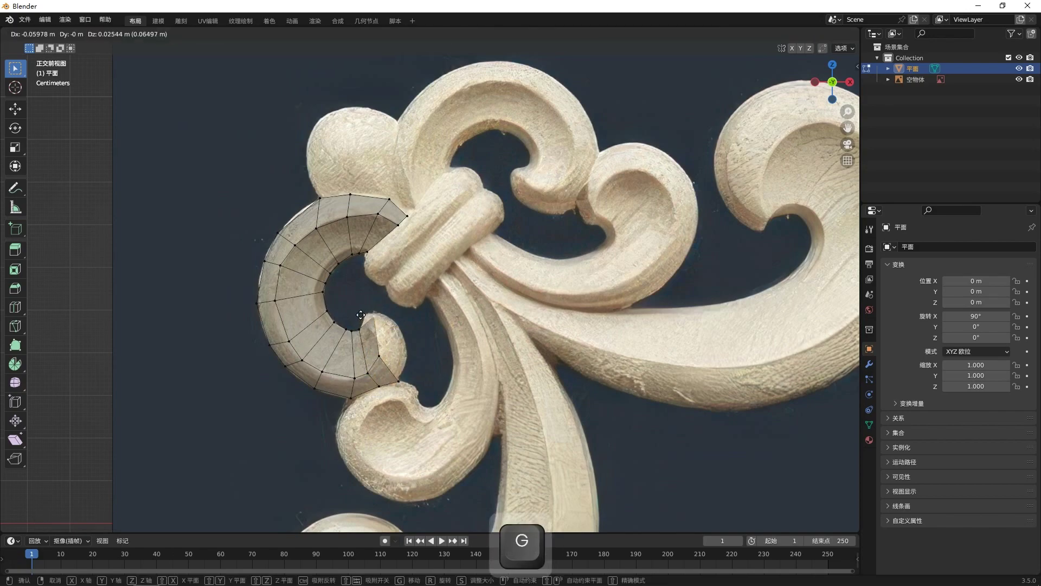
{"action": "left_click", "coordinate": [356, 314]}
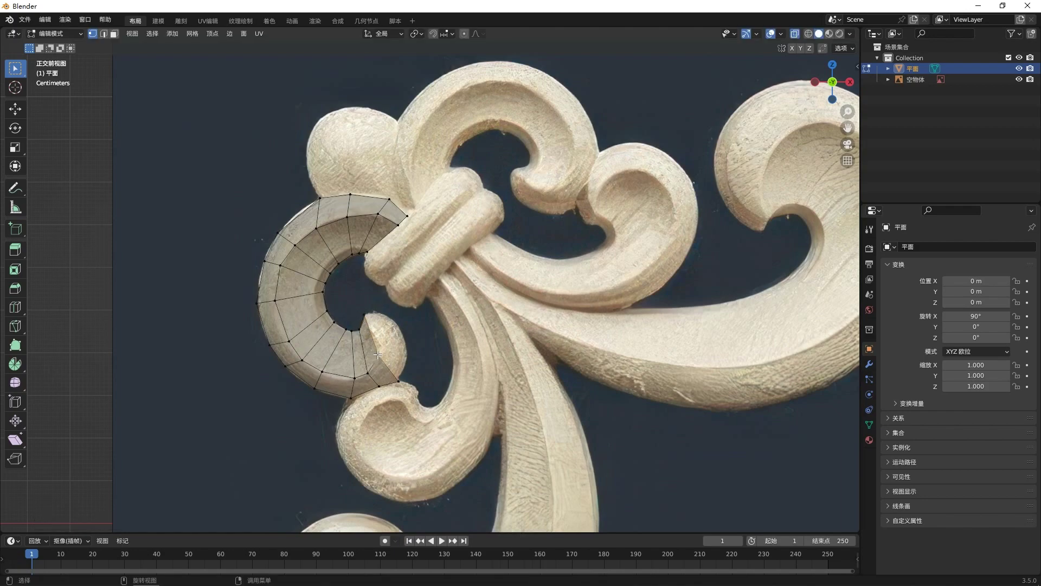
{"action": "key", "text": "g"}
{"action": "left_click", "coordinate": [370, 325]}
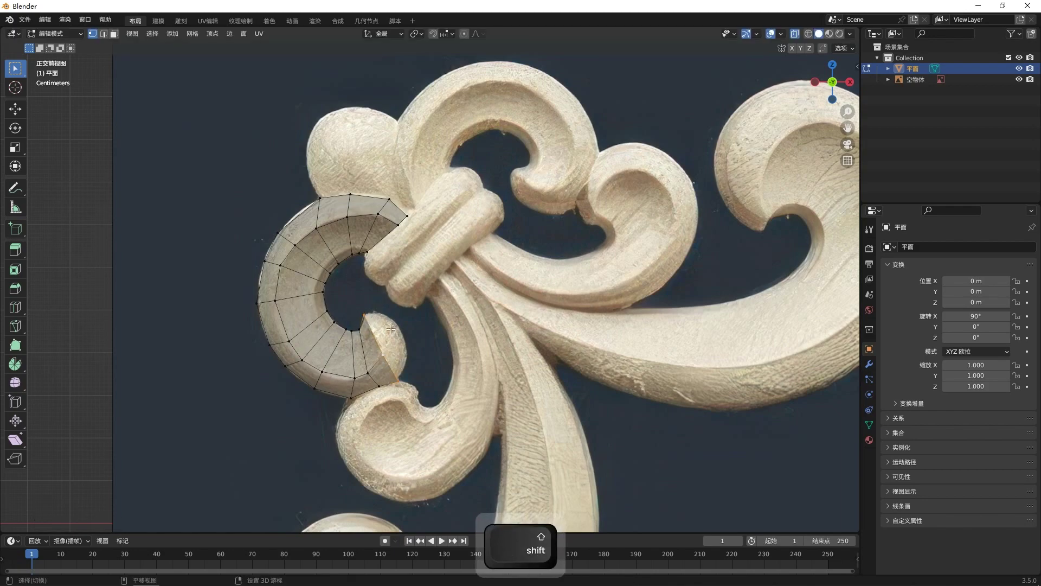
- Extrude a final face strip to the right and fit its vertices to the curl's outer edge
{"action": "key", "text": "e"}
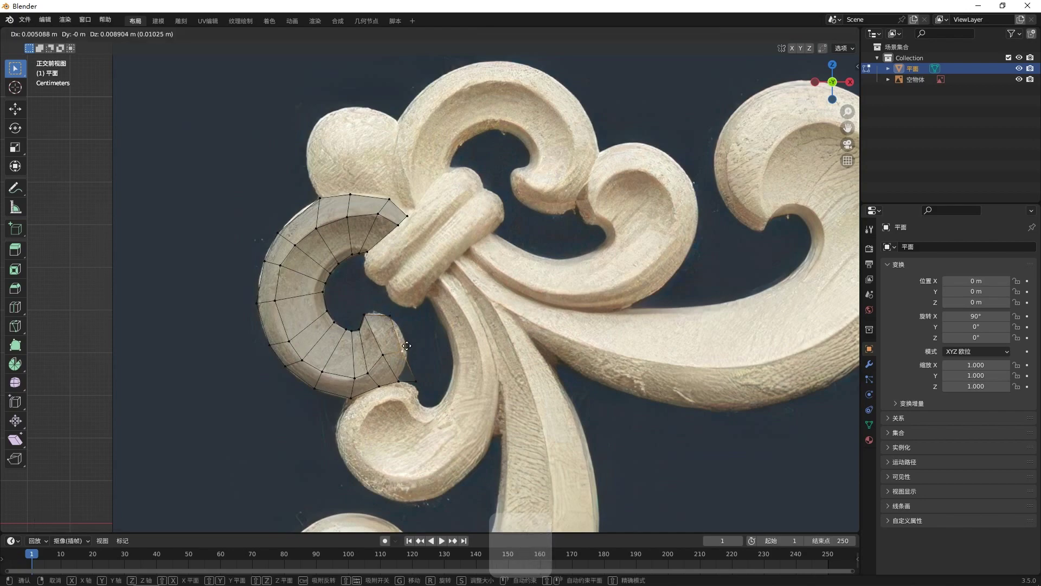
{"action": "left_click", "coordinate": [403, 331]}
{"action": "left_click", "coordinate": [415, 379]}
{"action": "key", "text": "g"}
{"action": "left_click", "coordinate": [407, 357]}
{"action": "left_click", "coordinate": [447, 349]}
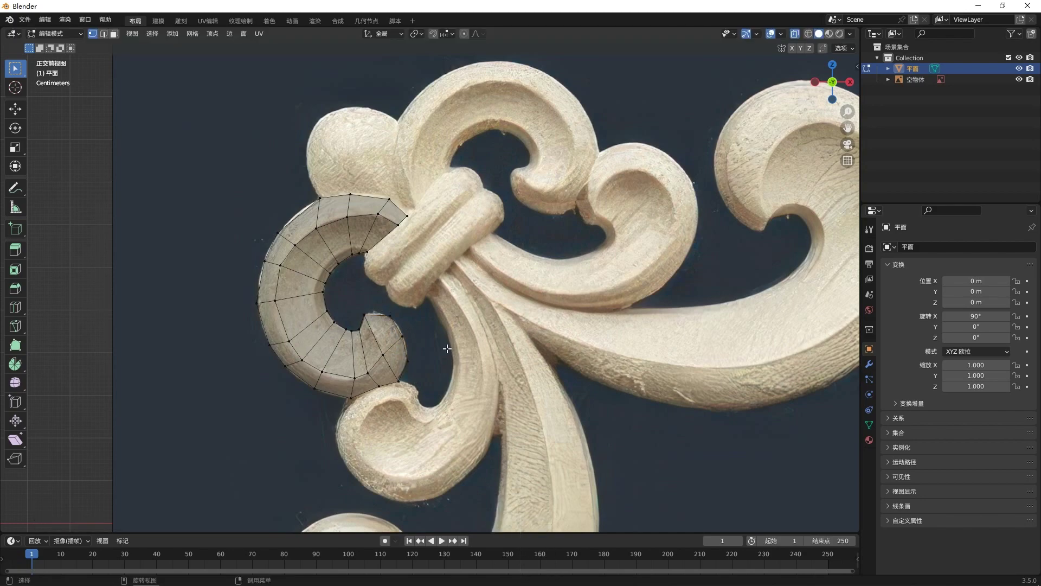
- Dissolve the selected edge loop near the scroll's curled end
{"action": "middle_click_drag", "start_coordinate": [372, 376], "coordinate": [406, 387], "text": "shift"}
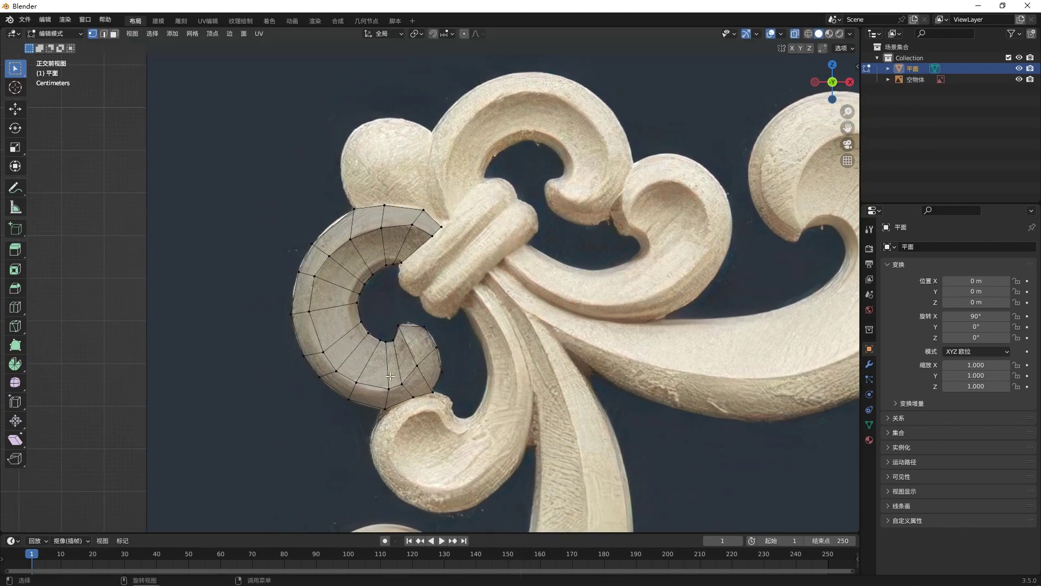
{"action": "left_click", "coordinate": [372, 384], "text": "alt"}
{"action": "left_click", "coordinate": [455, 385]}
{"action": "left_click", "coordinate": [414, 370], "text": "alt"}
{"action": "left_click_drag", "start_coordinate": [458, 367], "coordinate": [454, 354], "text": "ctrl"}
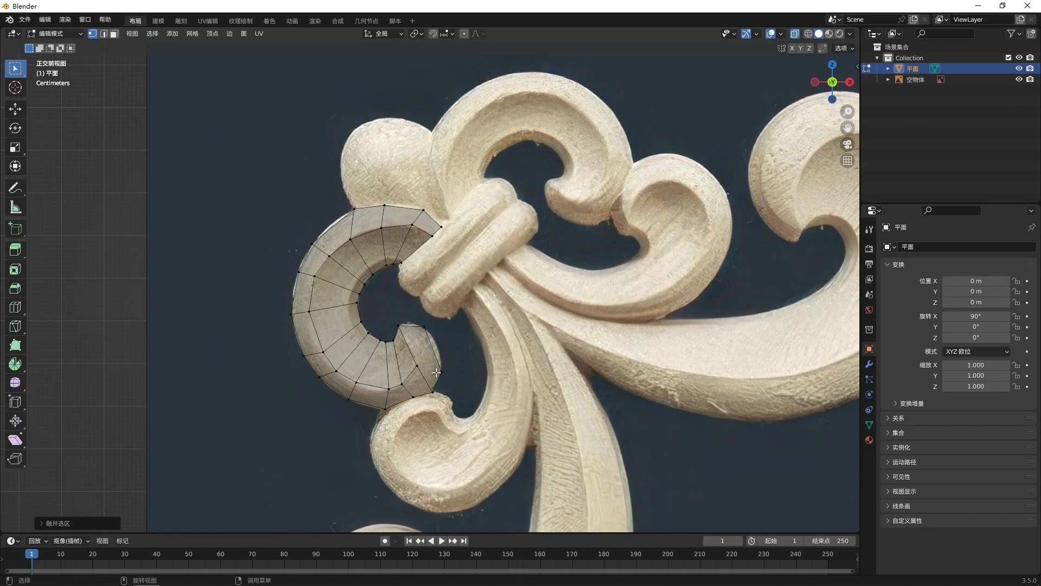
- Move the edge loop along the scroll's centre line along the Y axis to give the surface depth
{"action": "left_click", "coordinate": [413, 353], "text": "alt"}
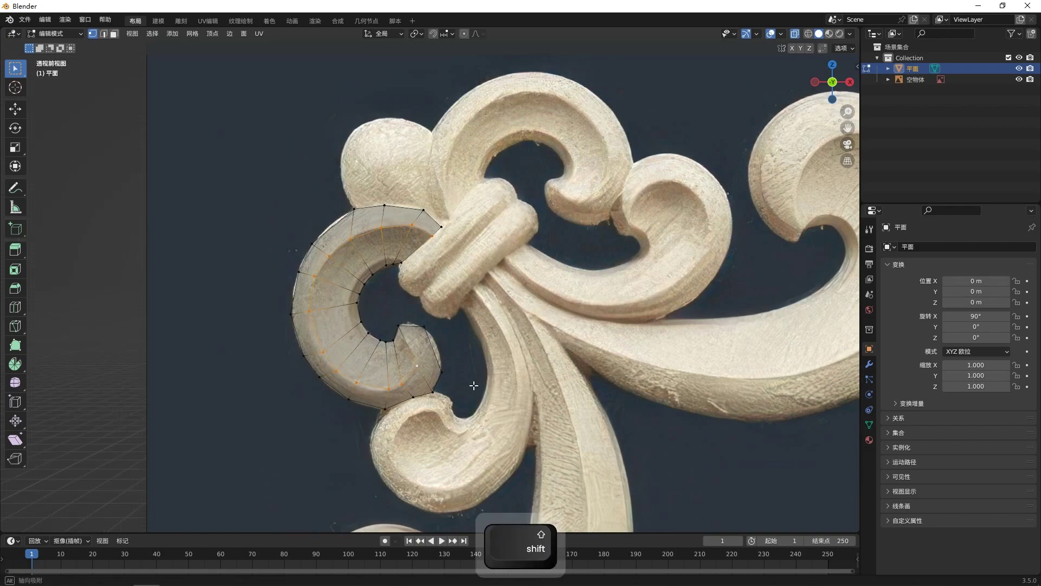
{"action": "middle_click_drag", "start_coordinate": [473, 389], "coordinate": [477, 347]}
{"action": "key", "text": "g"}
{"action": "key", "text": "y"}
{"action": "left_click", "coordinate": [480, 320]}
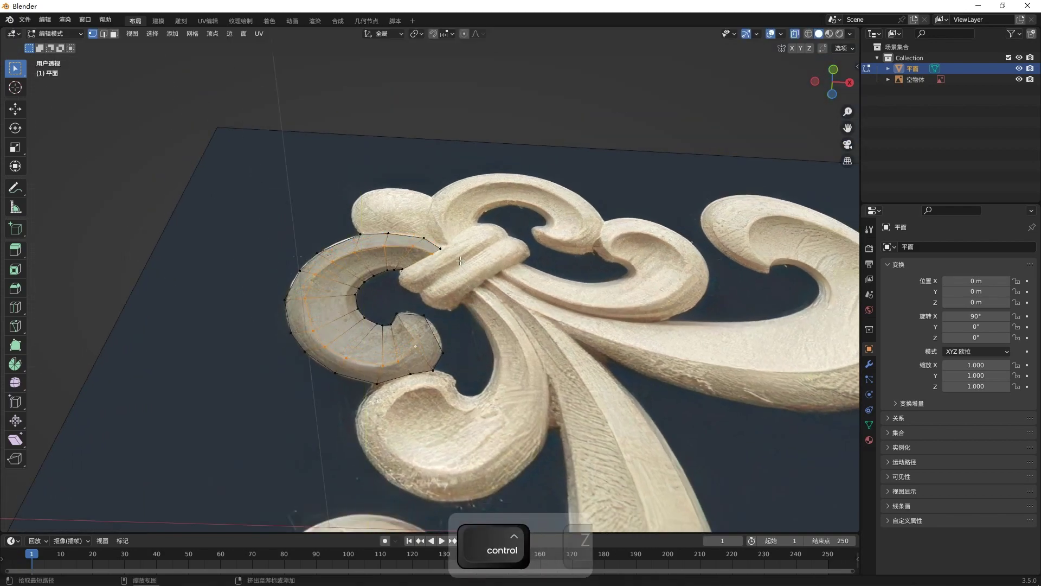
{"action": "key", "text": "g"}
{"action": "key", "text": "y"}
{"action": "left_click", "coordinate": [483, 310]}
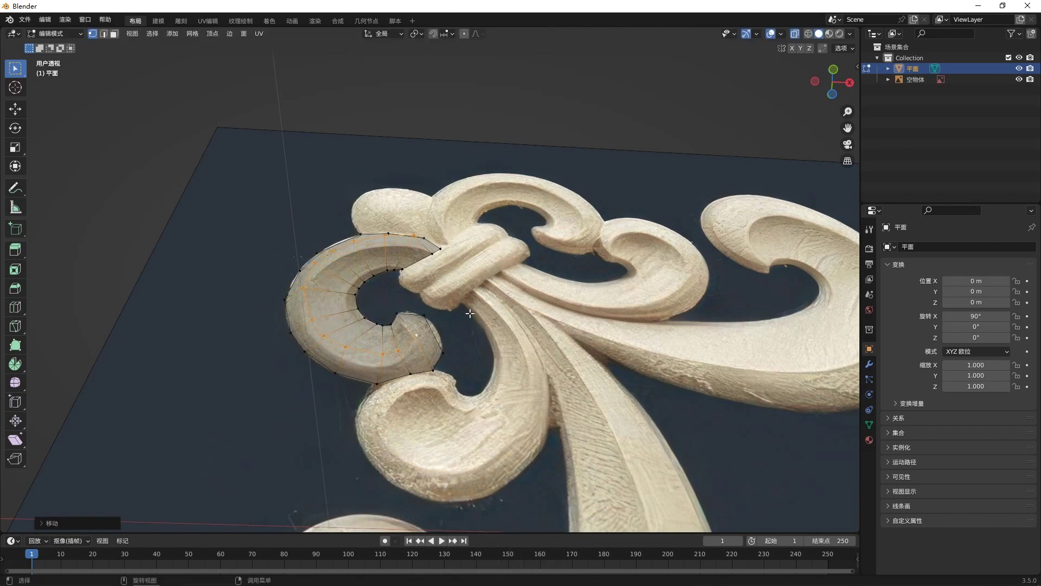
- Delete the faces at the curled tip of the scroll and return to the front view
{"action": "middle_click_drag", "start_coordinate": [483, 310], "coordinate": [478, 337]}
{"action": "key", "text": "alt+a"}
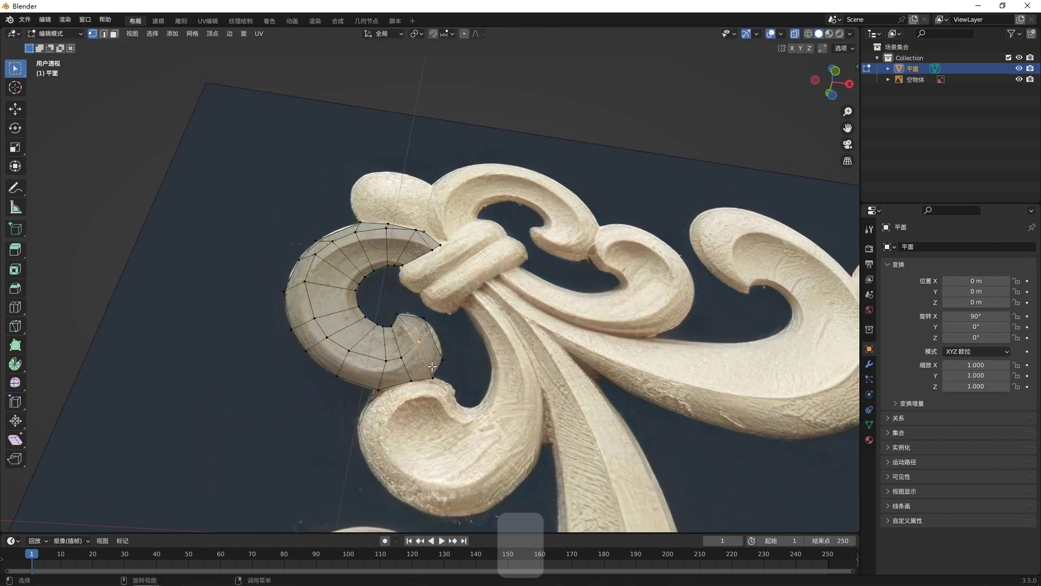
{"action": "key", "text": "x"}
{"action": "left_click", "coordinate": [470, 365]}
{"action": "key", "text": "ctrl+z"}
{"action": "key", "text": "x"}
{"action": "left_click", "coordinate": [461, 377]}
{"action": "key", "text": "KP_1"}
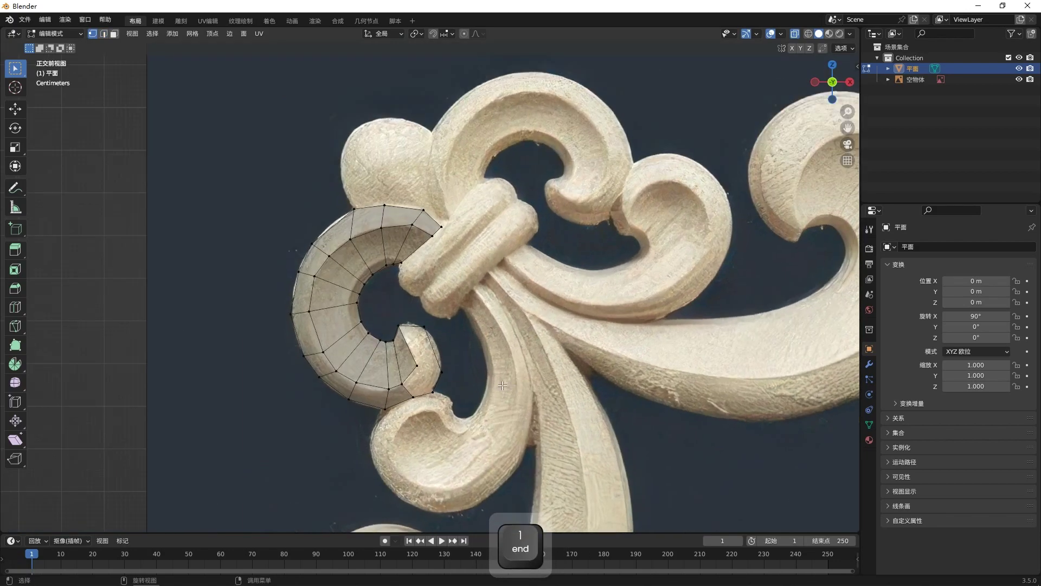
- Fill the opening at the curled tip with new faces between the centre, inner and outer vertices
{"action": "left_click", "coordinate": [413, 394]}
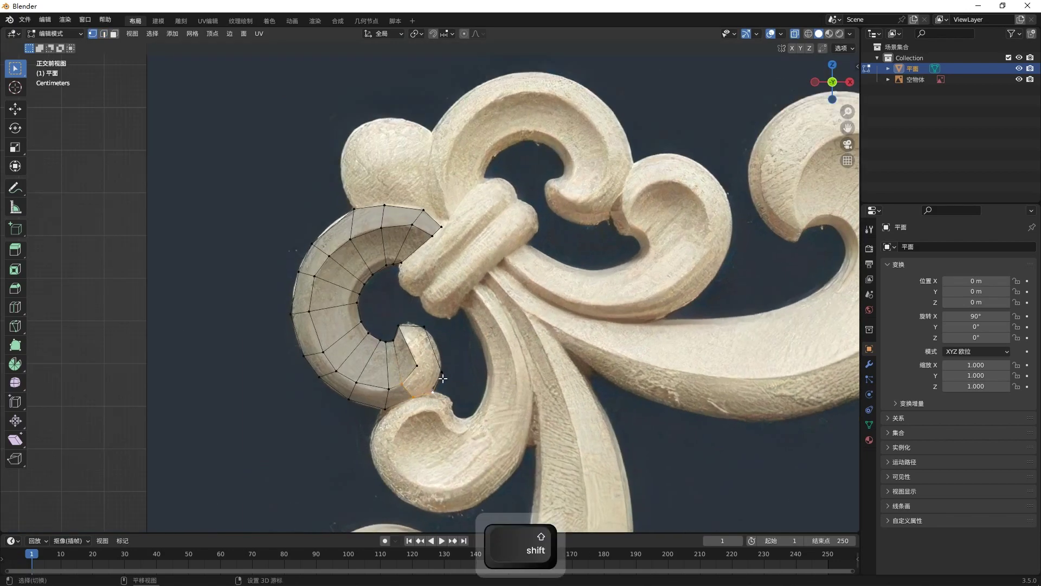
{"action": "key", "text": "f"}
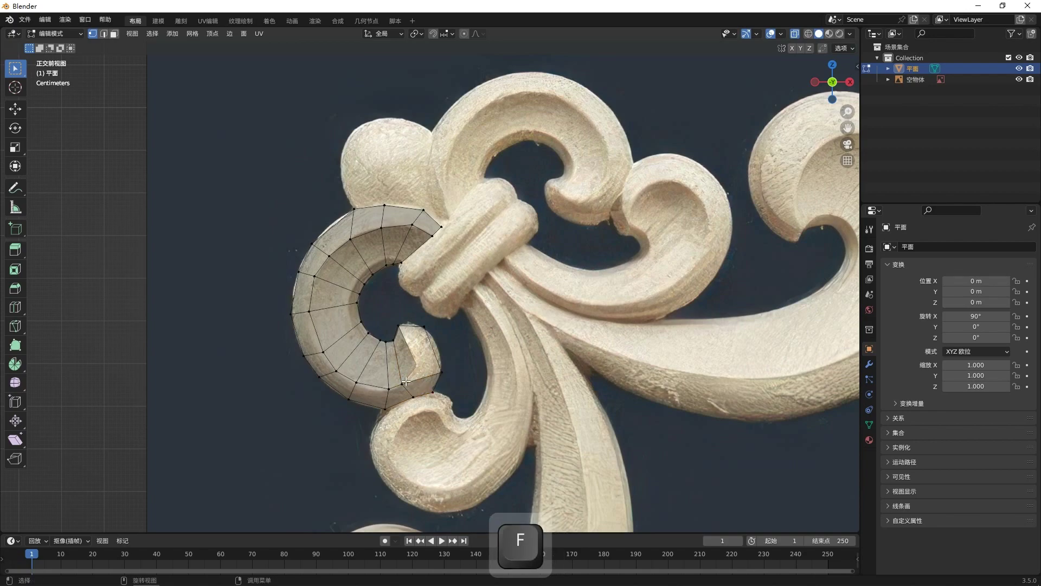
{"action": "left_click", "coordinate": [440, 371], "text": "shift"}
{"action": "key", "text": "f"}
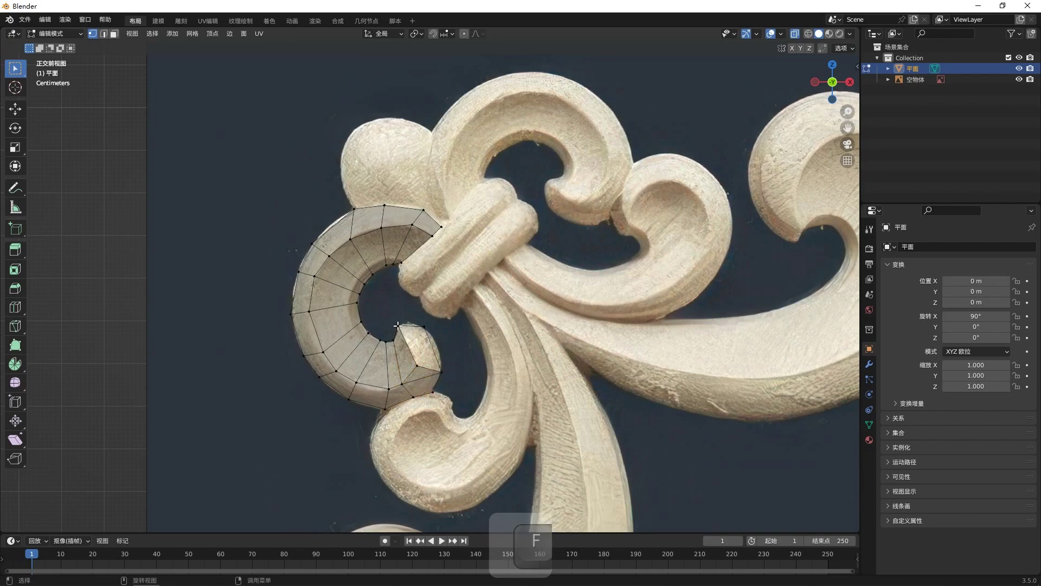
{"action": "middle_click_drag", "start_coordinate": [399, 326], "coordinate": [445, 378]}
{"action": "scroll", "coordinate": [476, 386], "scroll_direction": "down", "scroll_amount": 3}
{"action": "key", "text": "KP_1"}
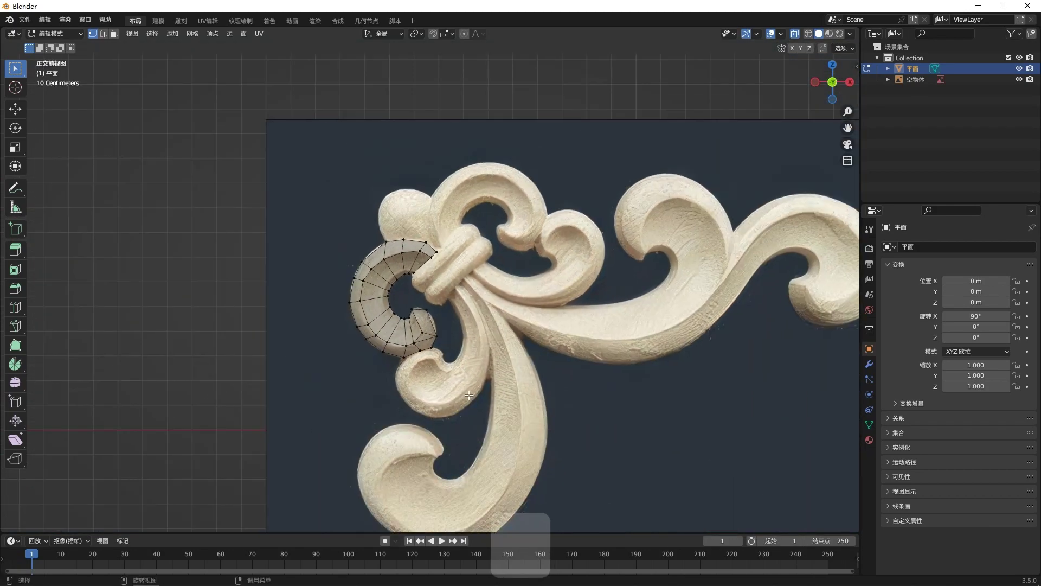
- Duplicate a vertex to the base of the small lower scroll beneath the clasp and extend it into a three-vertex row
{"action": "scroll", "coordinate": [475, 310], "scroll_direction": "up", "scroll_amount": 3}
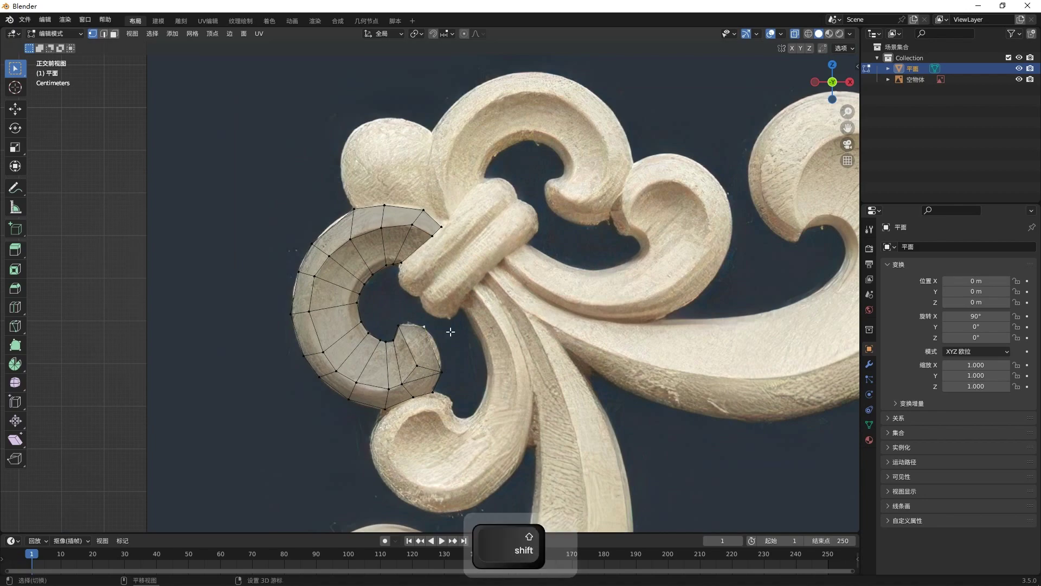
{"action": "key", "text": "shift+d"}
{"action": "left_click", "coordinate": [470, 291]}
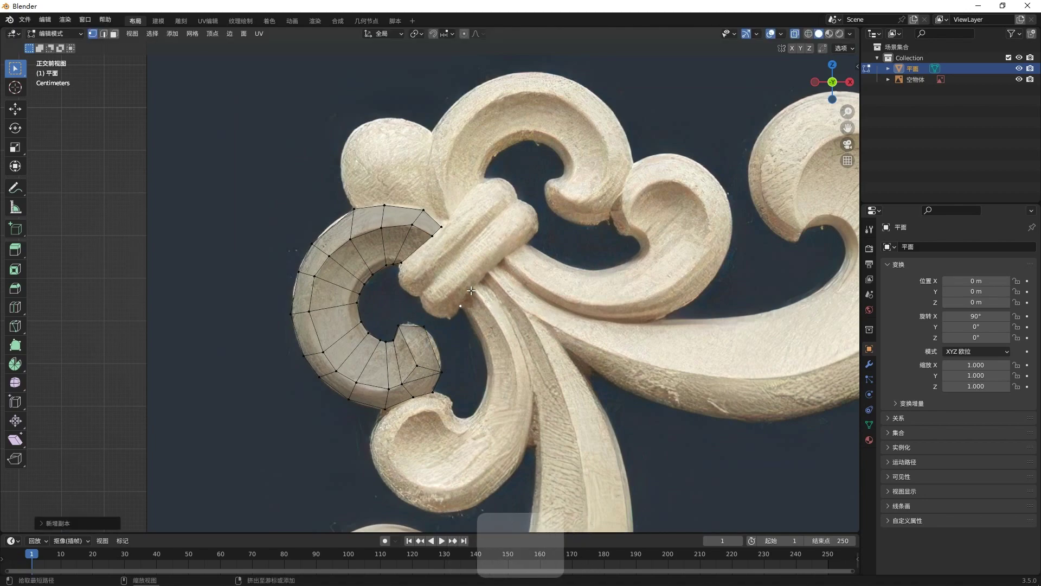
{"action": "key", "text": "g"}
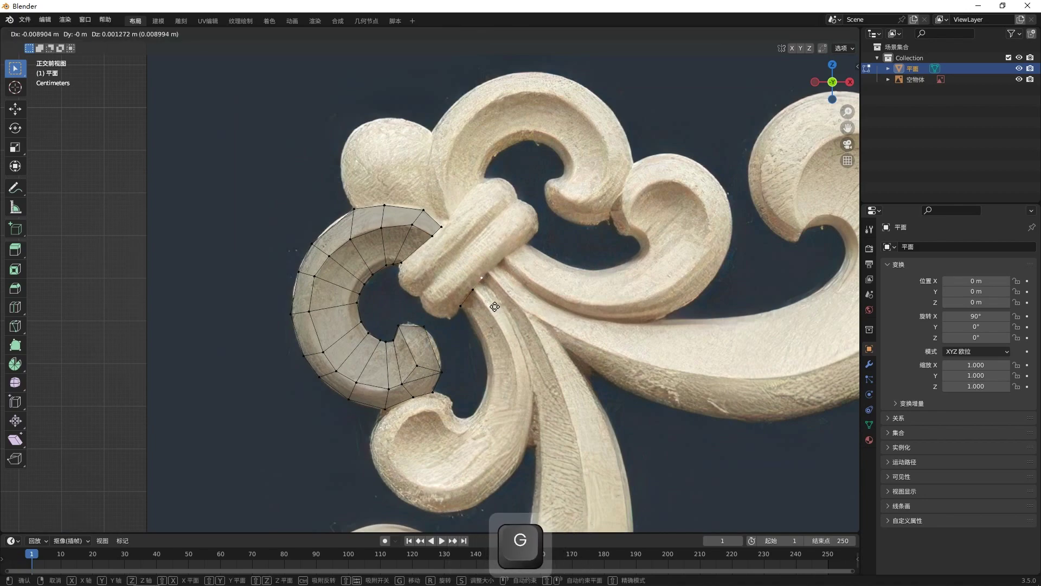
{"action": "left_click", "coordinate": [496, 308]}
- Extrude the three-vertex row down along the stem of the small lower scroll
{"action": "left_click", "coordinate": [473, 290], "text": "shift"}
{"action": "left_click", "coordinate": [461, 306], "text": "shift"}
{"action": "key", "text": "e"}
{"action": "left_click", "coordinate": [503, 345]}
{"action": "key", "text": "e"}
{"action": "left_click", "coordinate": [514, 360]}
{"action": "key", "text": "e"}
- Reposition the vertices of the extruded rows to follow the stem's centre line and outline
{"action": "key", "text": "g"}
{"action": "left_click", "coordinate": [500, 316]}
{"action": "key", "text": "g"}
{"action": "left_click", "coordinate": [506, 343]}
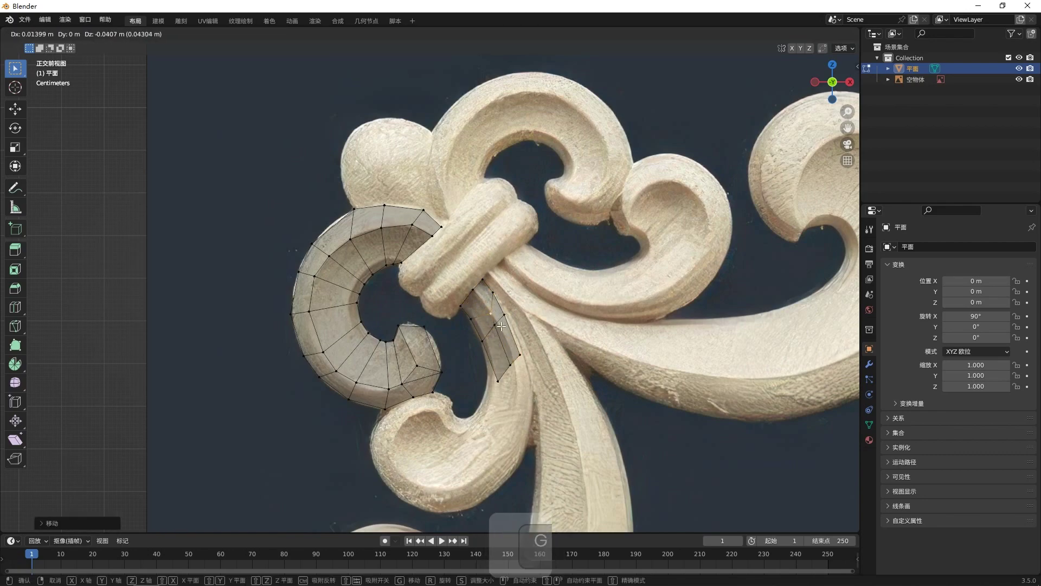
{"action": "left_click", "coordinate": [513, 369]}
{"action": "key", "text": "g"}
{"action": "left_click", "coordinate": [526, 395]}
{"action": "left_click", "coordinate": [510, 345]}
{"action": "key", "text": "g"}
{"action": "left_click", "coordinate": [513, 347]}
{"action": "left_click", "coordinate": [509, 314]}
{"action": "key", "text": "g"}
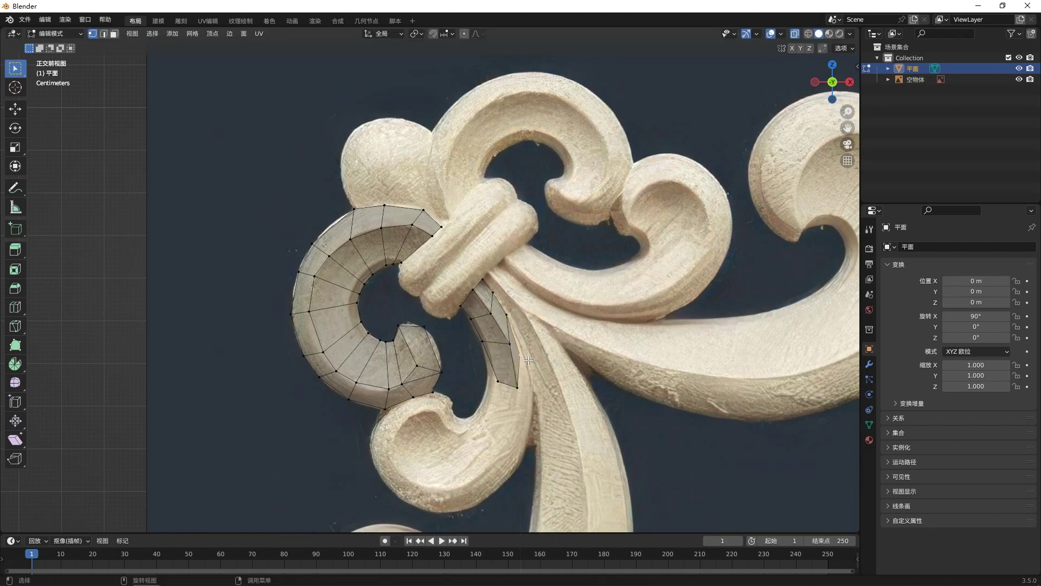
- Move the stem's end-row and inner-edge vertices onto its inner and outer outlines
{"action": "key", "text": "g"}
{"action": "left_click", "coordinate": [541, 387]}
{"action": "left_click", "coordinate": [497, 381]}
{"action": "key", "text": "g"}
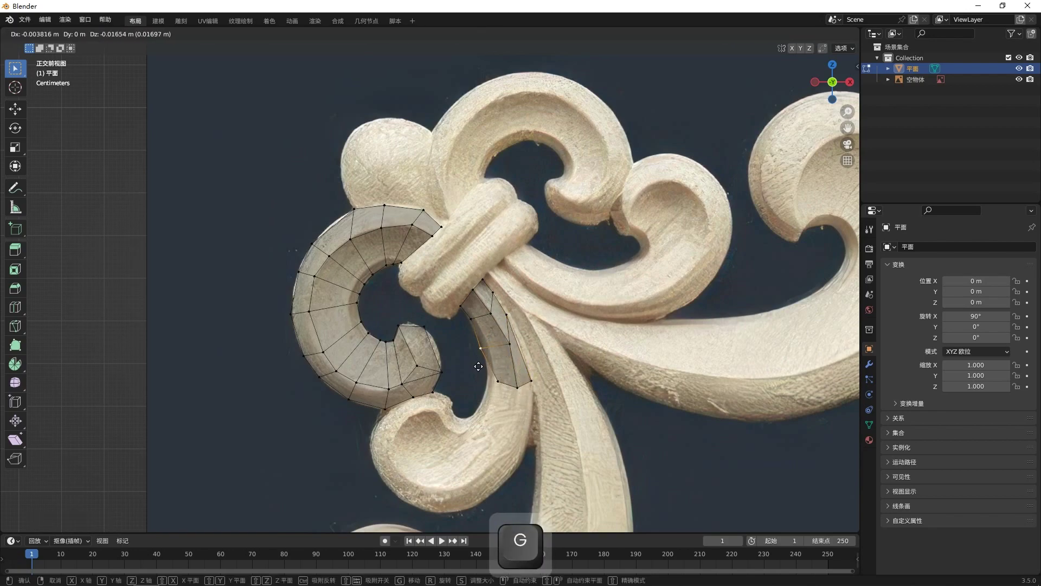
{"action": "left_click", "coordinate": [487, 381]}
{"action": "left_click", "coordinate": [480, 348]}
{"action": "key", "text": "g"}
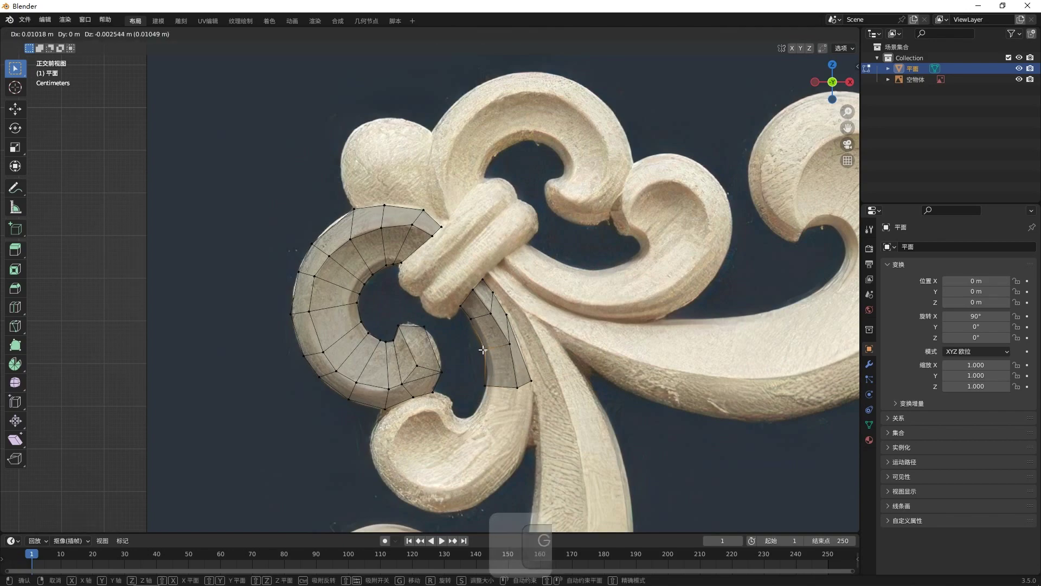
{"action": "left_click", "coordinate": [524, 346]}
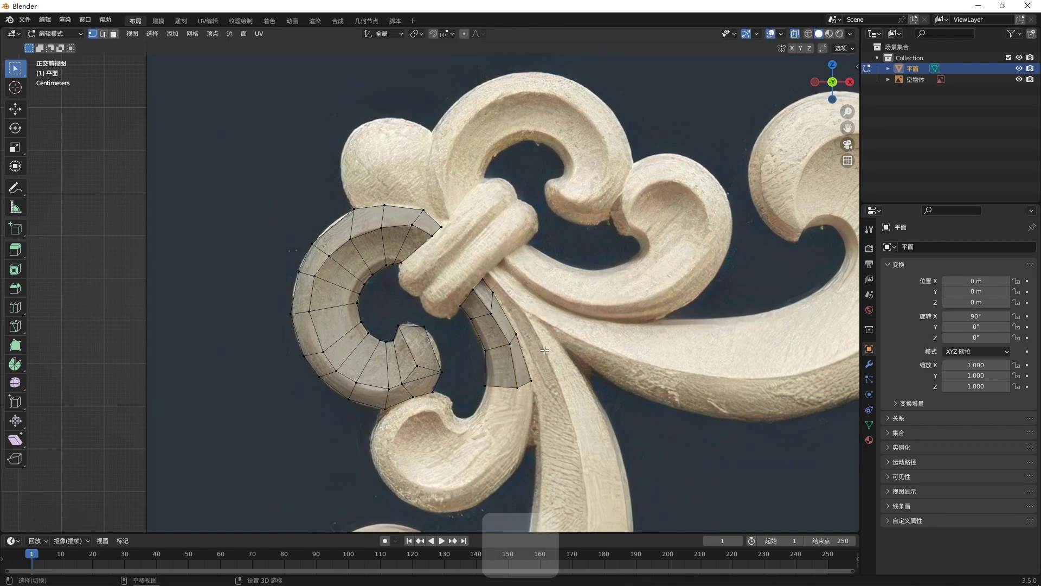
- Extrude the stem's end row further around the bend towards the lower curl
{"action": "scroll", "coordinate": [531, 346], "scroll_direction": "down", "scroll_amount": 2, "text": "shift"}
{"action": "key", "text": "e"}
{"action": "left_click", "coordinate": [519, 381]}
{"action": "key", "text": "e"}
{"action": "left_click", "coordinate": [514, 404]}
{"action": "key", "text": "e"}
{"action": "left_click", "coordinate": [500, 432]}
- Move an outer and an inner vertex of the new rows onto the edges of the bend
{"action": "left_click", "coordinate": [531, 369]}
{"action": "key", "text": "g"}
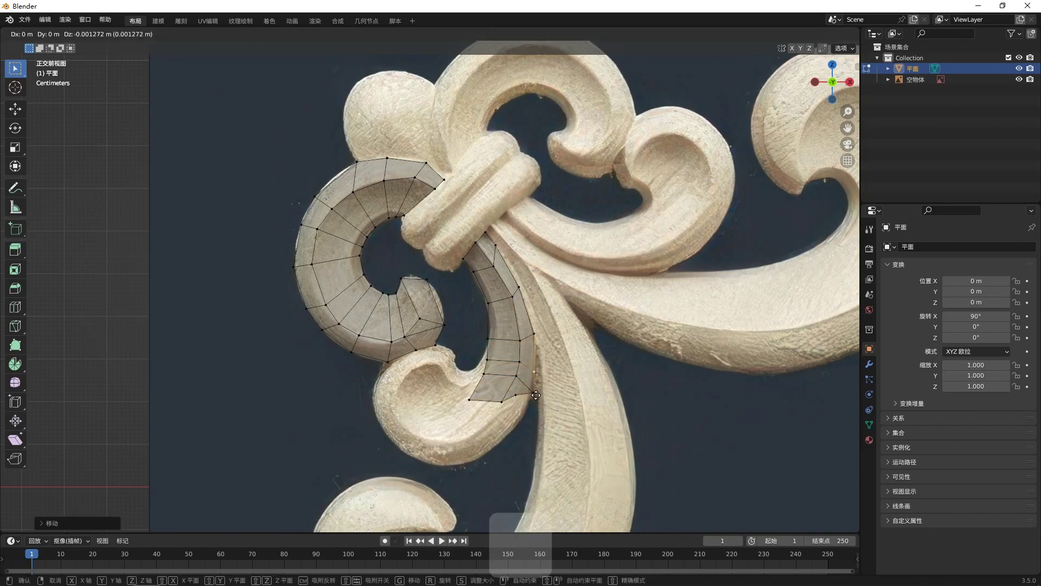
{"action": "key", "text": "g"}
{"action": "left_click", "coordinate": [540, 380]}
{"action": "left_click", "coordinate": [484, 374]}
{"action": "key", "text": "g"}
{"action": "left_click", "coordinate": [481, 367]}
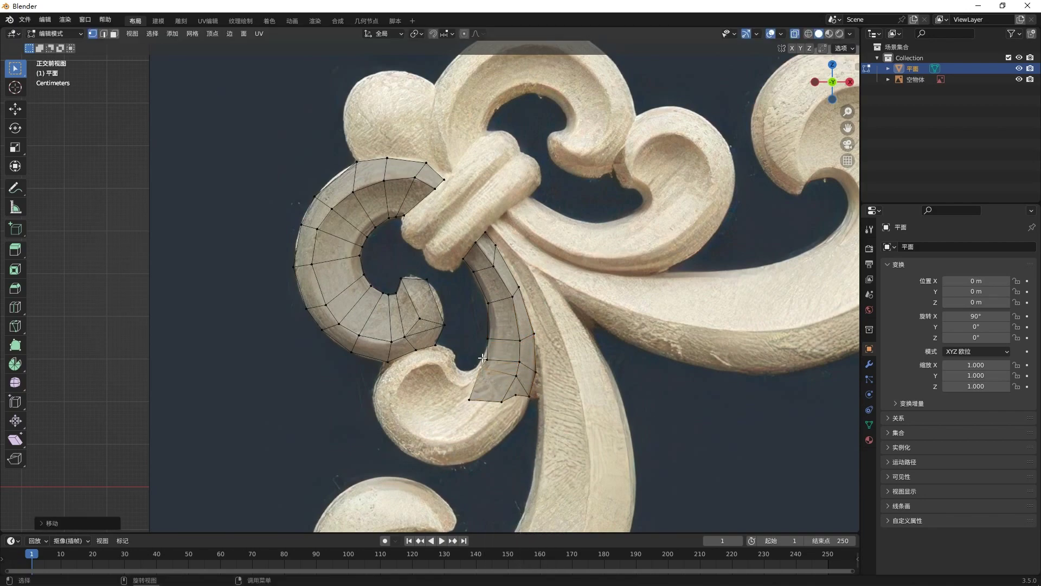
- Adjust the inner-edge vertices along the bend to match the scroll's inner contour
{"action": "left_click", "coordinate": [487, 359]}
{"action": "key", "text": "g"}
{"action": "left_click", "coordinate": [487, 348]}
{"action": "left_click", "coordinate": [488, 336]}
{"action": "left_click", "coordinate": [489, 333]}
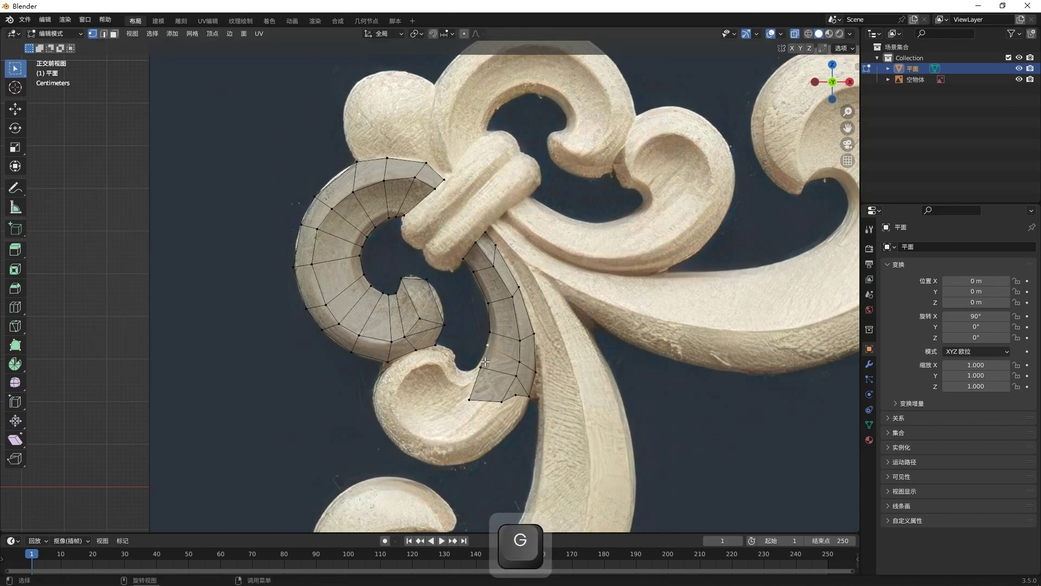
{"action": "left_click", "coordinate": [486, 359]}
{"action": "key", "text": "g"}
{"action": "left_click", "coordinate": [469, 361]}
- Move the centre and outer vertices at the end of the strip into line with the bend
{"action": "left_click", "coordinate": [498, 407]}
{"action": "key", "text": "g"}
{"action": "left_click", "coordinate": [496, 420]}
{"action": "left_click", "coordinate": [511, 407]}
{"action": "key", "text": "g"}
{"action": "left_click", "coordinate": [506, 450]}
{"action": "key", "text": "g"}
{"action": "left_click", "coordinate": [520, 422]}
- Select the three end vertices and extrude them twice along the underside of the lower curl
{"action": "left_click", "coordinate": [474, 375]}
{"action": "left_click", "coordinate": [492, 412], "text": "shift"}
{"action": "left_click", "coordinate": [505, 439], "text": "shift"}
{"action": "key", "text": "e"}
{"action": "left_click", "coordinate": [404, 461]}
{"action": "key", "text": "e"}
{"action": "left_click", "coordinate": [371, 464]}
- Move the outer vertices of the newly extruded rows onto the lower curl's bottom outline
{"action": "left_click", "coordinate": [480, 447]}
{"action": "key", "text": "g"}
{"action": "left_click", "coordinate": [476, 470]}
{"action": "left_click", "coordinate": [468, 447]}
{"action": "key", "text": "g"}
{"action": "left_click", "coordinate": [417, 473]}
{"action": "left_click", "coordinate": [514, 439]}
{"action": "key", "text": "g"}
{"action": "left_click", "coordinate": [506, 451]}
- Adjust the bottom and centre vertices of the last two rows so they cross the curl evenly
{"action": "left_click", "coordinate": [465, 468]}
{"action": "key", "text": "g"}
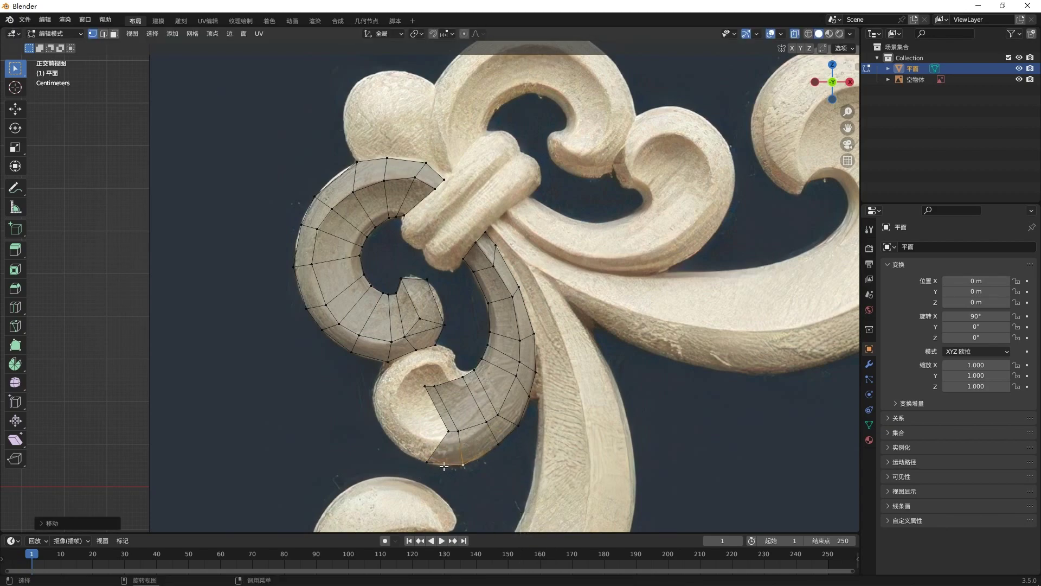
{"action": "key", "text": "g"}
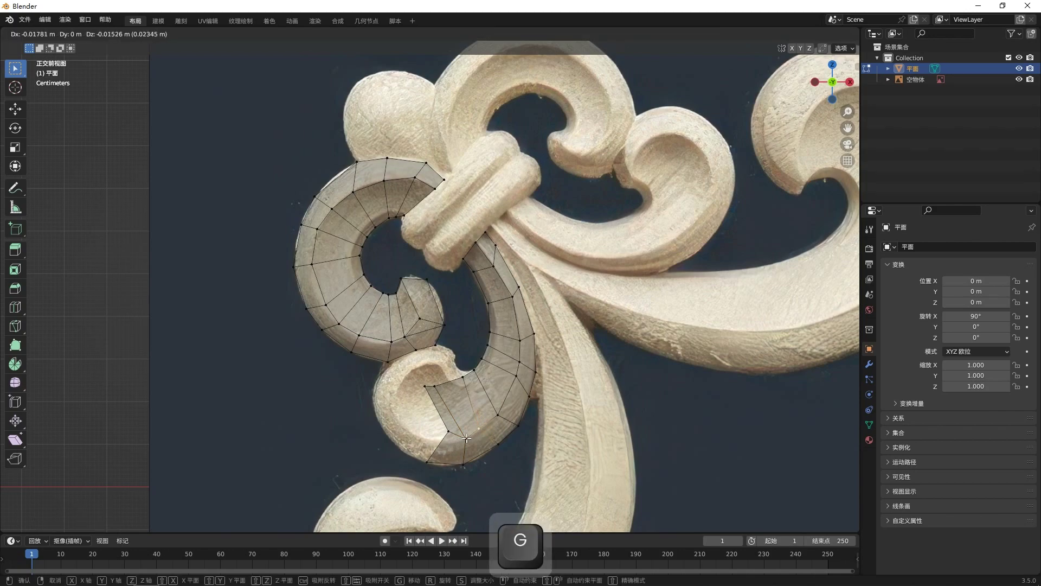
{"action": "left_click", "coordinate": [420, 442]}
{"action": "key", "text": "g"}
{"action": "left_click", "coordinate": [415, 437]}
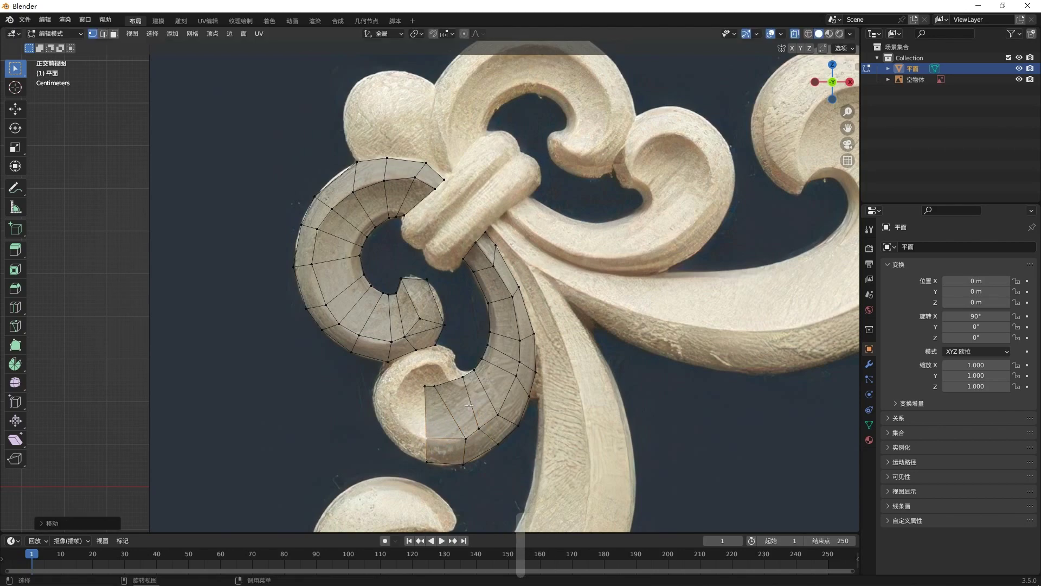
- Move the inner vertices of the last rows onto the notch beside the lower curl's tip
{"action": "key", "text": "g"}
{"action": "left_click", "coordinate": [461, 367]}
{"action": "left_click", "coordinate": [462, 368]}
{"action": "key", "text": "g"}
{"action": "left_click", "coordinate": [458, 366]}
{"action": "left_click", "coordinate": [456, 365]}
{"action": "key", "text": "g"}
{"action": "left_click", "coordinate": [458, 366]}
{"action": "left_click", "coordinate": [463, 369]}
{"action": "left_click", "coordinate": [458, 365]}
{"action": "key", "text": "g"}
{"action": "left_click", "coordinate": [457, 365]}
{"action": "left_click", "coordinate": [464, 370]}
- Extrude the end row into the lower curl and place its outer vertices along the curl's outline
{"action": "left_click", "coordinate": [442, 411]}
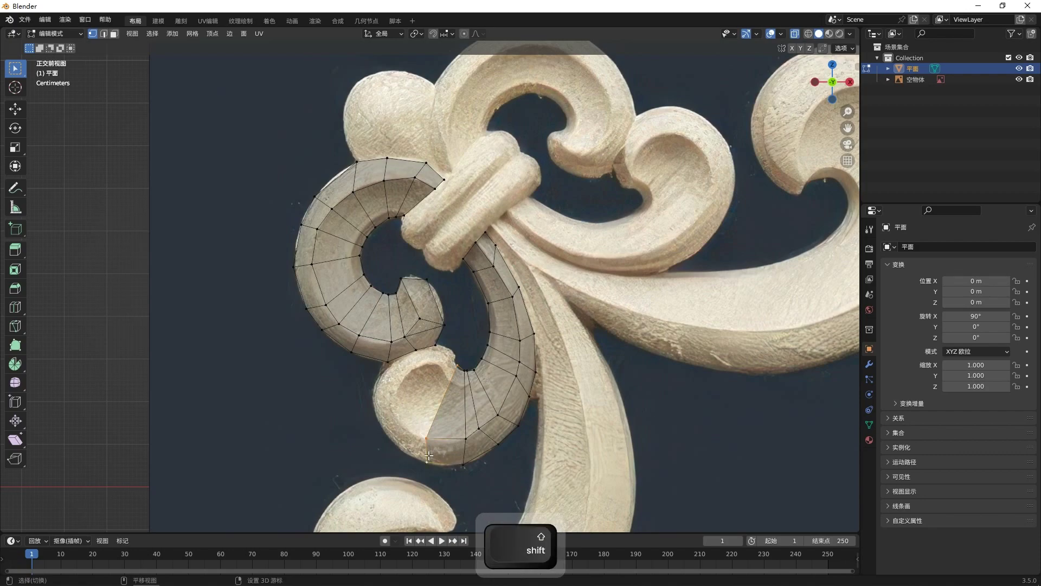
{"action": "key", "text": "e"}
{"action": "key", "text": "g"}
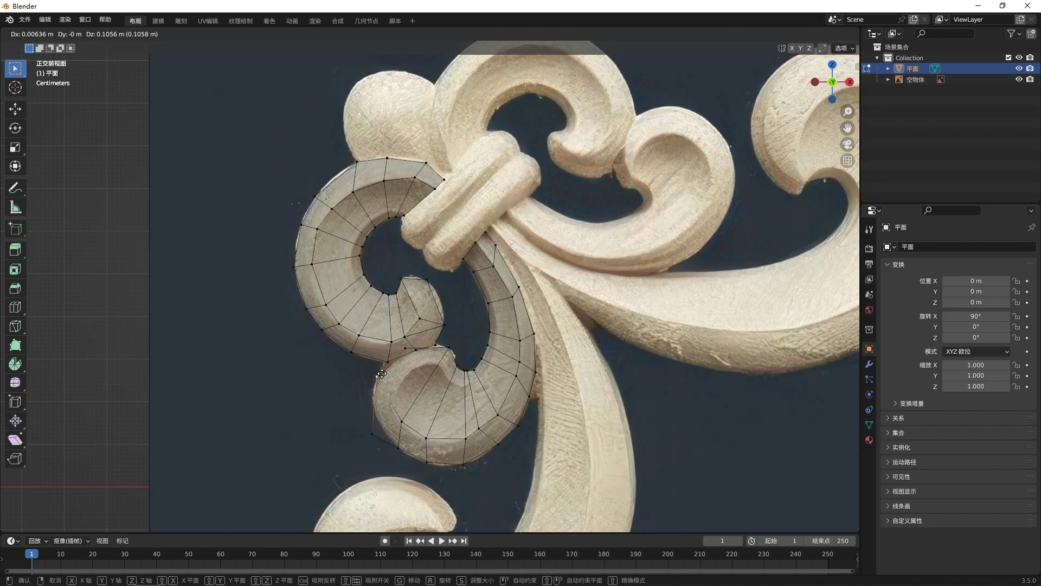
{"action": "left_click", "coordinate": [382, 374]}
{"action": "left_click", "coordinate": [372, 430]}
{"action": "key", "text": "g"}
{"action": "left_click", "coordinate": [378, 414]}
{"action": "left_click", "coordinate": [406, 357]}
{"action": "key", "text": "g"}
{"action": "left_click", "coordinate": [441, 358]}
- Merge the vertices at the upper edge of the lower curl at the last selected vertex
{"action": "right_click", "coordinate": [429, 522]}
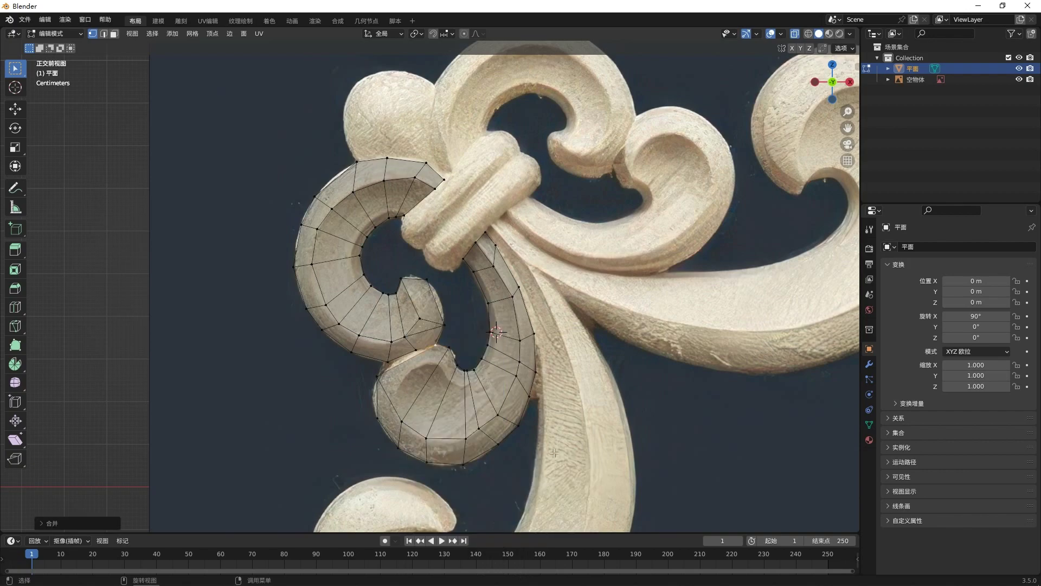
{"action": "right_click", "coordinate": [473, 527]}
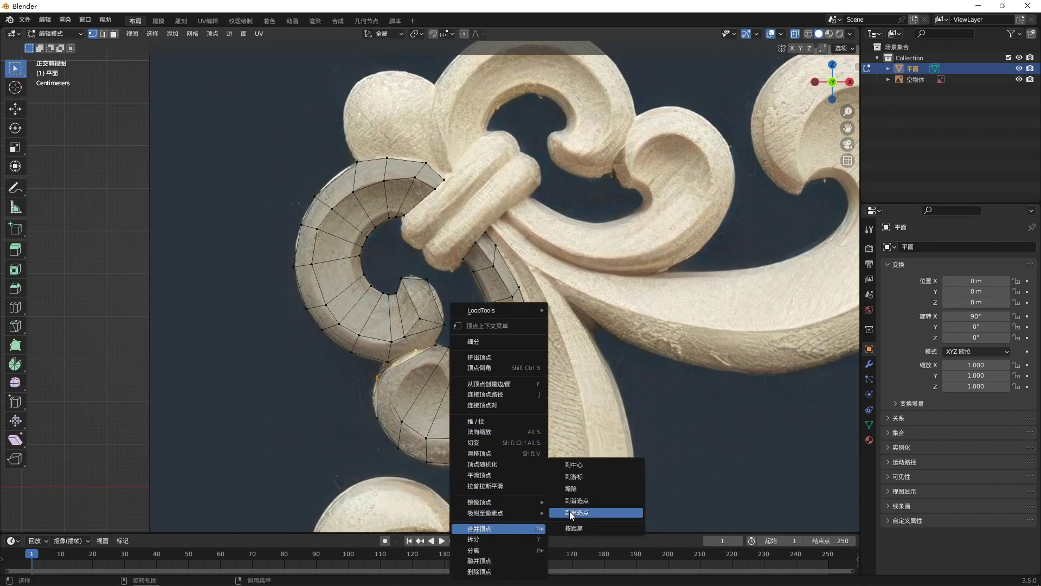
{"action": "left_click", "coordinate": [574, 512]}
- Extrude the outer edge of the lower curl and merge its upper vertices at the last selected one
{"action": "left_click", "coordinate": [410, 355]}
{"action": "left_click", "coordinate": [379, 423], "text": "shift"}
{"action": "key", "text": "e"}
{"action": "left_click", "coordinate": [368, 422]}
{"action": "left_click", "coordinate": [401, 354]}
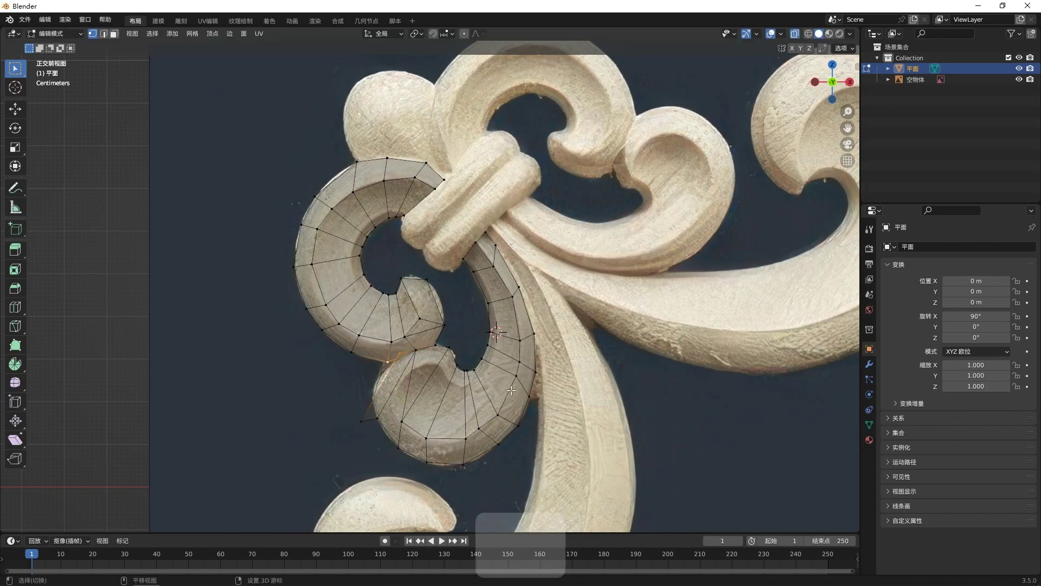
{"action": "right_click", "coordinate": [512, 393]}
{"action": "mouse_move", "coordinate": [486, 528]}
{"action": "left_click", "coordinate": [577, 512]}
- Move the new outer vertex onto the outer outline of the lower curl
{"action": "left_click", "coordinate": [357, 419]}
{"action": "key", "text": "g"}
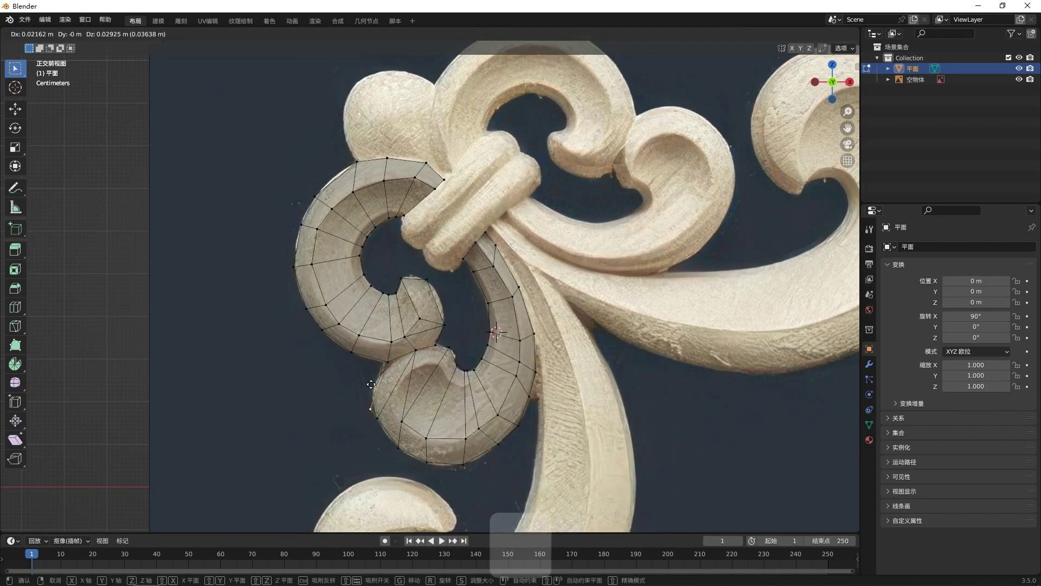
{"action": "left_click", "coordinate": [366, 381]}
{"action": "left_click", "coordinate": [343, 396]}
- Delete the geometry spanning the lower curl's hollow and add new vertices along its inner rim
{"action": "middle_click_drag", "start_coordinate": [486, 377], "coordinate": [510, 385], "text": "shift"}
{"action": "key", "text": "2"}
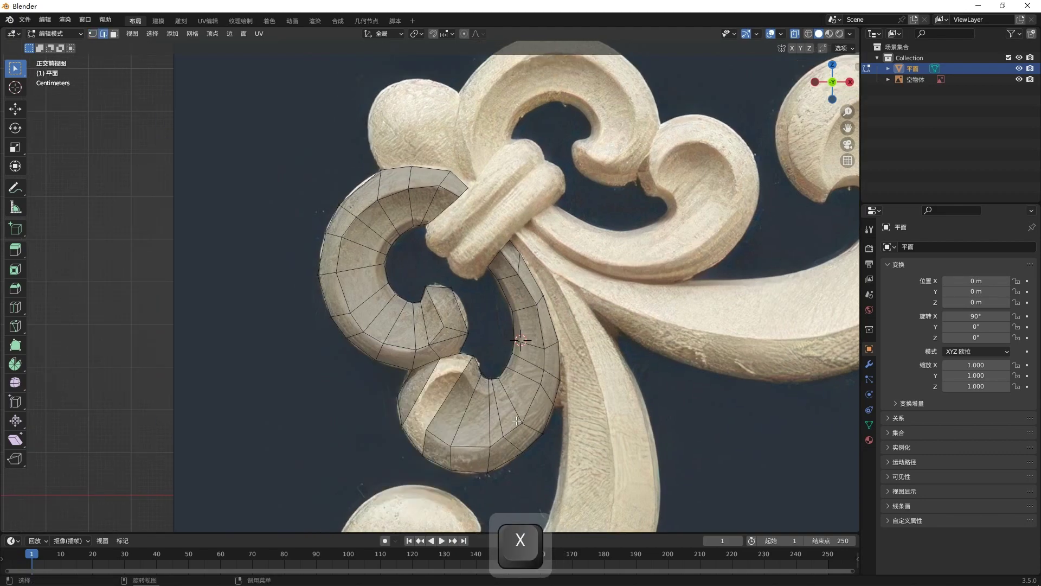
{"action": "key", "text": "1"}
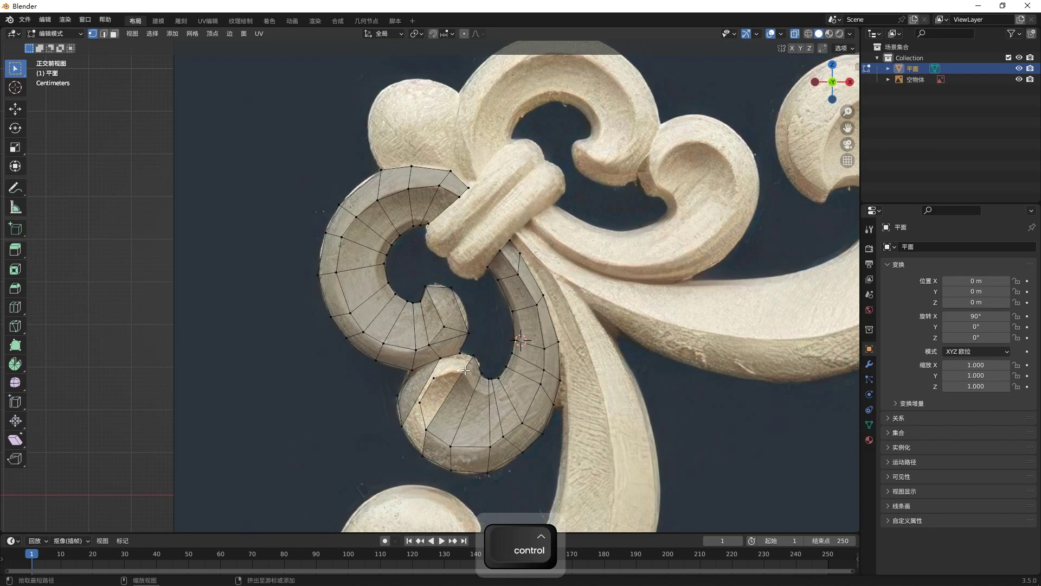
- Fill the face between the inner-rim vertices and the curl's outer edge, and delete the unneeded element inside the curl
{"action": "left_click", "coordinate": [417, 405]}
{"action": "left_click", "coordinate": [401, 425], "text": "shift"}
{"action": "left_click", "coordinate": [423, 454], "text": "shift"}
{"action": "left_click", "coordinate": [432, 429], "text": "shift"}
{"action": "key", "text": "f"}
{"action": "left_click", "coordinate": [450, 441]}
{"action": "left_click", "coordinate": [440, 389]}
{"action": "key", "text": "2"}
{"action": "key", "text": "1"}
{"action": "key", "text": "x"}
{"action": "left_click", "coordinate": [450, 396]}
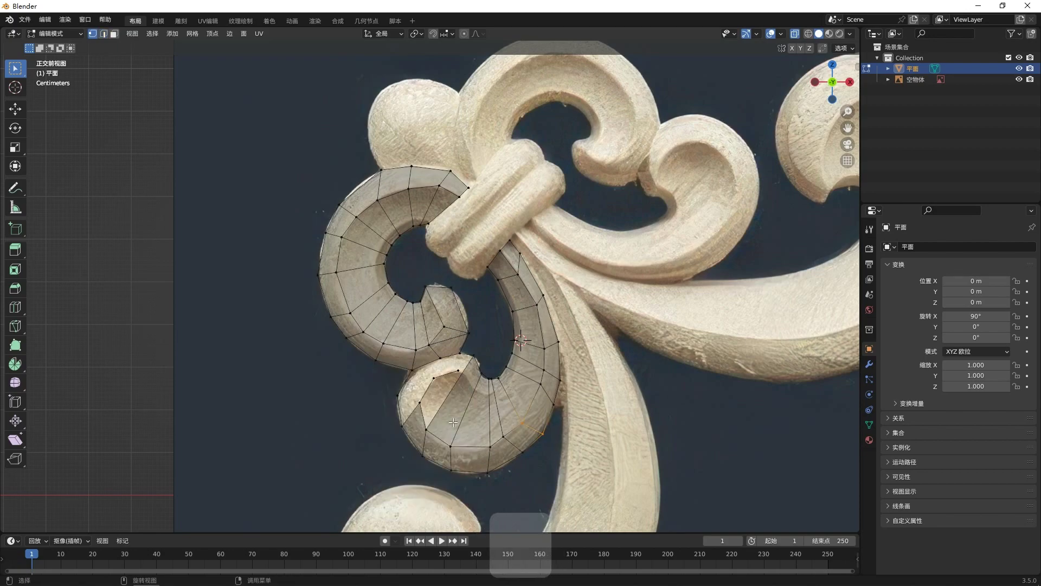
- Slide a vertex along its edge at the lower curl's notch and merge the selected vertices there
{"action": "key", "text": "g"}
{"action": "key", "text": "g"}
{"action": "left_click", "coordinate": [469, 373]}
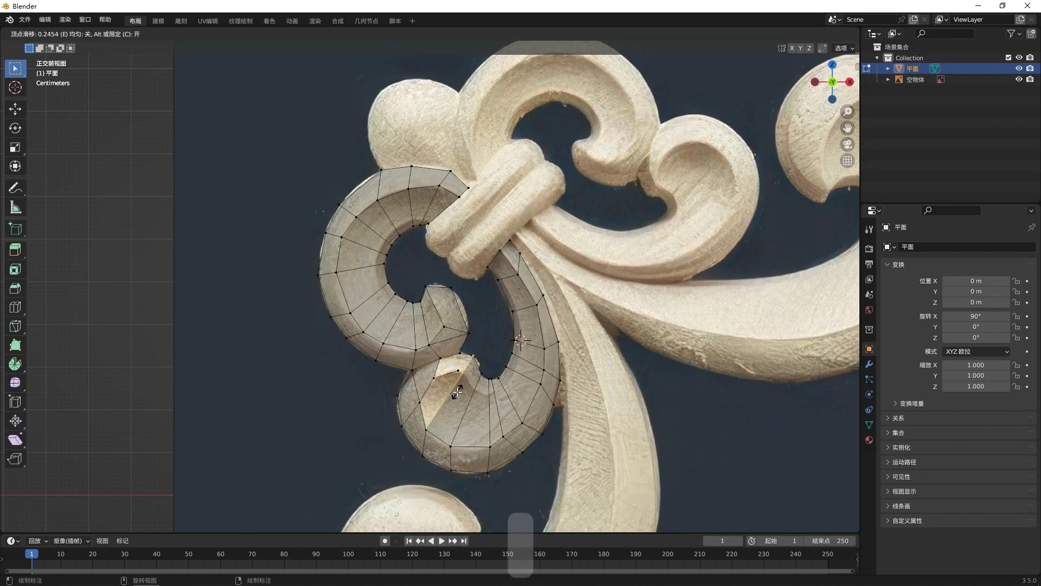
{"action": "right_click", "coordinate": [448, 493]}
{"action": "mouse_move", "coordinate": [474, 528]}
{"action": "left_click", "coordinate": [515, 500]}
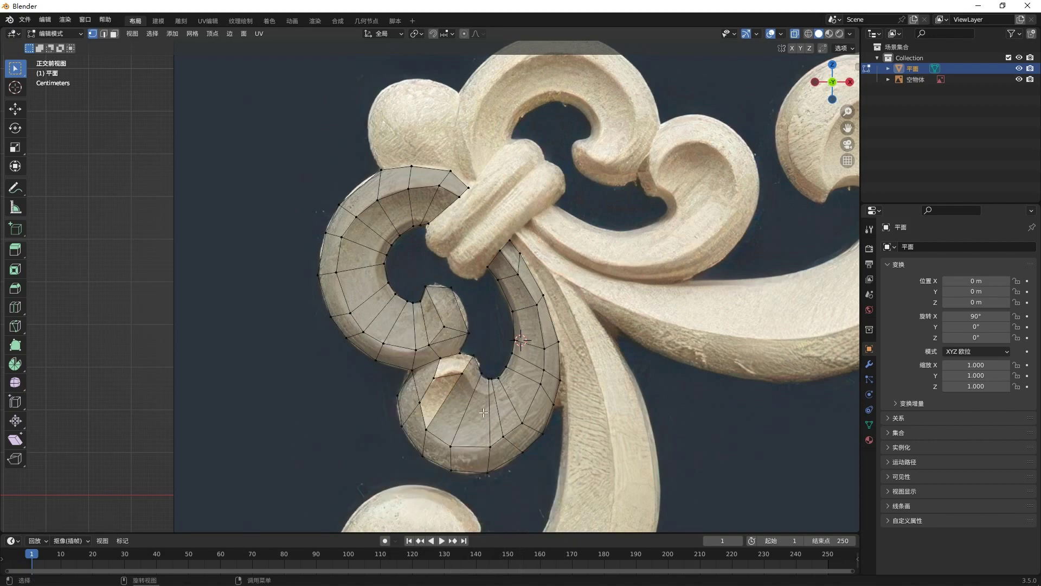
- Fill the face along the lower curl's upper rim and move the 3D cursor away onto the long leaf
{"action": "key", "text": "shift"}
{"action": "key", "text": "f"}
{"action": "left_click", "coordinate": [480, 375]}
{"action": "right_click", "coordinate": [474, 379], "text": "shift"}
{"action": "right_click", "coordinate": [474, 382]}
{"action": "left_click", "coordinate": [560, 381]}
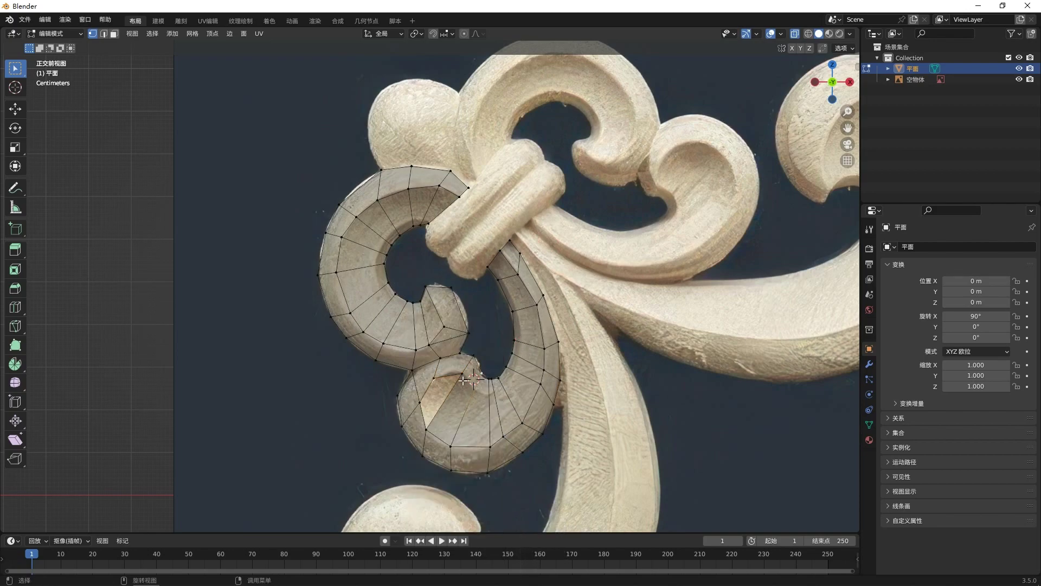
{"action": "right_click", "coordinate": [626, 386], "text": "shift"}
- Subdivide the upper inner-rim edge of the lower curl and connect the rim vertex to the notch vertex
{"action": "left_click", "coordinate": [429, 383]}
{"action": "left_click", "coordinate": [463, 376], "text": "shift"}
{"action": "right_click", "coordinate": [477, 370]}
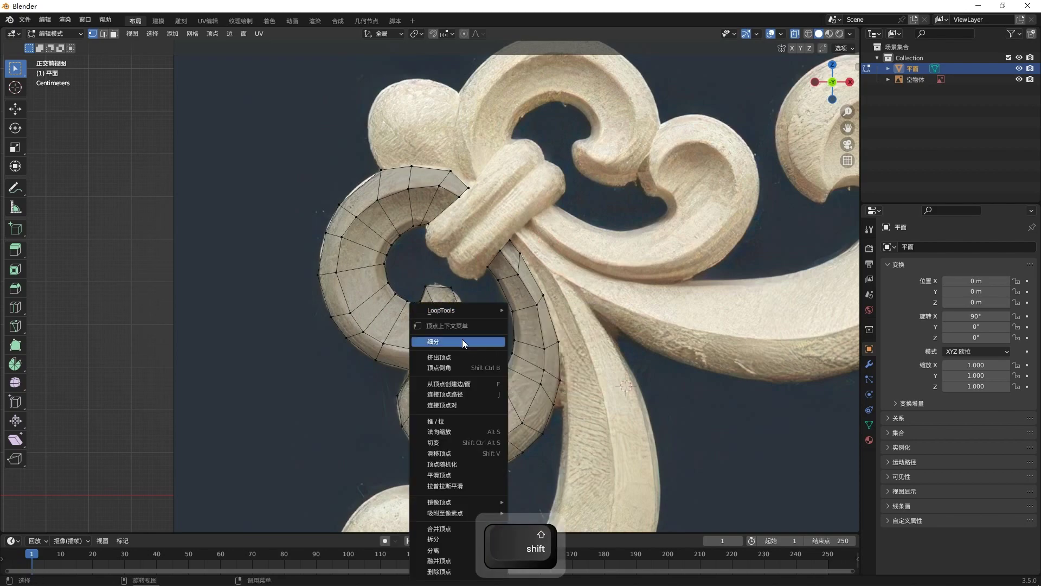
{"action": "left_click", "coordinate": [470, 349]}
{"action": "left_click", "coordinate": [463, 377]}
{"action": "left_click", "coordinate": [484, 364], "text": "shift"}
{"action": "key", "text": "j"}
- Fill the remaining gap inside the lower curl with faces between the upper inner rim and the notch
{"action": "left_click", "coordinate": [475, 376]}
{"action": "left_click", "coordinate": [464, 378]}
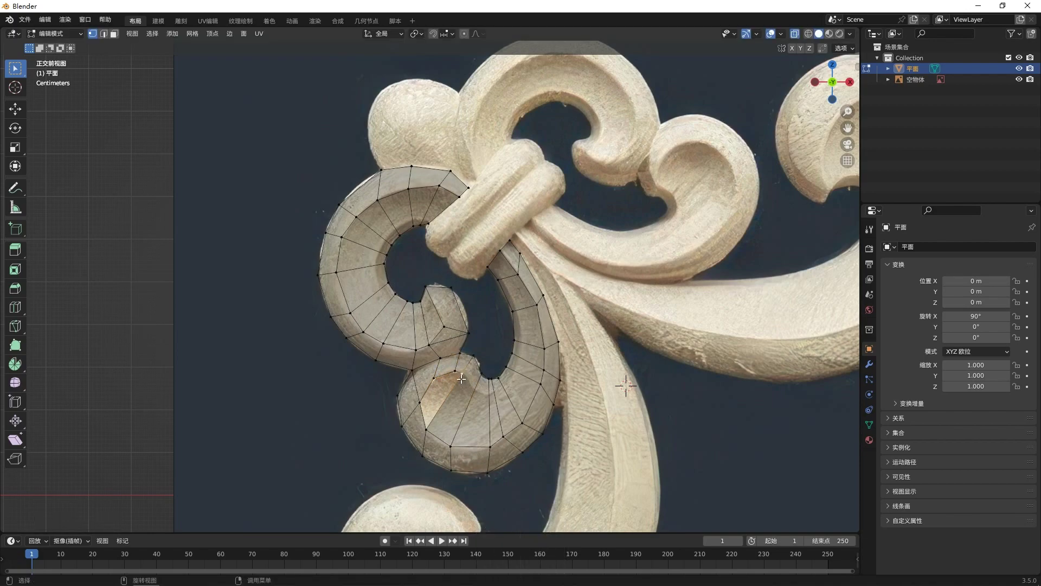
{"action": "left_click", "coordinate": [454, 375], "text": "shift"}
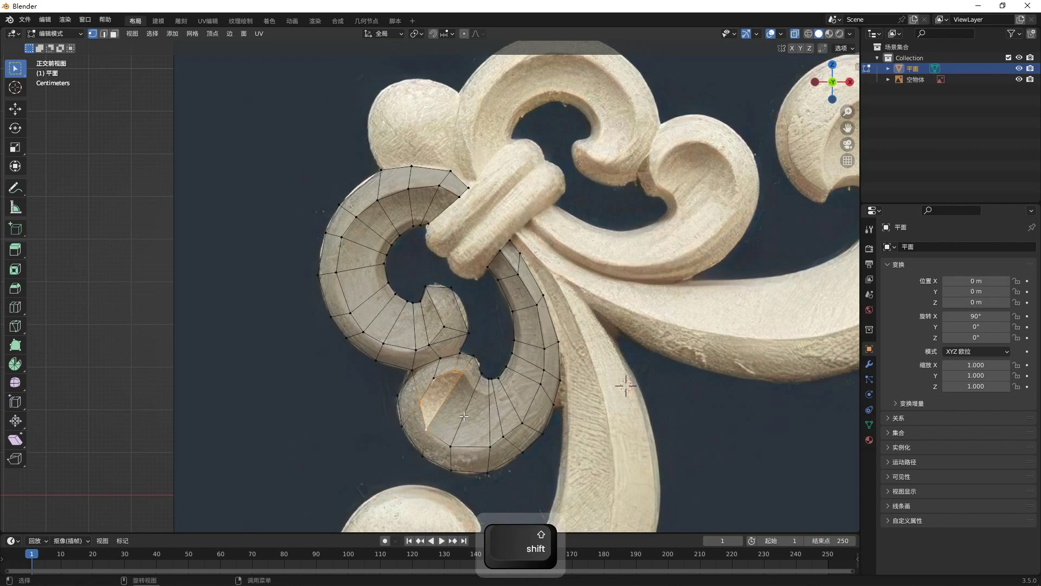
{"action": "key", "text": "f"}
{"action": "left_click", "coordinate": [433, 378]}
{"action": "left_click", "coordinate": [422, 403], "text": "shift"}
{"action": "left_click", "coordinate": [455, 378], "text": "shift"}
{"action": "key", "text": "f"}
- Knife-cut a new edge line alongside the lower scroll's inner rim, from the notch up to the clasp
{"action": "left_click", "coordinate": [480, 382]}
{"action": "key", "text": "k"}
{"action": "left_click", "coordinate": [462, 373]}
{"action": "left_click", "coordinate": [476, 387]}
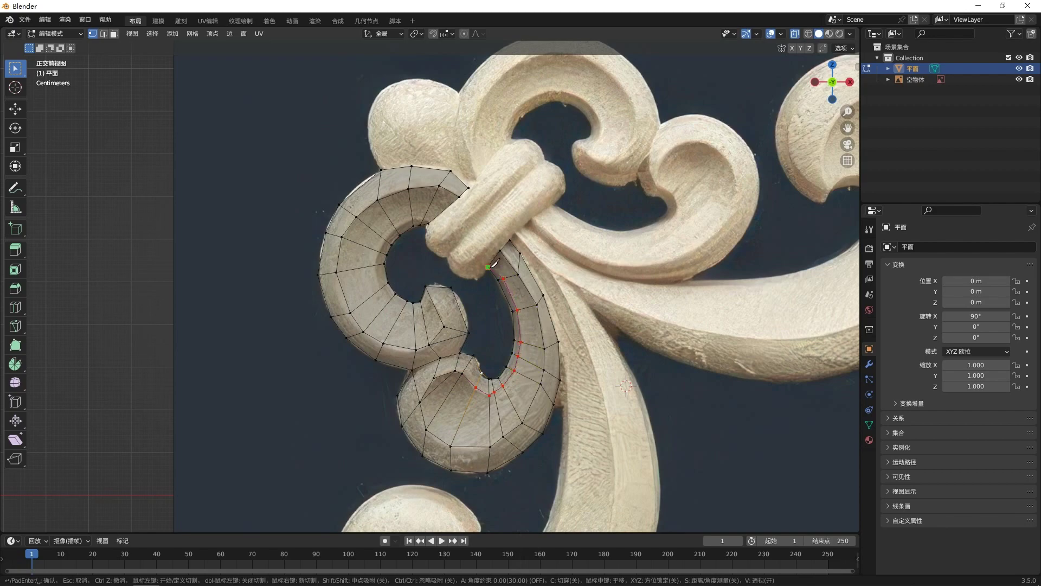
{"action": "key", "text": "Return"}
{"action": "key", "text": "k"}
{"action": "key", "text": "Return"}
- Select the upper curl's inner-rim edge loop without its end at the clasp and move it along the Y axis
{"action": "middle_click_drag", "start_coordinate": [434, 283], "coordinate": [489, 320]}
{"action": "left_click", "coordinate": [391, 270], "text": "alt"}
{"action": "left_click_drag", "start_coordinate": [424, 213], "coordinate": [441, 229], "text": "ctrl"}
{"action": "middle_click_drag", "start_coordinate": [504, 291], "coordinate": [513, 239]}
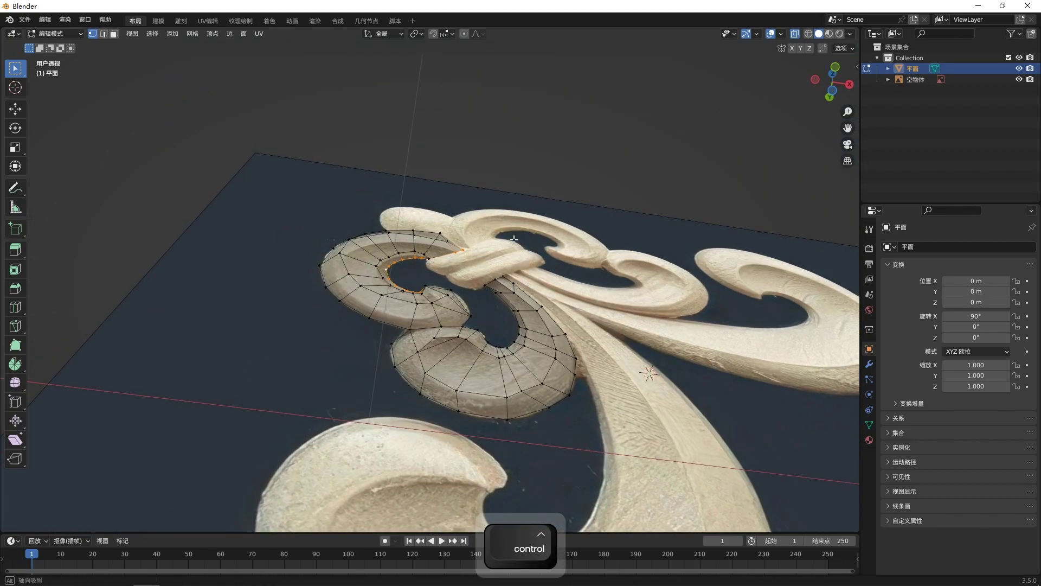
{"action": "key", "text": "g"}
{"action": "key", "text": "y"}
{"action": "left_click", "coordinate": [534, 249]}
{"action": "left_click", "coordinate": [600, 280]}
- Move the reference image back along Y to about 0.325 m, then resume editing the scroll mesh
{"action": "scroll", "coordinate": [627, 421], "scroll_direction": "down", "scroll_amount": 8}
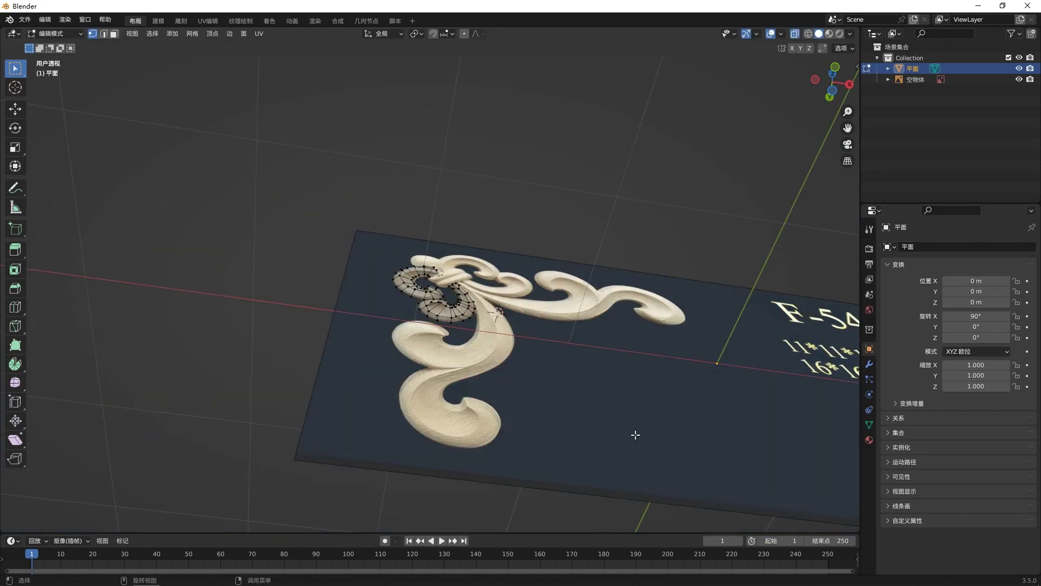
{"action": "middle_click_drag", "start_coordinate": [627, 420], "coordinate": [612, 435]}
{"action": "key", "text": "Tab"}
{"action": "left_click", "coordinate": [612, 442]}
{"action": "key", "text": "g"}
{"action": "key", "text": "y"}
{"action": "left_click", "coordinate": [578, 436]}
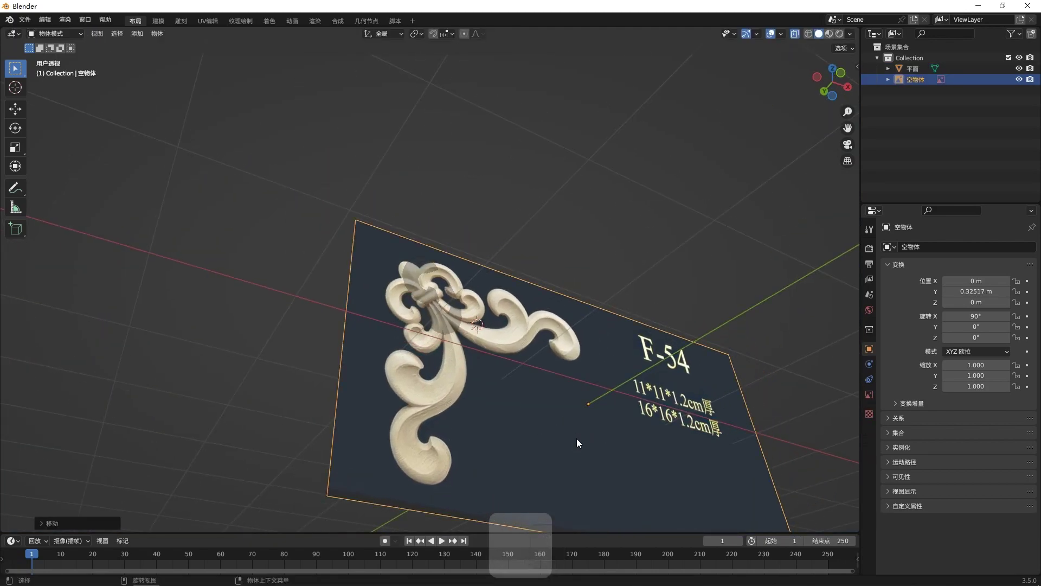
{"action": "key", "text": "KP_1"}
{"action": "left_click", "coordinate": [435, 310]}
{"action": "key", "text": "Tab"}
- Select the lower scroll's inner edge from the clasp to the notch, excluding the outer boundary, and move it along Y
{"action": "scroll", "coordinate": [430, 287], "scroll_direction": "up", "scroll_amount": 4}
{"action": "middle_click_drag", "start_coordinate": [488, 278], "coordinate": [449, 302]}
{"action": "key", "text": "KP_1"}
{"action": "scroll", "coordinate": [449, 302], "scroll_direction": "up", "scroll_amount": 3}
{"action": "left_click", "coordinate": [465, 329], "text": "ctrl"}
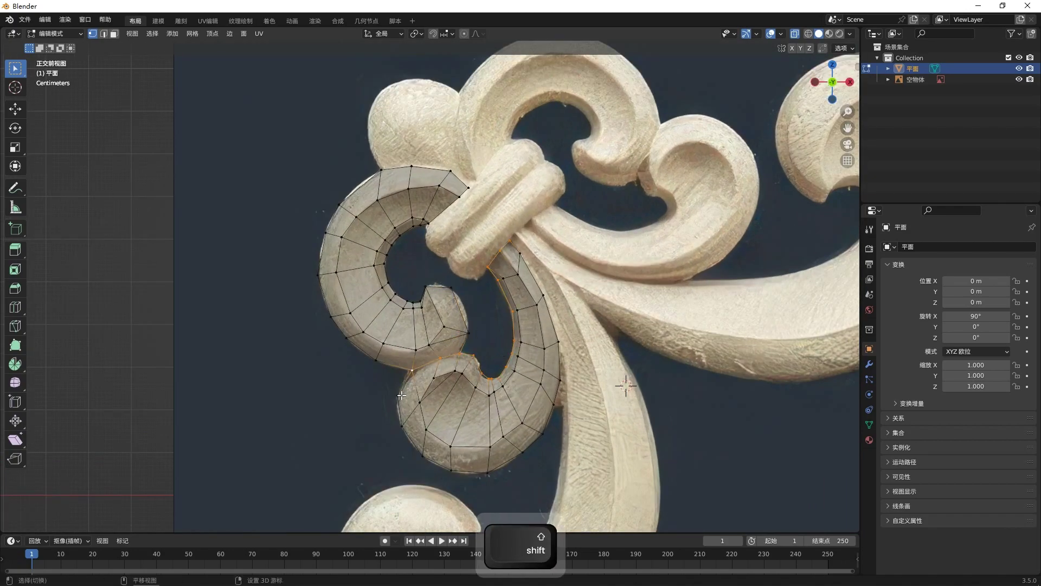
{"action": "left_click", "coordinate": [462, 371], "text": "ctrl"}
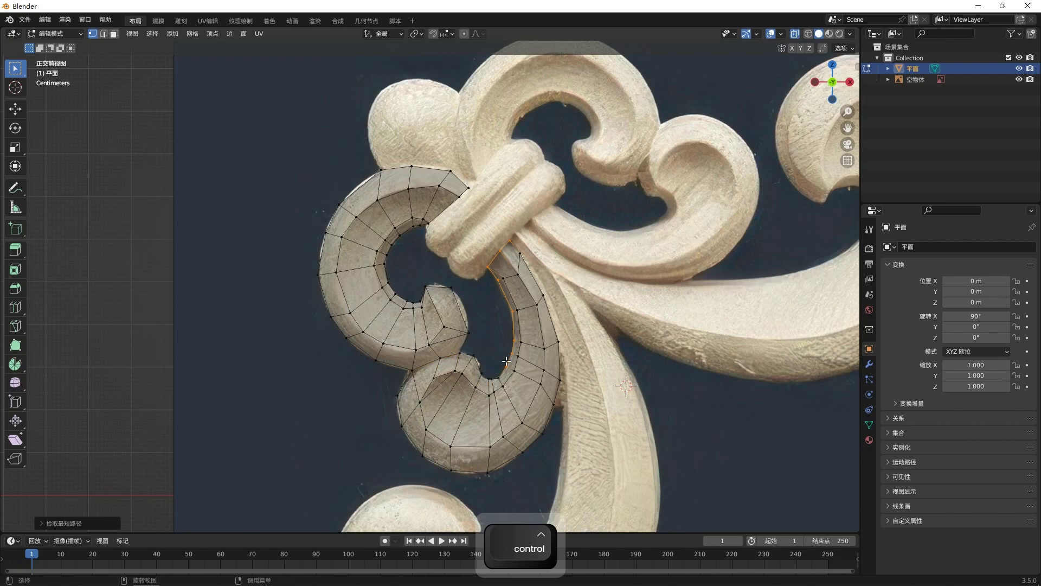
{"action": "left_click", "coordinate": [499, 378], "text": "shift"}
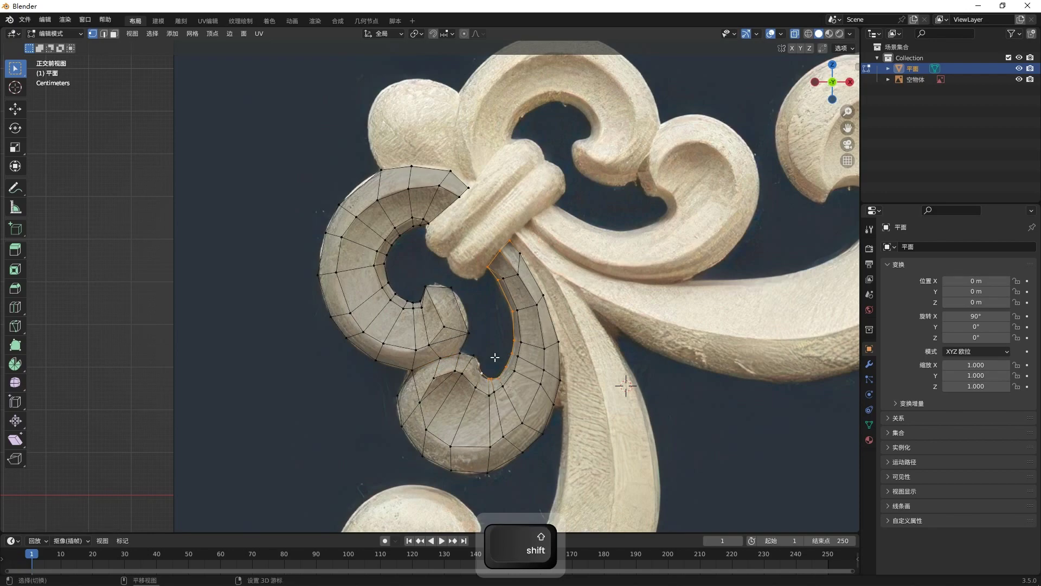
{"action": "middle_click_drag", "start_coordinate": [613, 425], "coordinate": [615, 379]}
{"action": "left_click_drag", "start_coordinate": [476, 230], "coordinate": [525, 269], "text": "ctrl"}
{"action": "middle_click_drag", "start_coordinate": [588, 336], "coordinate": [592, 263]}
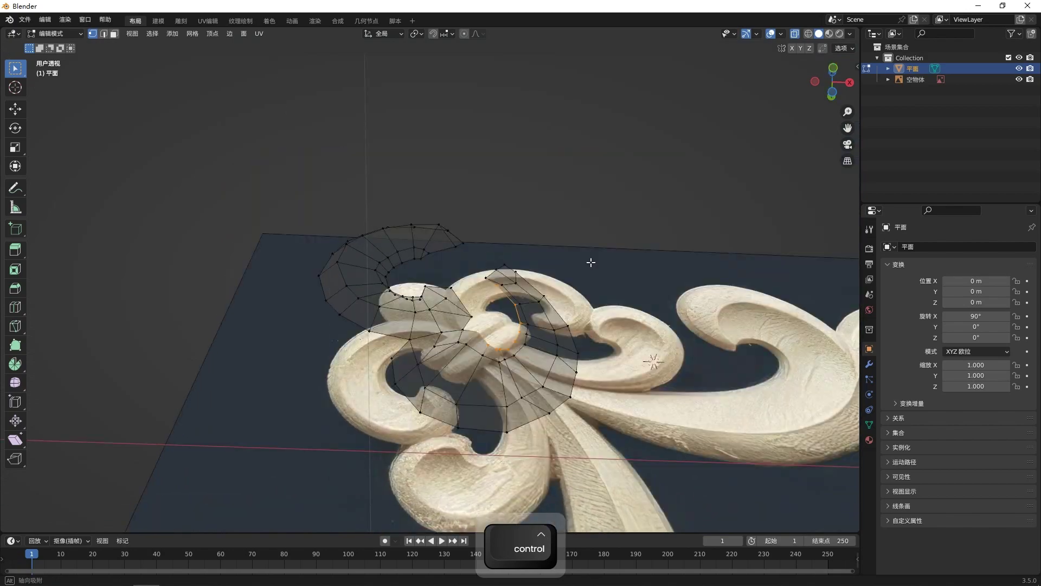
{"action": "key", "text": "g"}
{"action": "key", "text": "y"}
{"action": "left_click", "coordinate": [591, 271]}
{"action": "key", "text": "KP_1"}
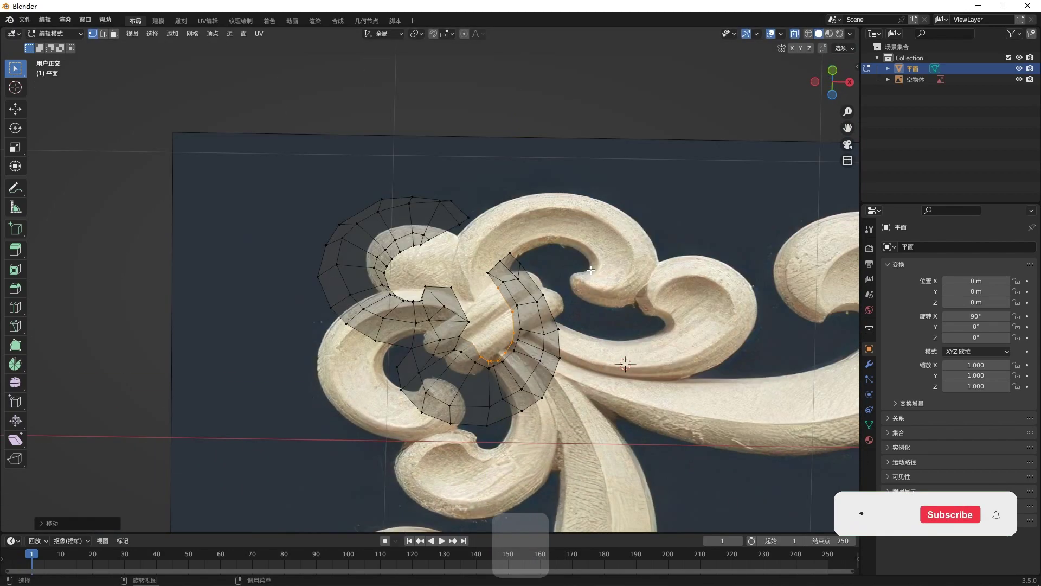
- Add a centred loop cut along the lower scroll between its inner edge line and outer ridge
{"action": "key", "text": "alt+a"}
{"action": "left_click", "coordinate": [459, 375], "text": "alt"}
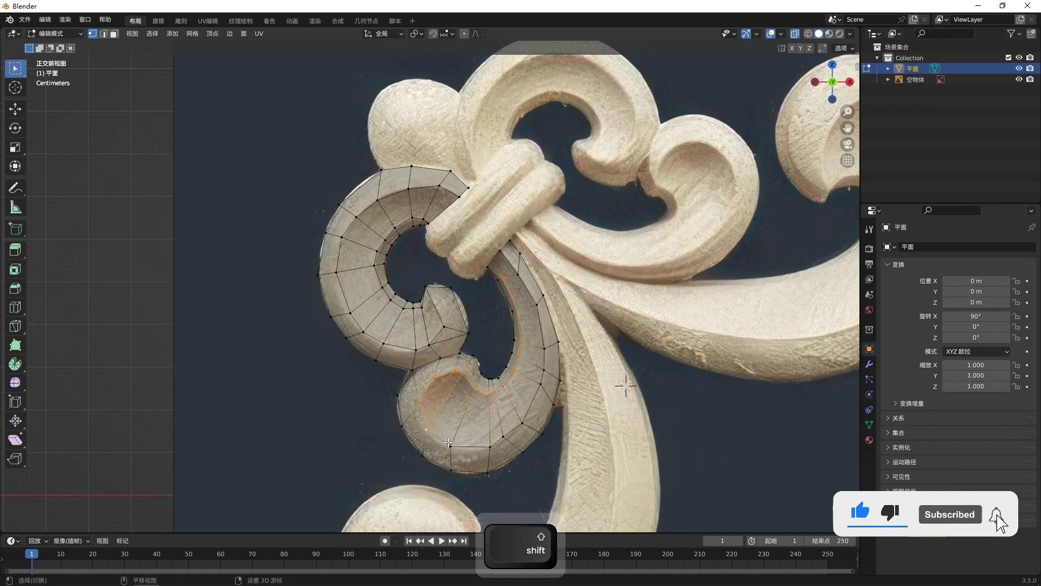
{"action": "left_click", "coordinate": [525, 436]}
{"action": "key", "text": "ctrl+r"}
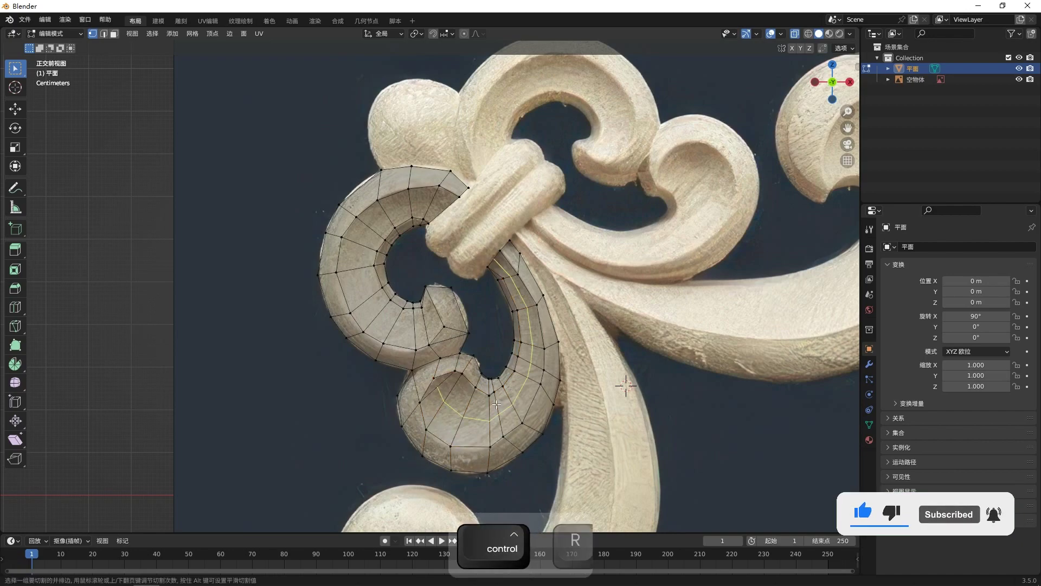
{"action": "left_click", "coordinate": [496, 425]}
{"action": "right_click", "coordinate": [496, 426]}
- Select the lower scroll's inner edge line and outer ridge loop and raise them along Y
{"action": "left_click", "coordinate": [440, 408]}
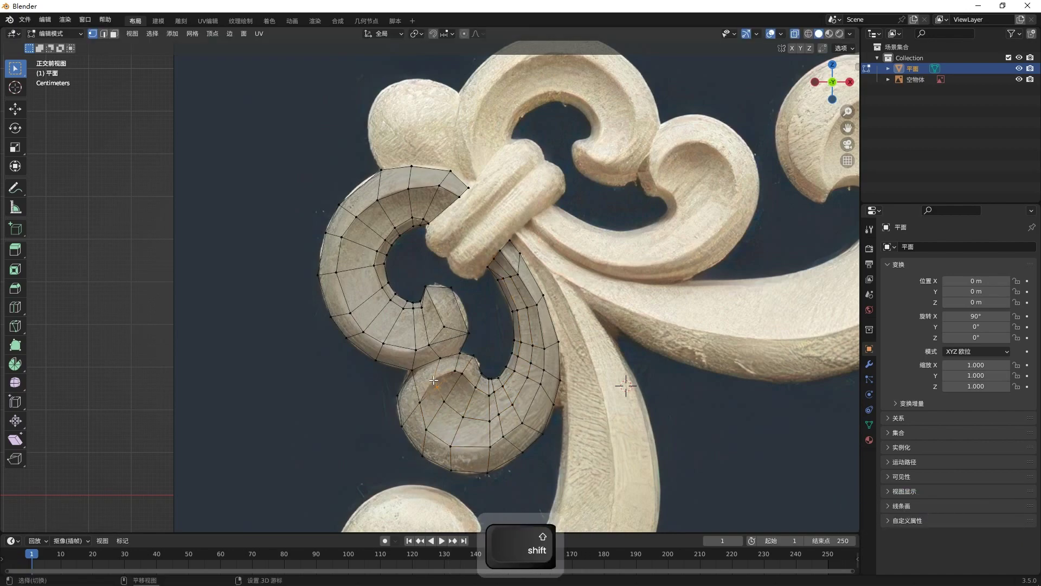
{"action": "left_click", "coordinate": [491, 394], "text": "alt"}
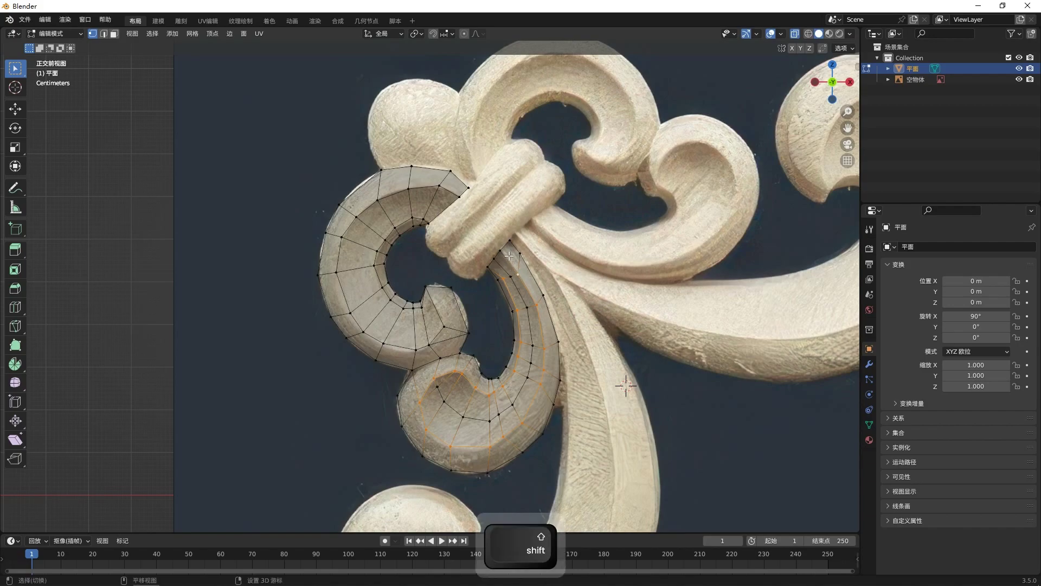
{"action": "middle_click_drag", "start_coordinate": [619, 332], "coordinate": [608, 247]}
{"action": "key", "text": "g"}
{"action": "key", "text": "y"}
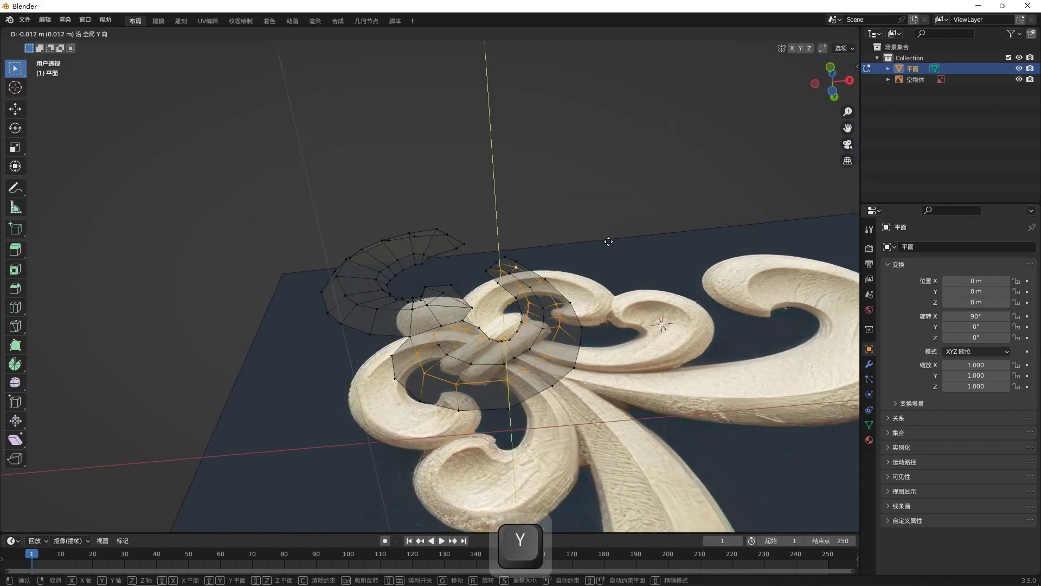
{"action": "left_click", "coordinate": [608, 238]}
{"action": "key", "text": "KP_1"}
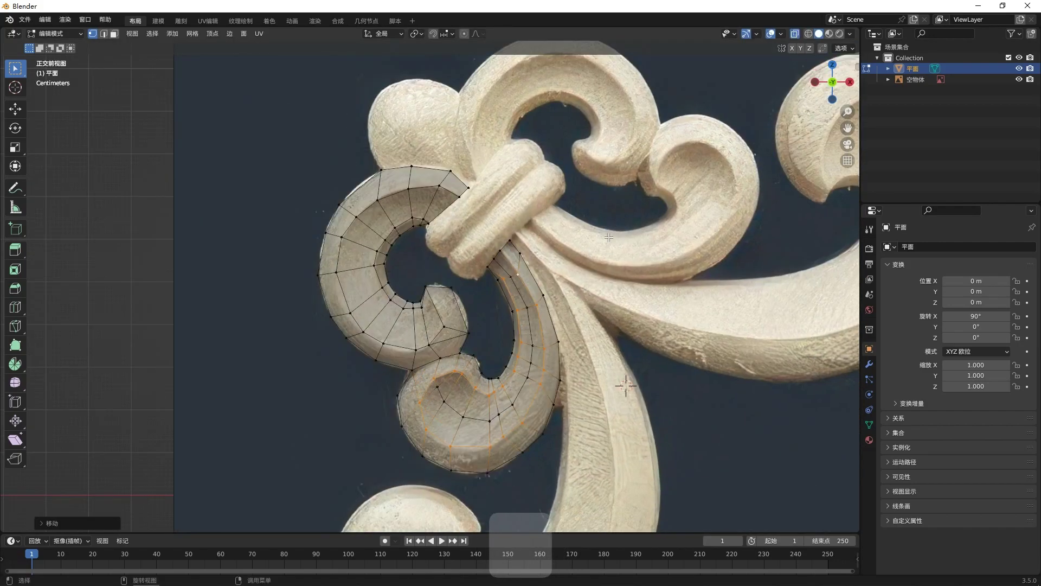
- Deselect the lower scroll's outer ridge and curl vertices and adjust the remaining inner edge line along Y
{"action": "left_click_drag", "start_coordinate": [345, 359], "coordinate": [474, 486], "text": "ctrl"}
{"action": "left_click_drag", "start_coordinate": [526, 291], "coordinate": [534, 383], "text": "ctrl"}
{"action": "left_click_drag", "start_coordinate": [508, 261], "coordinate": [532, 295], "text": "ctrl"}
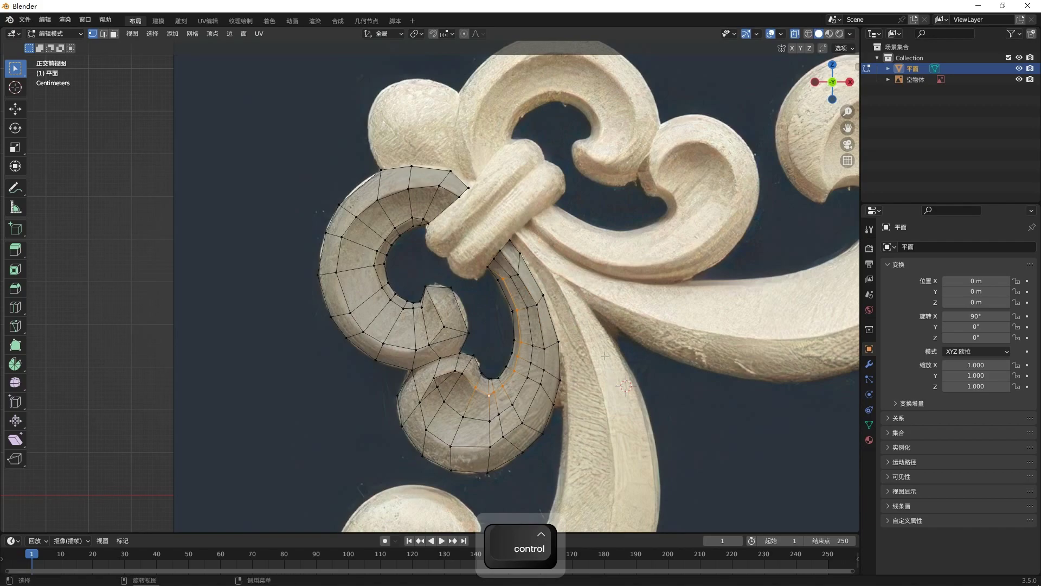
{"action": "middle_click_drag", "start_coordinate": [610, 374], "coordinate": [599, 285]}
{"action": "key", "text": "g"}
{"action": "key", "text": "y"}
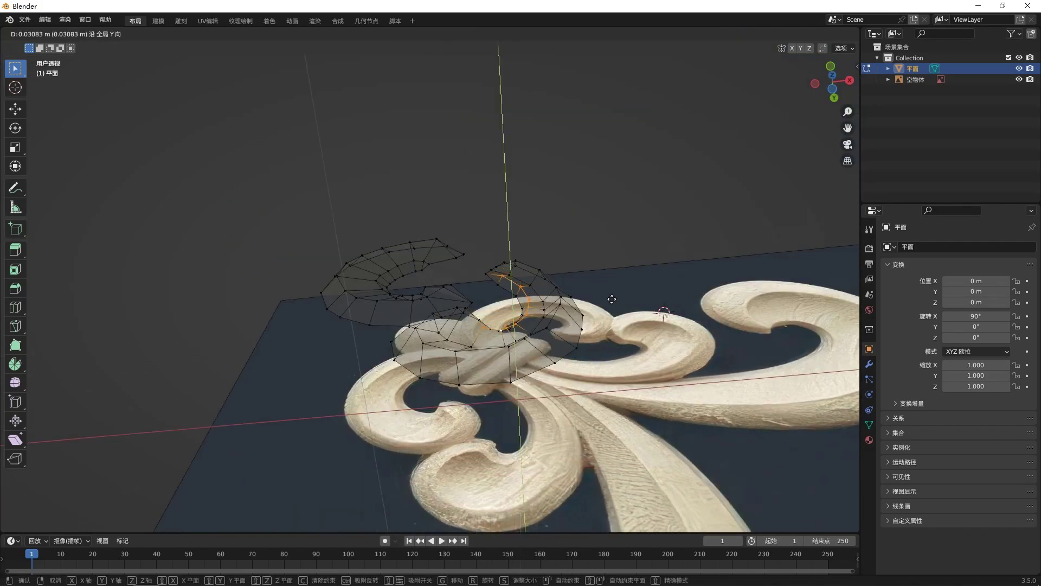
{"action": "left_click", "coordinate": [621, 300]}
{"action": "key", "text": "KP_1"}
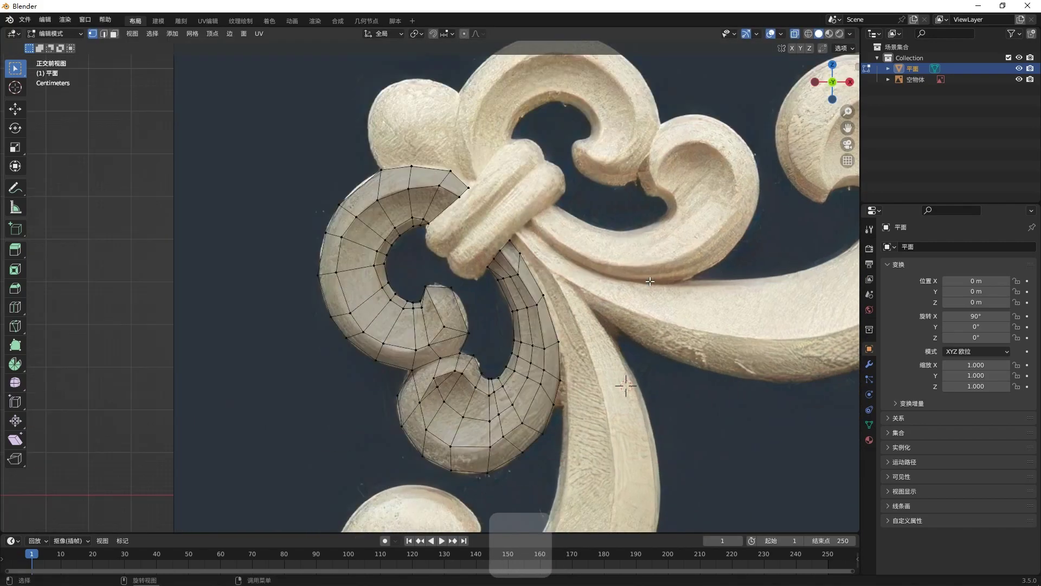
- Turn off X-ray, add a level 3 Subdivision modifier to the scroll object, and return to mesh editing
{"action": "key", "text": "alt+z"}
{"action": "key", "text": "Tab"}
{"action": "key", "text": "ctrl+2"}
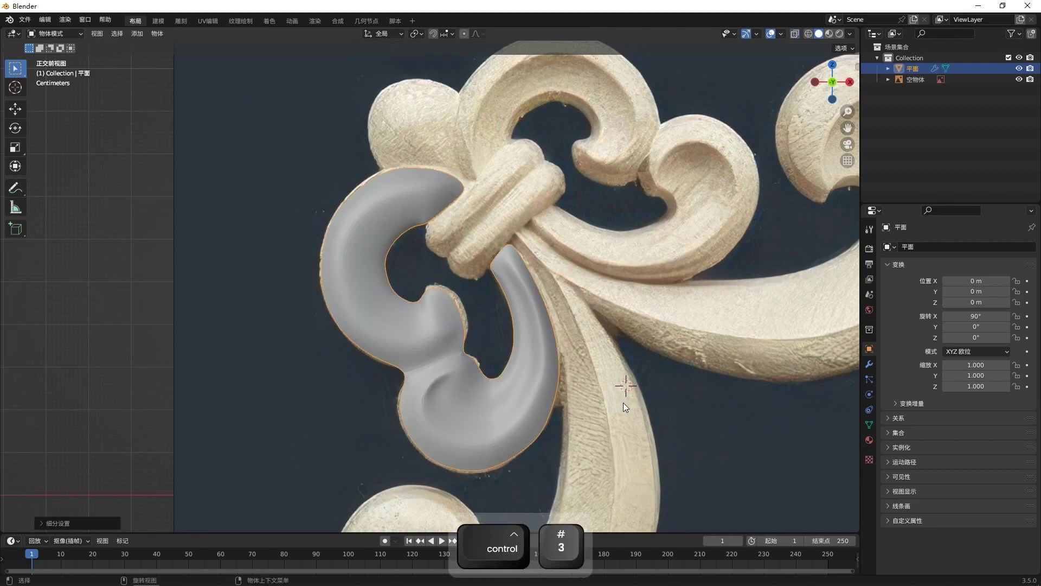
{"action": "key", "text": "alt+z"}
{"action": "key", "text": "alt+z"}
{"action": "key", "text": "Tab"}
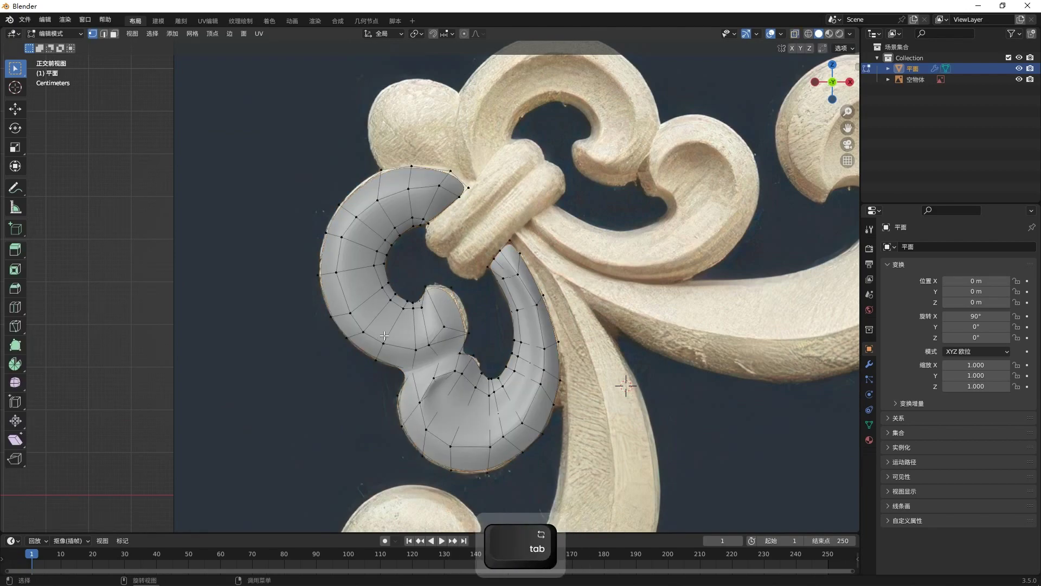
- Add a centred loop cut along the upper curl, adjust its depth along Y, and preview the smoothed scroll
{"action": "key", "text": "ctrl+r"}
{"action": "left_click", "coordinate": [440, 316]}
{"action": "right_click", "coordinate": [440, 316]}
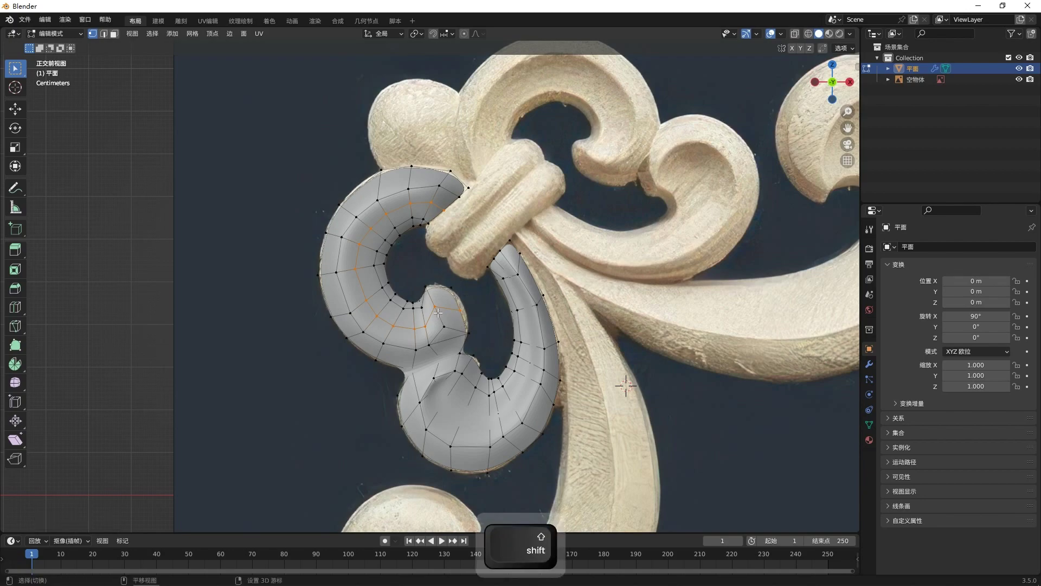
{"action": "middle_click_drag", "start_coordinate": [486, 345], "coordinate": [493, 311]}
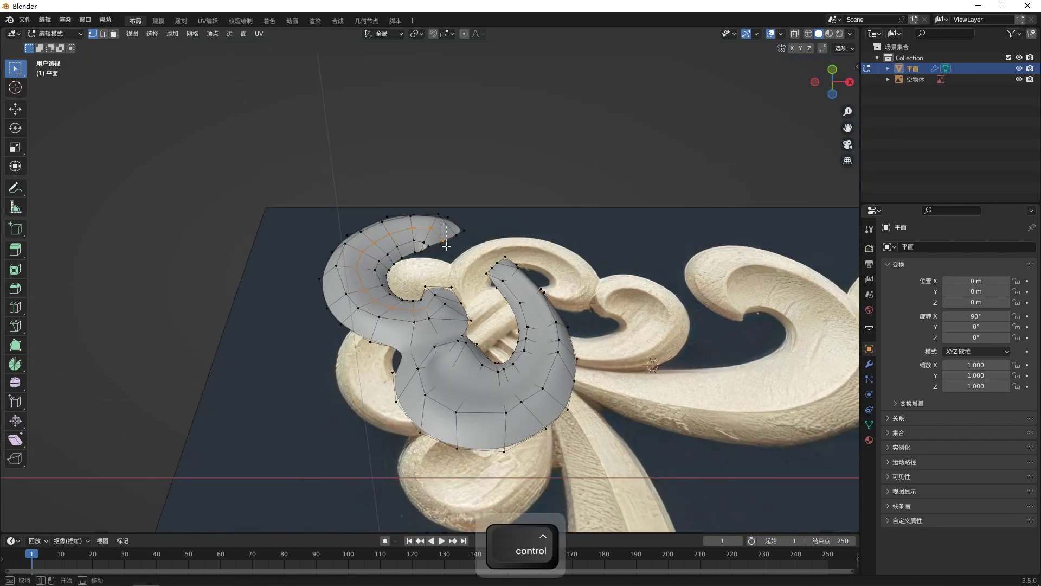
{"action": "key", "text": "g"}
{"action": "key", "text": "y"}
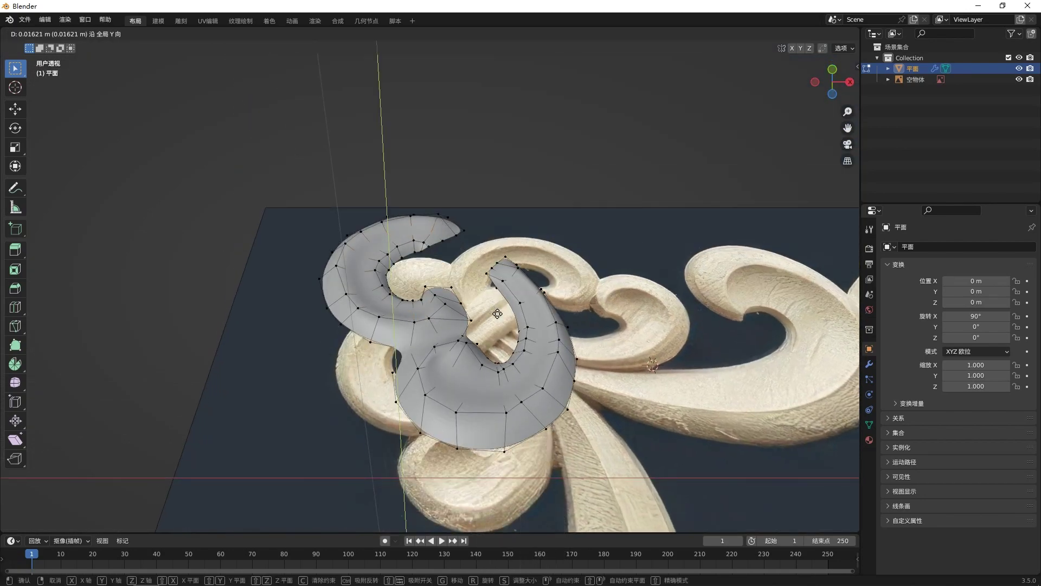
{"action": "left_click", "coordinate": [498, 314]}
{"action": "middle_click_drag", "start_coordinate": [531, 338], "coordinate": [539, 360], "text": "alt"}
{"action": "key", "text": "Tab"}
{"action": "key", "text": "alt+z"}
{"action": "key", "text": "alt+z"}
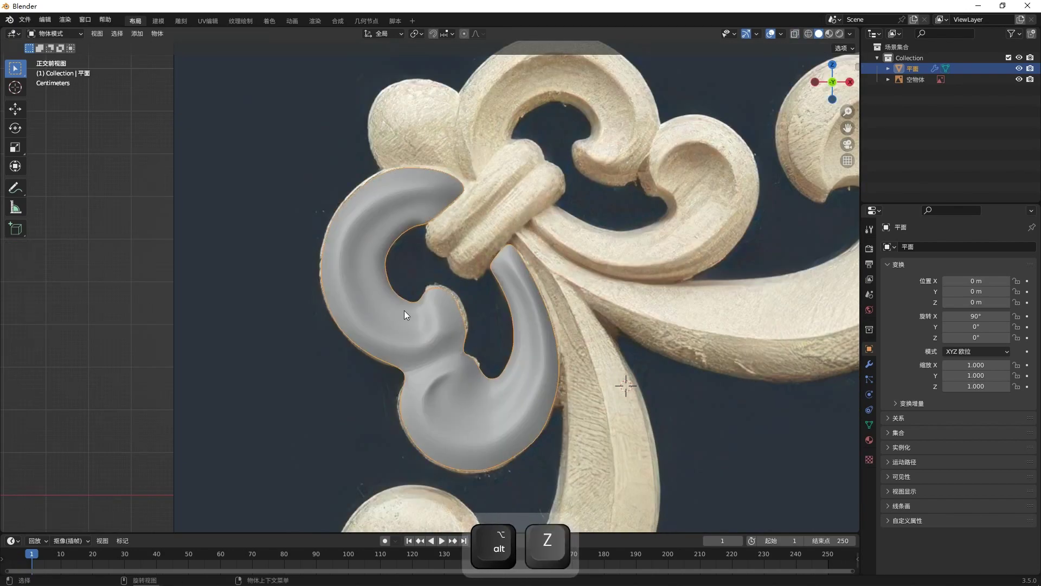
- Apply a mean crease to the upper curl's inner edge loop and its outer ridge loop
{"action": "key", "text": "Tab"}
{"action": "key", "text": "alt+z"}
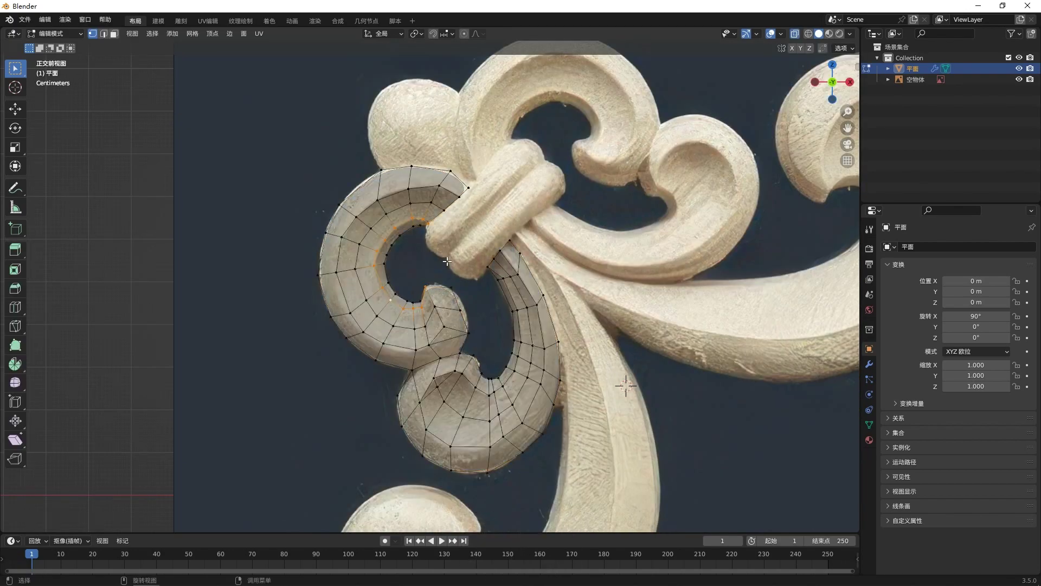
{"action": "left_click", "coordinate": [857, 63]}
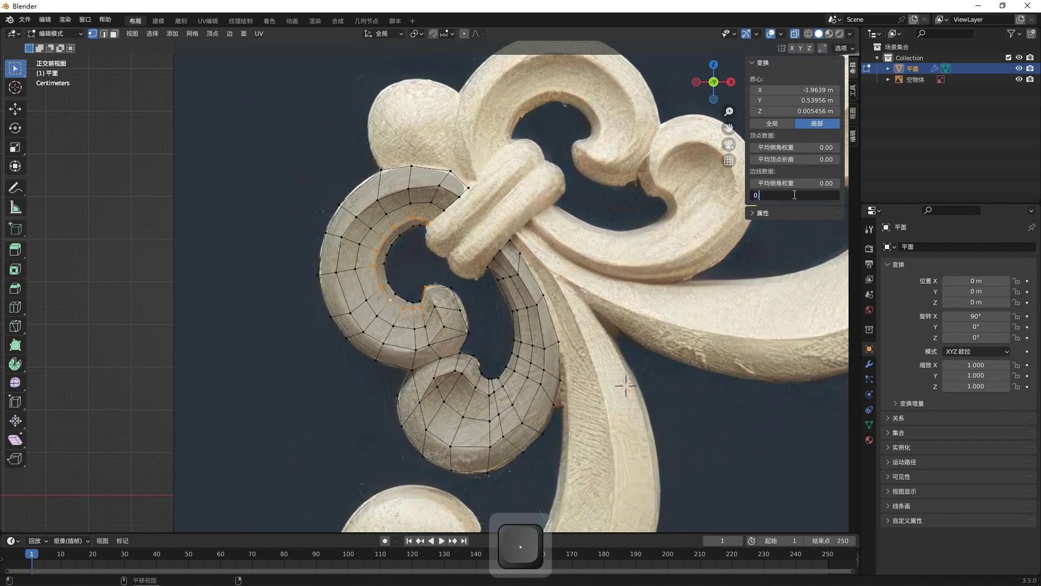
{"action": "left_click", "coordinate": [444, 329], "text": "alt"}
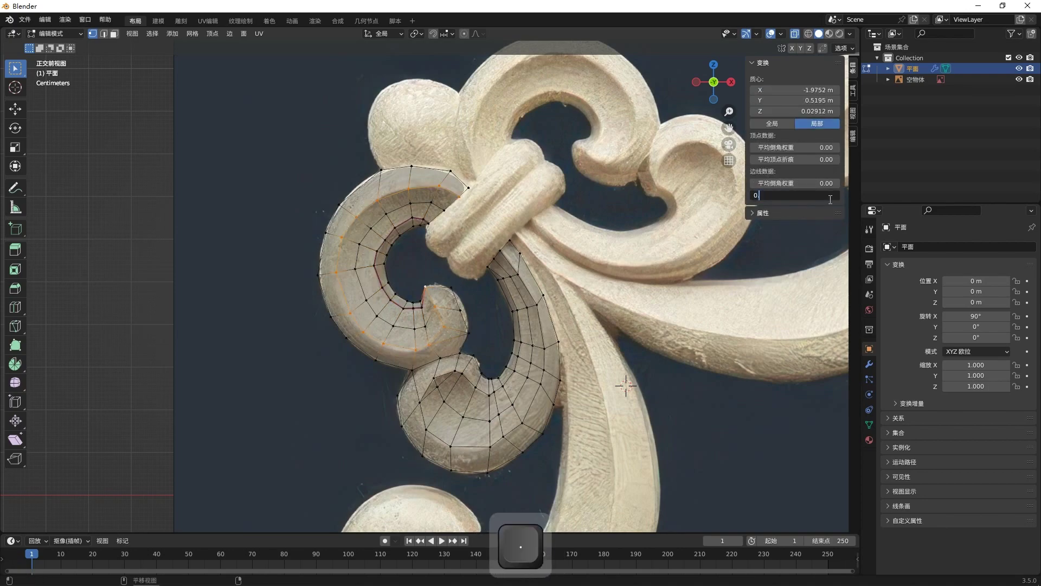
- Crease the lower scroll's ridge loop, set its inner edge loop's mean crease to 0.4, and inspect the shaded result
{"action": "left_click", "coordinate": [464, 420], "text": "alt"}
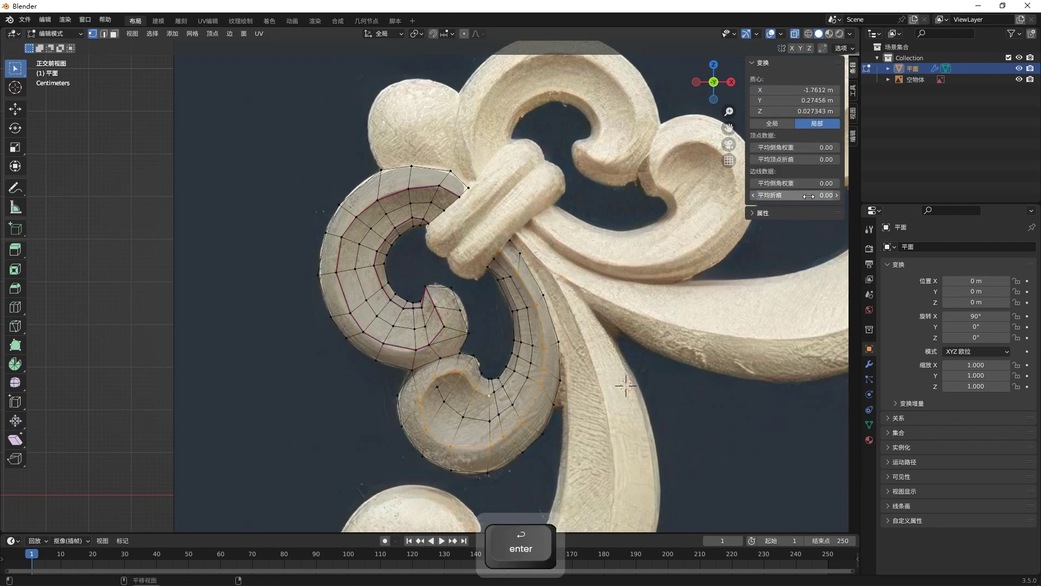
{"action": "key", "text": "Return"}
{"action": "left_click", "coordinate": [576, 361]}
{"action": "left_click", "coordinate": [515, 320], "text": "alt"}
{"action": "left_click", "coordinate": [810, 194]}
{"action": "type", "text": "0.4"}
{"action": "key", "text": "Return"}
{"action": "key", "text": "Tab"}
{"action": "key", "text": "alt+z"}
{"action": "middle_click_drag", "start_coordinate": [713, 353], "coordinate": [699, 302]}
{"action": "key", "text": "KP_1"}
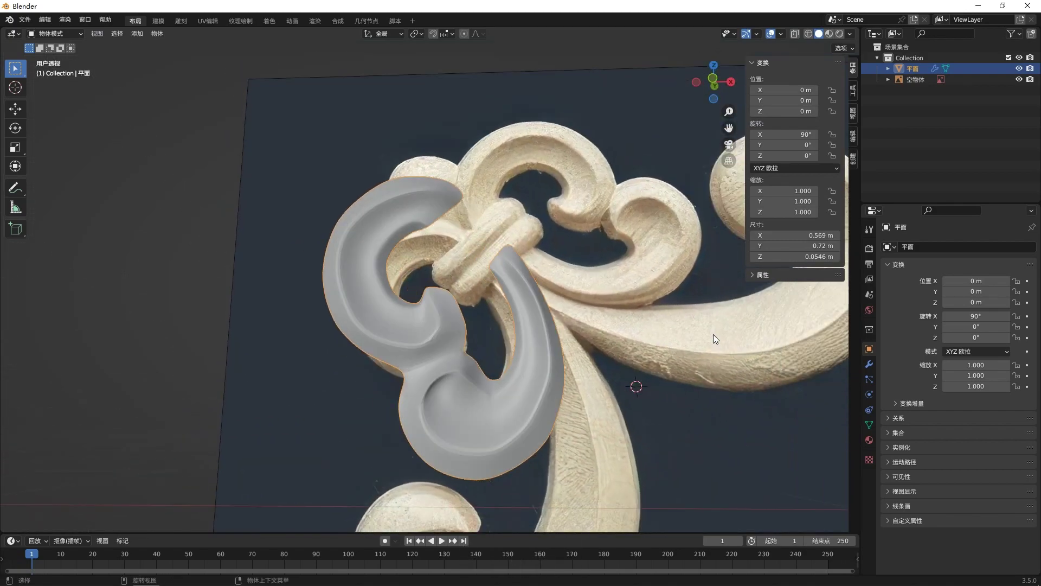
- Extrude the lower scroll's outer edge below the clasp outward onto the long leaf
{"action": "key", "text": "Tab"}
{"action": "key", "text": "alt+z"}
{"action": "left_click", "coordinate": [506, 256], "text": "shift"}
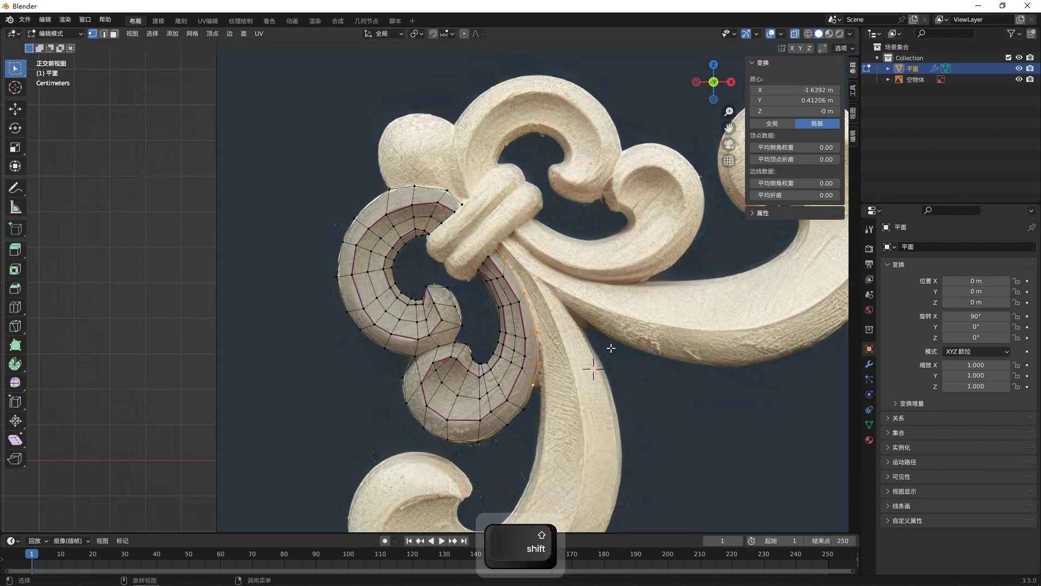
{"action": "key", "text": "e"}
{"action": "left_click", "coordinate": [629, 352]}
- Move the upper vertices of the extruded strip to follow the leaf's ridge below the clasp
{"action": "scroll", "coordinate": [569, 282], "scroll_direction": "up", "scroll_amount": 1}
{"action": "left_click", "coordinate": [543, 235]}
{"action": "key", "text": "g"}
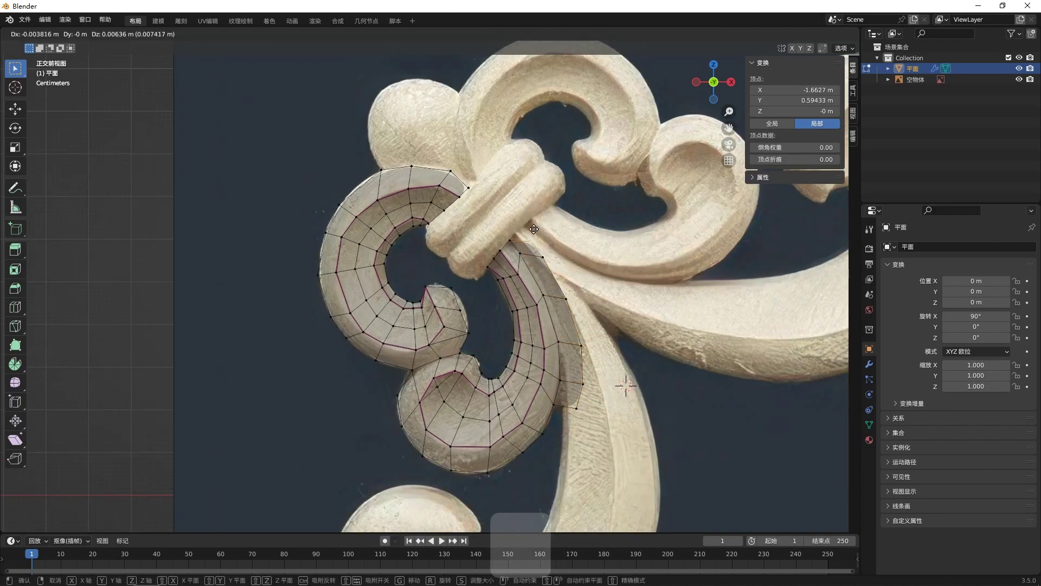
{"action": "key", "text": "g"}
{"action": "left_click", "coordinate": [539, 260]}
{"action": "left_click", "coordinate": [583, 344]}
{"action": "key", "text": "g"}
{"action": "left_click", "coordinate": [589, 342]}
- Hide the Subdivision modifier's effect in the viewport and move the extruded strip's lower vertices onto the leaf's central ridge
{"action": "left_click", "coordinate": [869, 363]}
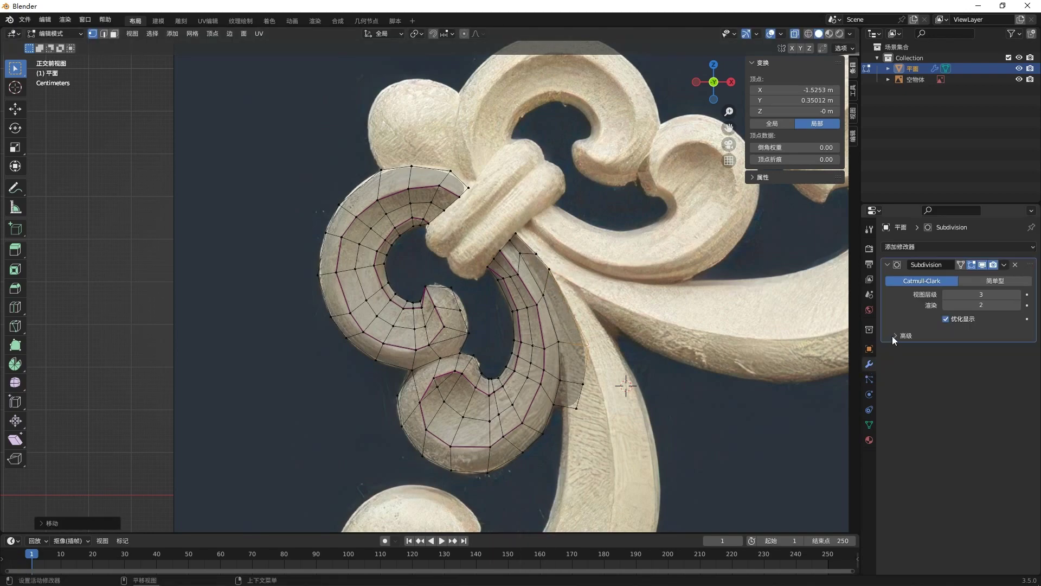
{"action": "key", "text": "g"}
{"action": "left_click", "coordinate": [617, 374]}
{"action": "left_click", "coordinate": [584, 413]}
{"action": "key", "text": "g"}
{"action": "left_click", "coordinate": [618, 412]}
- Knife-cut a short edge in the leaf strip beside the lower scroll and move the strip's lower inner corner vertex
{"action": "left_click", "coordinate": [700, 388]}
{"action": "key", "text": "k"}
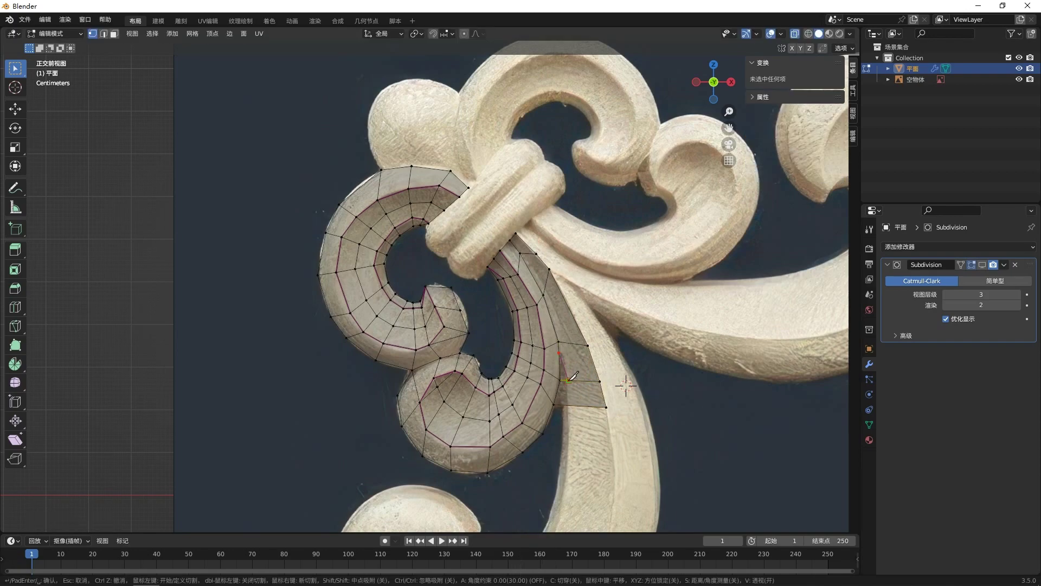
{"action": "key", "text": "space"}
{"action": "left_click", "coordinate": [687, 392]}
{"action": "left_click", "coordinate": [559, 408]}
{"action": "key", "text": "g"}
{"action": "left_click", "coordinate": [561, 402]}
{"action": "left_click", "coordinate": [572, 416]}
{"action": "middle_click_drag", "start_coordinate": [571, 416], "coordinate": [593, 316], "text": "shift"}
{"action": "left_click", "coordinate": [608, 390], "text": "shift"}
{"action": "key", "text": "e"}
{"action": "right_click", "coordinate": [563, 366]}
{"action": "key", "text": "ctrl+z"}
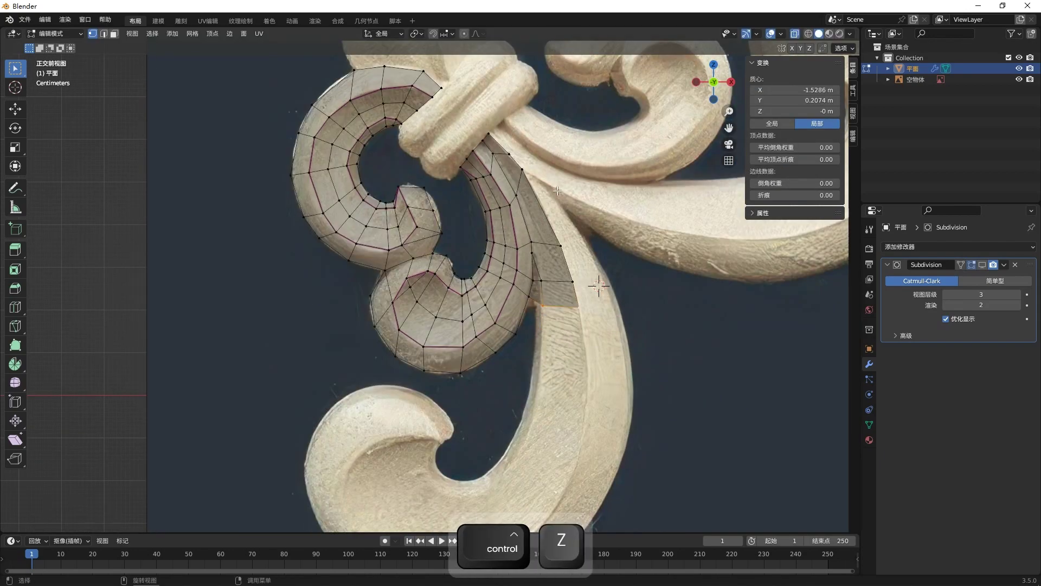
- Extrude the strip's ridge-side edges outward and move the new vertices onto the leaf's outer contour
{"action": "left_click", "coordinate": [586, 298], "text": "shift"}
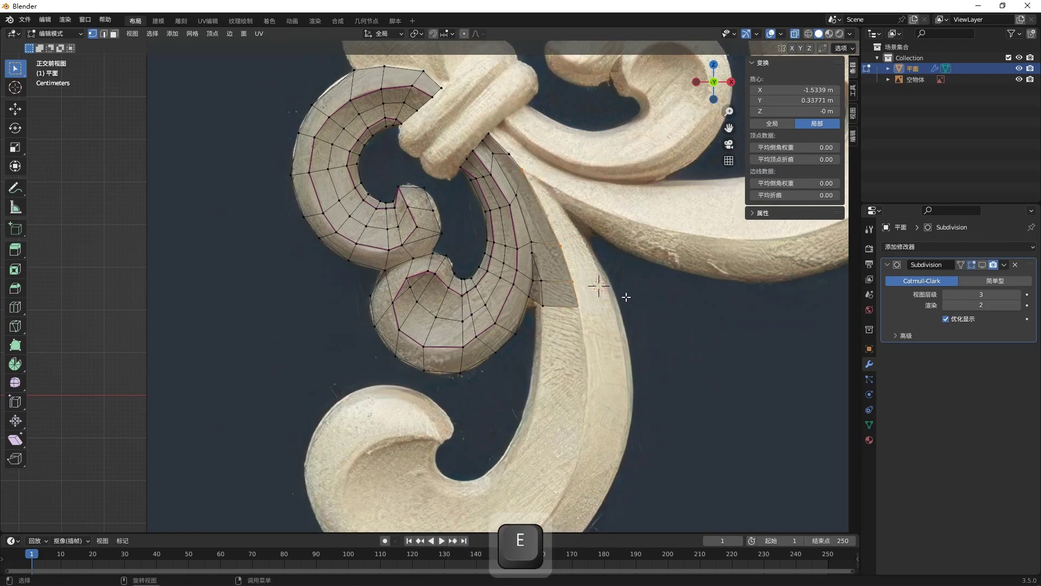
{"action": "key", "text": "e"}
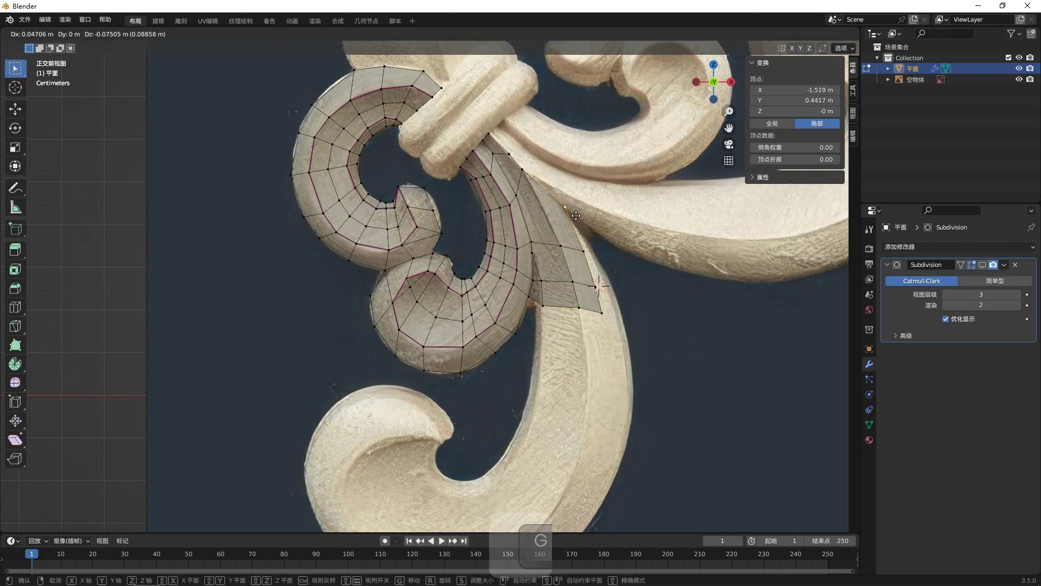
{"action": "left_click", "coordinate": [577, 217]}
{"action": "key", "text": "g"}
{"action": "right_click", "coordinate": [590, 249]}
{"action": "left_click", "coordinate": [587, 255]}
{"action": "key", "text": "g"}
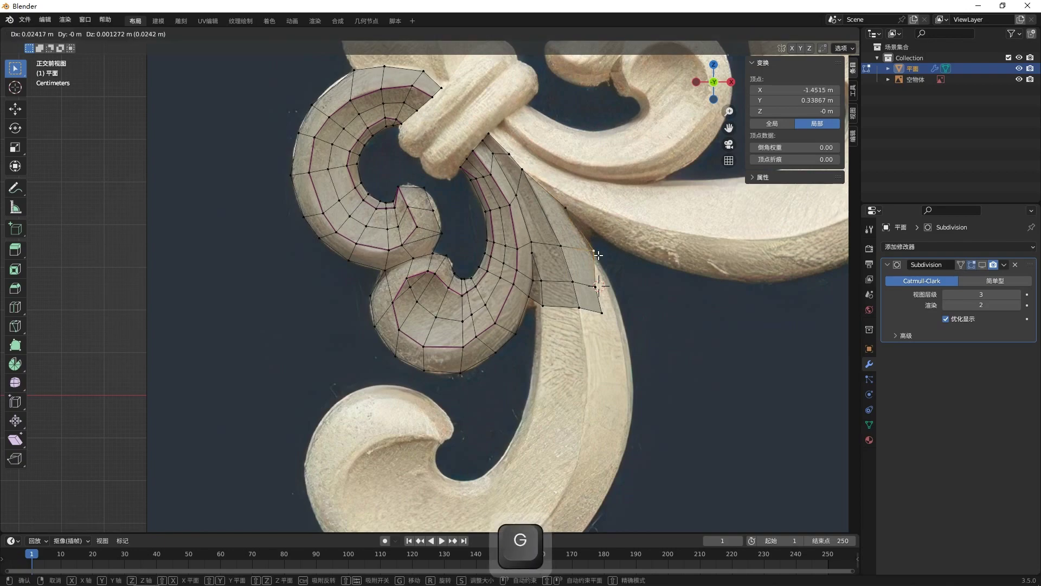
{"action": "left_click", "coordinate": [610, 306]}
{"action": "left_click", "coordinate": [606, 315]}
{"action": "key", "text": "g"}
{"action": "left_click", "coordinate": [629, 313]}
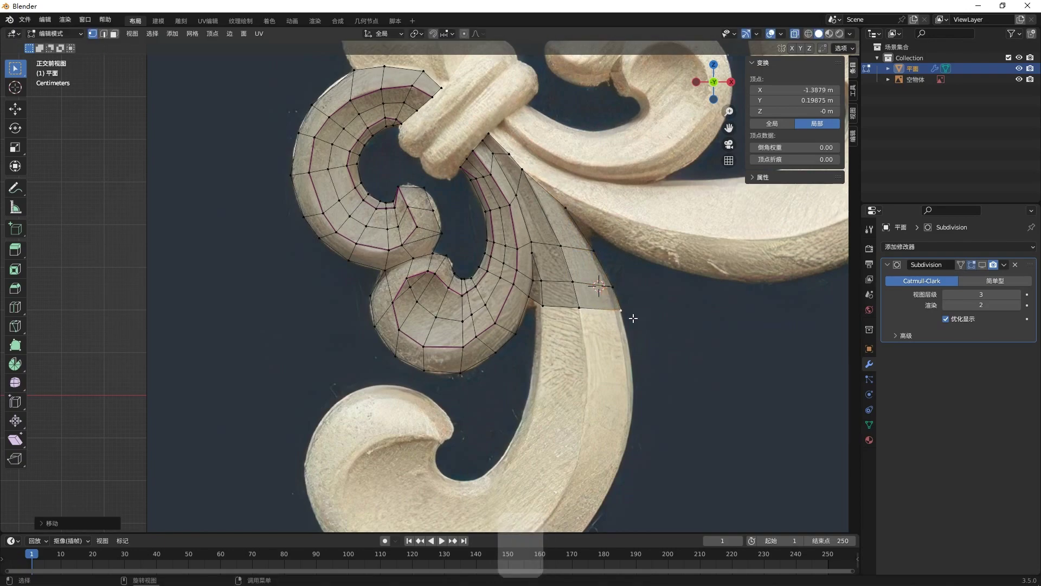
- Extrude the strip's bottom edges three times down along the leaf
{"action": "left_click", "coordinate": [583, 311], "text": "shift"}
{"action": "left_click", "coordinate": [545, 309], "text": "shift"}
{"action": "key", "text": "e"}
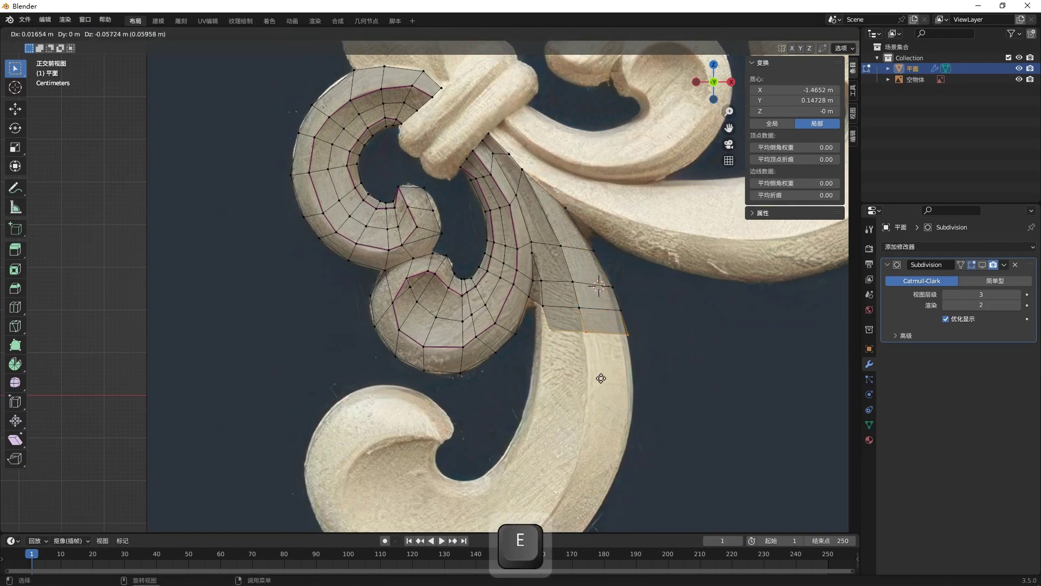
{"action": "left_click", "coordinate": [601, 382]}
{"action": "key", "text": "e"}
{"action": "left_click", "coordinate": [594, 419]}
{"action": "key", "text": "e"}
{"action": "left_click", "coordinate": [592, 442]}
{"action": "middle_click_drag", "start_coordinate": [603, 386], "coordinate": [641, 340]}
{"action": "key", "text": "KP_1"}
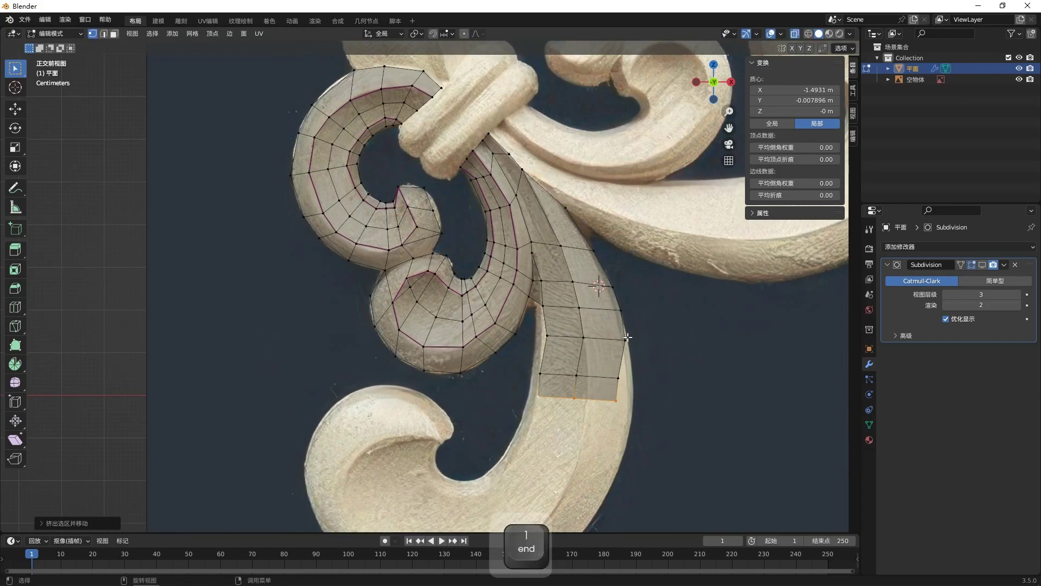
- Move the middle vertices of the upper new rows onto the leaf's central ridge
{"action": "left_click", "coordinate": [548, 334]}
{"action": "key", "text": "g"}
{"action": "left_click", "coordinate": [591, 351]}
{"action": "middle_click_drag", "start_coordinate": [591, 352], "coordinate": [568, 284], "text": "shift"}
{"action": "key", "text": "g"}
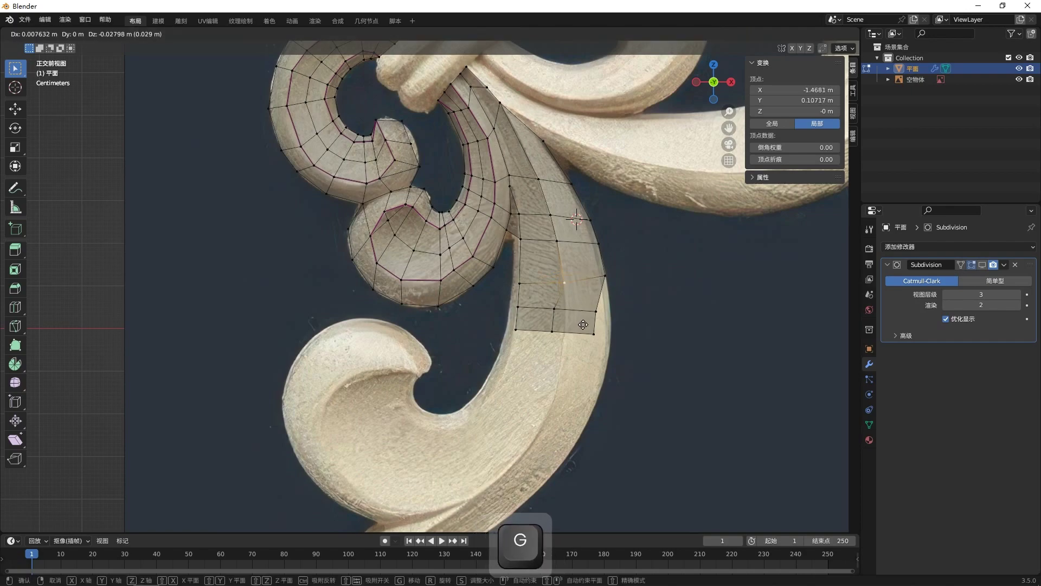
{"action": "left_click", "coordinate": [582, 329]}
{"action": "left_click", "coordinate": [562, 319]}
{"action": "key", "text": "g"}
{"action": "left_click", "coordinate": [575, 333]}
- Move the outer vertices of the two lowest rows onto the leaf's outer contour
{"action": "left_click", "coordinate": [592, 315]}
{"action": "key", "text": "g"}
{"action": "left_click", "coordinate": [611, 319]}
{"action": "left_click", "coordinate": [602, 341]}
{"action": "key", "text": "g"}
{"action": "left_click", "coordinate": [622, 360]}
{"action": "left_click", "coordinate": [619, 320]}
{"action": "key", "text": "g"}
{"action": "left_click", "coordinate": [615, 320]}
- Place the bottom row's middle vertex on the central ridge and its inner vertex on the leaf's inner contour
{"action": "left_click", "coordinate": [561, 340]}
{"action": "key", "text": "g"}
{"action": "left_click", "coordinate": [571, 381]}
{"action": "left_click", "coordinate": [518, 332]}
{"action": "key", "text": "g"}
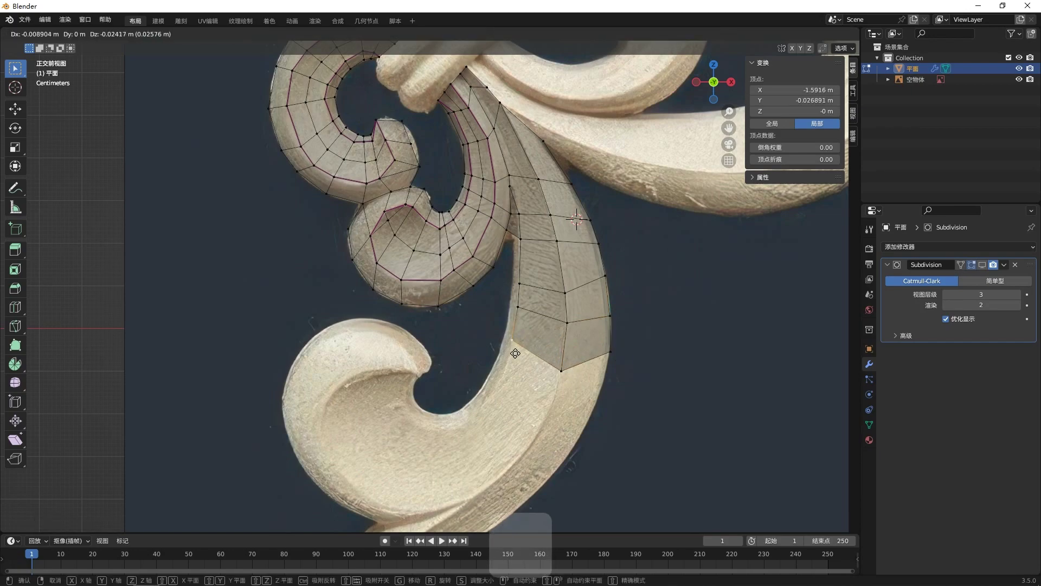
{"action": "left_click", "coordinate": [529, 369]}
- Slide the two lowest outer vertices further down along the leaf's outer contour
{"action": "middle_click_drag", "start_coordinate": [572, 418], "coordinate": [576, 349], "text": "shift"}
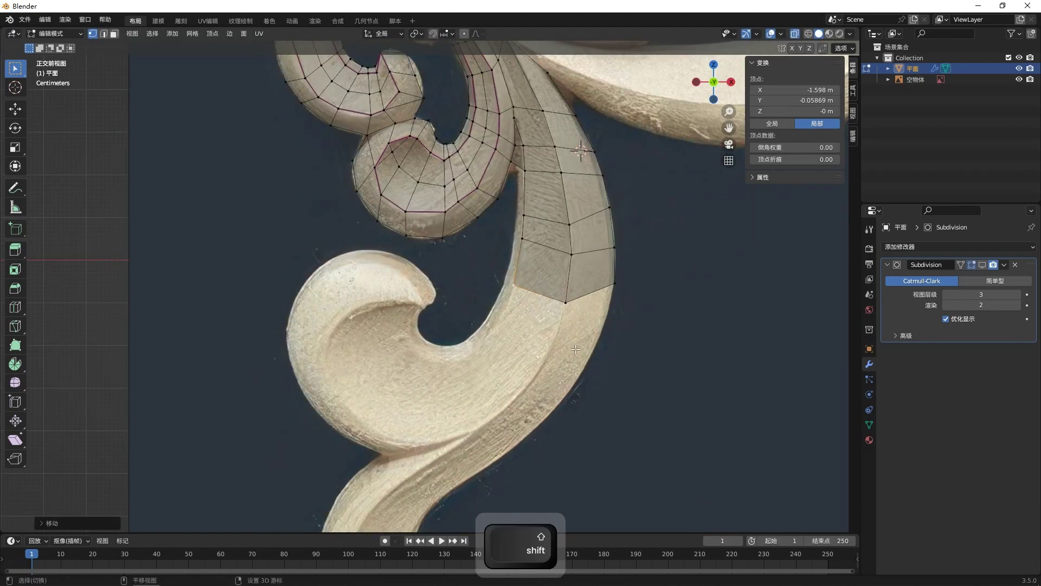
{"action": "left_click", "coordinate": [610, 285]}
{"action": "key", "text": "g"}
{"action": "left_click", "coordinate": [609, 338]}
{"action": "left_click", "coordinate": [618, 253]}
{"action": "key", "text": "g"}
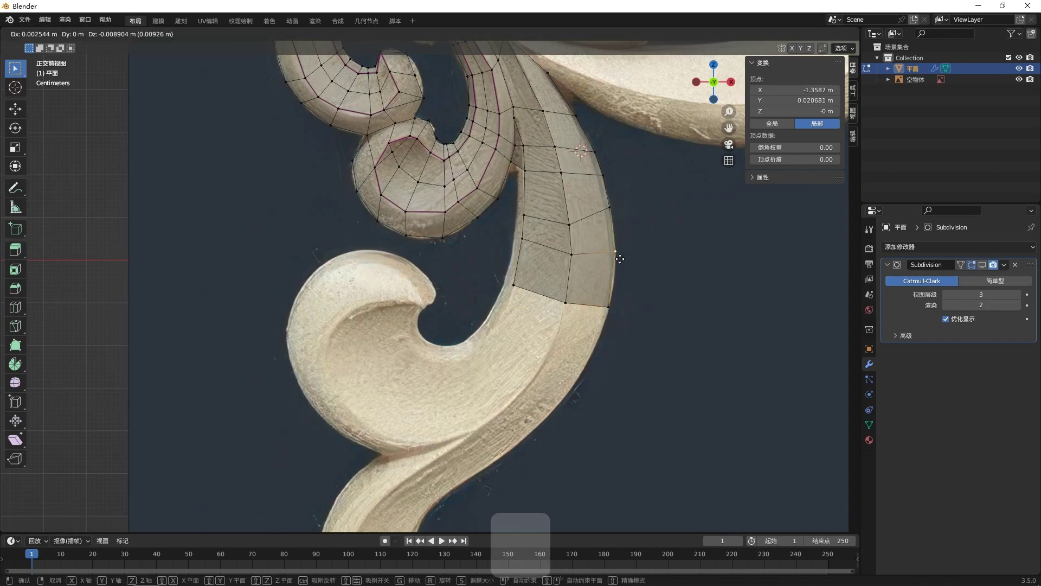
{"action": "left_click", "coordinate": [622, 261]}
- Extrude the strip's bottom edges three times along the leaf's bend toward the lower curl
{"action": "middle_click_drag", "start_coordinate": [639, 297], "coordinate": [651, 271], "text": "shift"}
{"action": "left_click", "coordinate": [623, 282]}
{"action": "left_click", "coordinate": [578, 277], "text": "shift"}
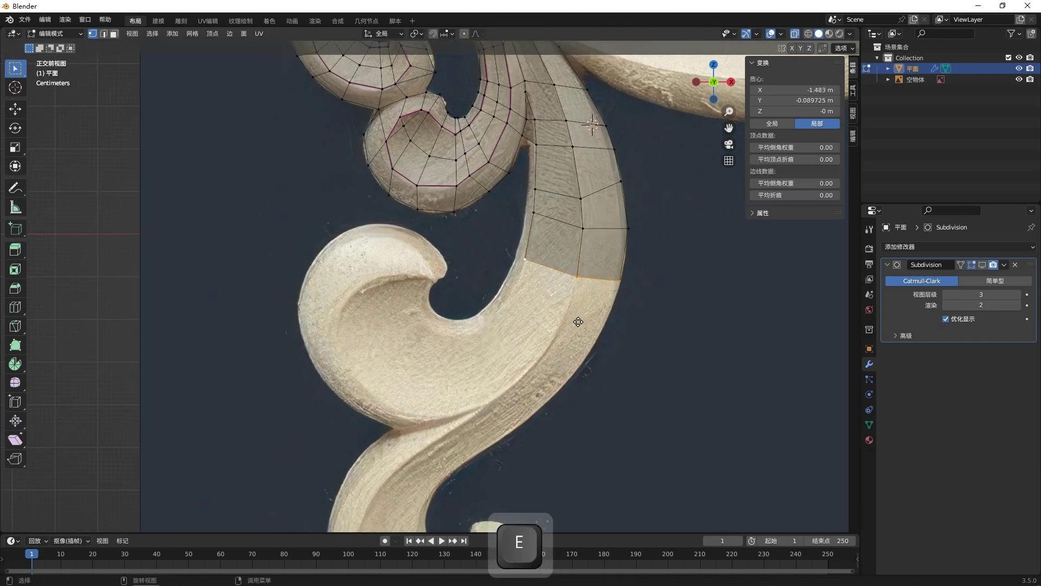
{"action": "left_click", "coordinate": [573, 341]}
{"action": "key", "text": "e"}
{"action": "left_click", "coordinate": [558, 354]}
{"action": "key", "text": "e"}
{"action": "left_click", "coordinate": [526, 387]}
- Move the last extruded row's ridge and outer vertices down to where the curl meets the lower stem
{"action": "left_click", "coordinate": [569, 352]}
{"action": "key", "text": "g"}
{"action": "left_click", "coordinate": [549, 427]}
{"action": "left_click", "coordinate": [529, 364]}
{"action": "key", "text": "g"}
{"action": "left_click", "coordinate": [490, 425]}
{"action": "left_click", "coordinate": [540, 415]}
{"action": "key", "text": "g"}
{"action": "left_click", "coordinate": [512, 437]}
- Fit the ridge and outer vertices of the other two new rows to the leaf's ridge and outer contour
{"action": "left_click", "coordinate": [601, 314]}
{"action": "key", "text": "g"}
{"action": "left_click", "coordinate": [570, 397]}
{"action": "left_click", "coordinate": [562, 321]}
{"action": "key", "text": "g"}
{"action": "left_click", "coordinate": [545, 366]}
{"action": "left_click", "coordinate": [568, 306]}
{"action": "key", "text": "g"}
{"action": "left_click", "coordinate": [563, 325]}
{"action": "left_click", "coordinate": [607, 309]}
{"action": "key", "text": "g"}
{"action": "left_click", "coordinate": [597, 337]}
- Move the new rows' inner vertices onto the leaf's inner contour where it bends into the curl
{"action": "left_click", "coordinate": [524, 285]}
{"action": "key", "text": "g"}
{"action": "left_click", "coordinate": [521, 284]}
{"action": "left_click", "coordinate": [505, 301]}
{"action": "key", "text": "g"}
{"action": "key", "text": "g"}
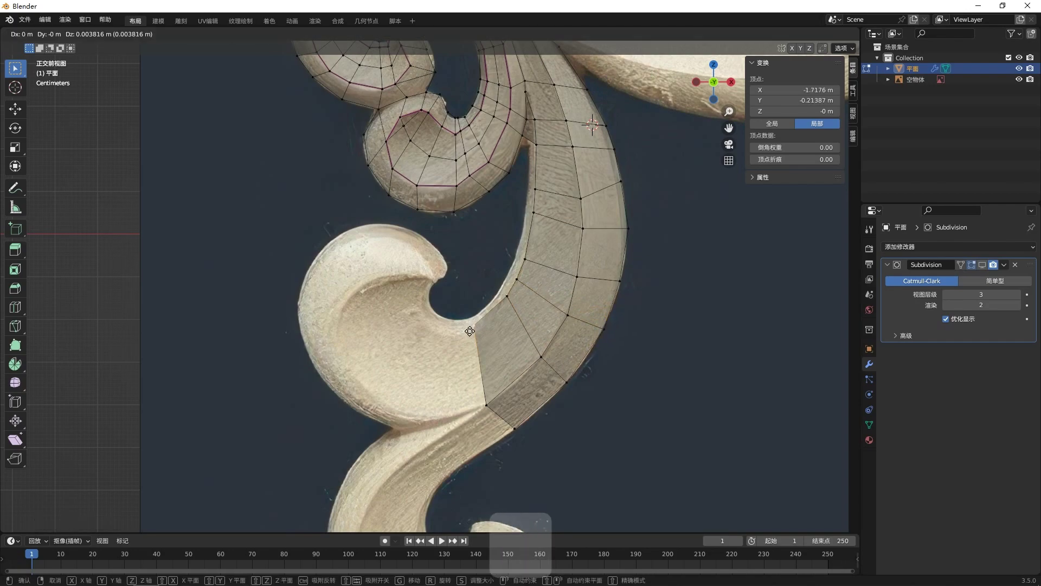
{"action": "left_click", "coordinate": [474, 329]}
- Extrude the last row's inner edge three times across into the lower curl
{"action": "left_click", "coordinate": [512, 378], "text": "shift"}
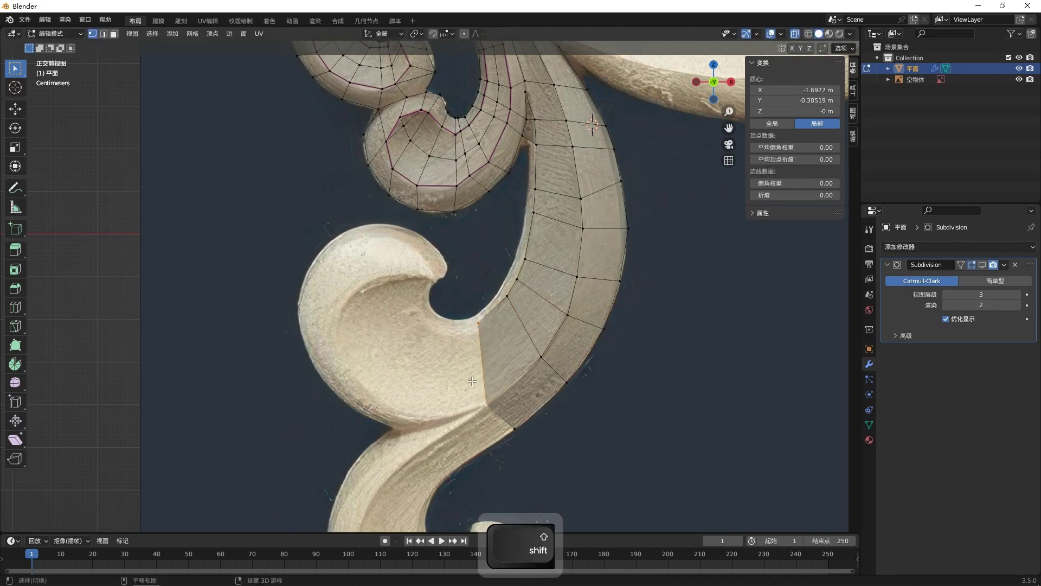
{"action": "key", "text": "e"}
{"action": "left_click", "coordinate": [452, 386]}
{"action": "key", "text": "e"}
{"action": "left_click", "coordinate": [414, 391]}
{"action": "key", "text": "e"}
{"action": "left_click", "coordinate": [372, 391]}
- Move the first curl row's lower vertex to the curl's base and two upper vertices along the inner contour
{"action": "left_click", "coordinate": [424, 412]}
{"action": "key", "text": "h"}
{"action": "left_click", "coordinate": [421, 412]}
{"action": "key", "text": "g"}
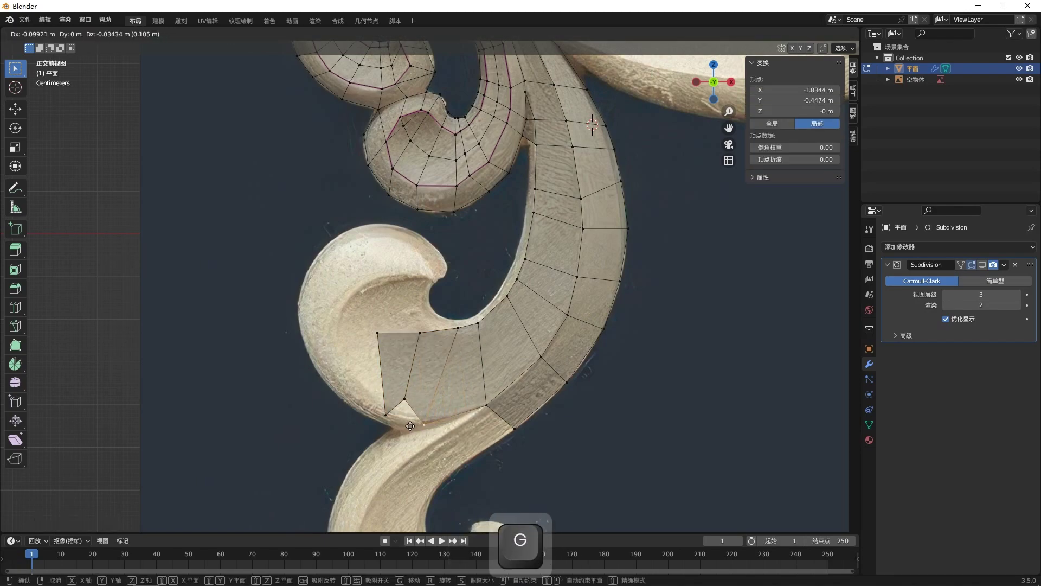
{"action": "left_click", "coordinate": [407, 424]}
{"action": "left_click", "coordinate": [425, 337]}
{"action": "key", "text": "g"}
{"action": "left_click", "coordinate": [450, 332]}
{"action": "left_click", "coordinate": [465, 333]}
{"action": "key", "text": "g"}
{"action": "left_click", "coordinate": [464, 328]}
- Move the new curl rows' lower vertices outward along the curl's bottom contour
{"action": "left_click", "coordinate": [385, 415]}
{"action": "key", "text": "g"}
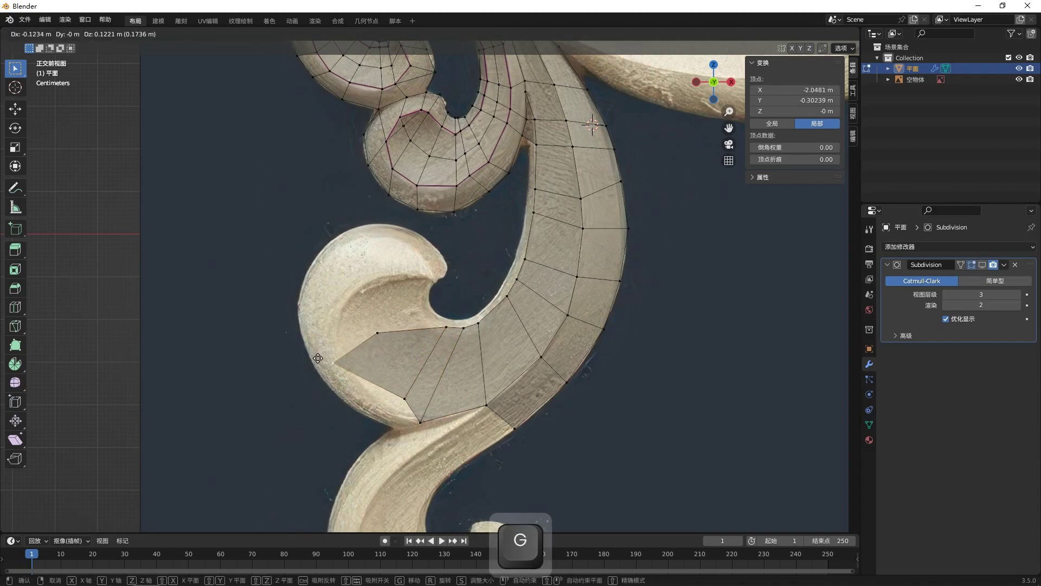
{"action": "left_click", "coordinate": [328, 371]}
{"action": "left_click", "coordinate": [409, 400]}
{"action": "key", "text": "g"}
{"action": "left_click", "coordinate": [395, 428]}
{"action": "left_click", "coordinate": [415, 426]}
{"action": "key", "text": "g"}
{"action": "left_click", "coordinate": [414, 426]}
- Place the last curl row's two end vertices on the curl's outer contour and its inner contour
{"action": "left_click", "coordinate": [328, 358]}
{"action": "key", "text": "g"}
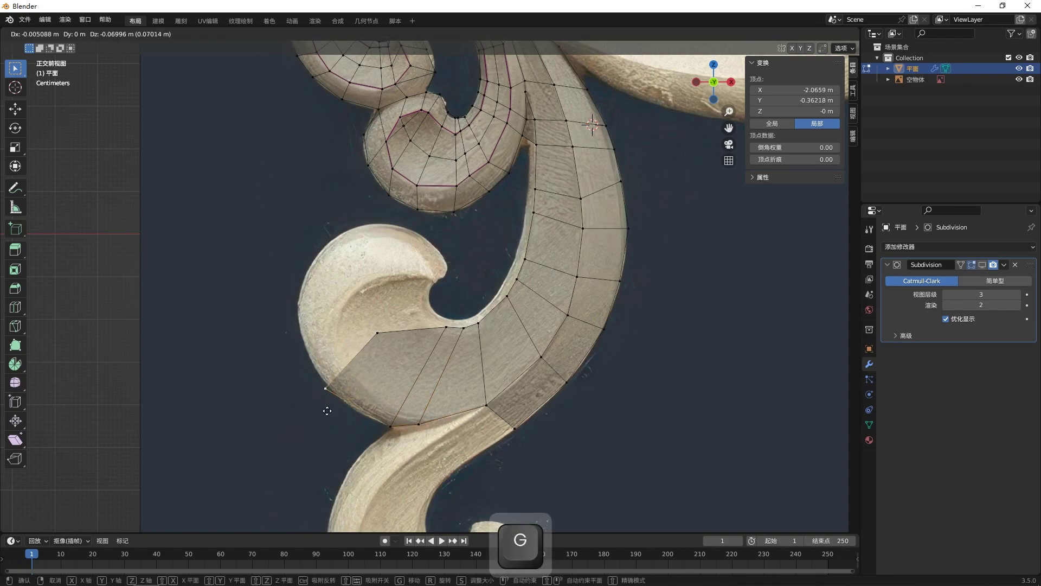
{"action": "left_click", "coordinate": [344, 421]}
{"action": "left_click", "coordinate": [377, 332]}
{"action": "key", "text": "g"}
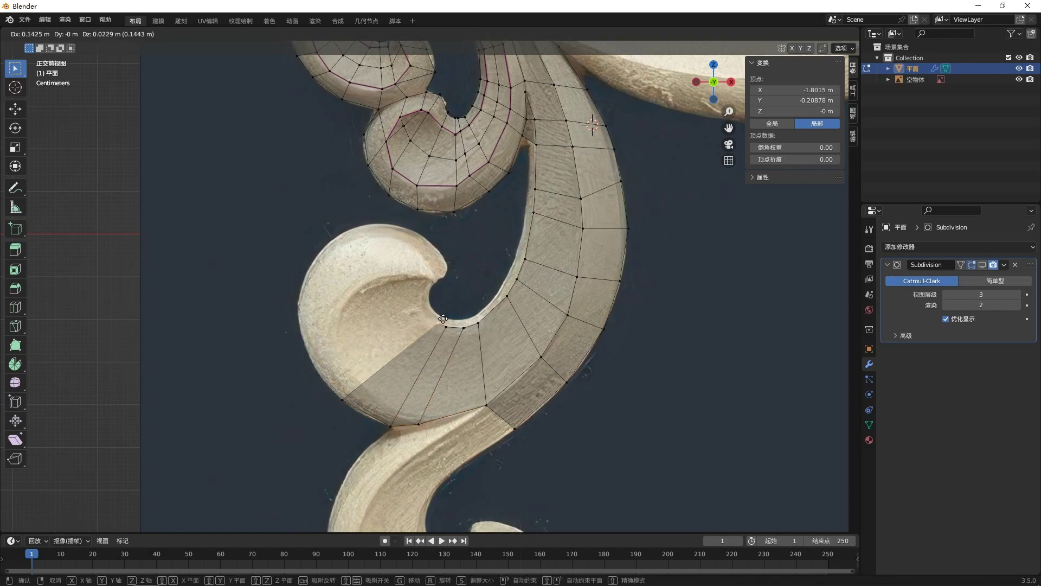
{"action": "left_click", "coordinate": [440, 325]}
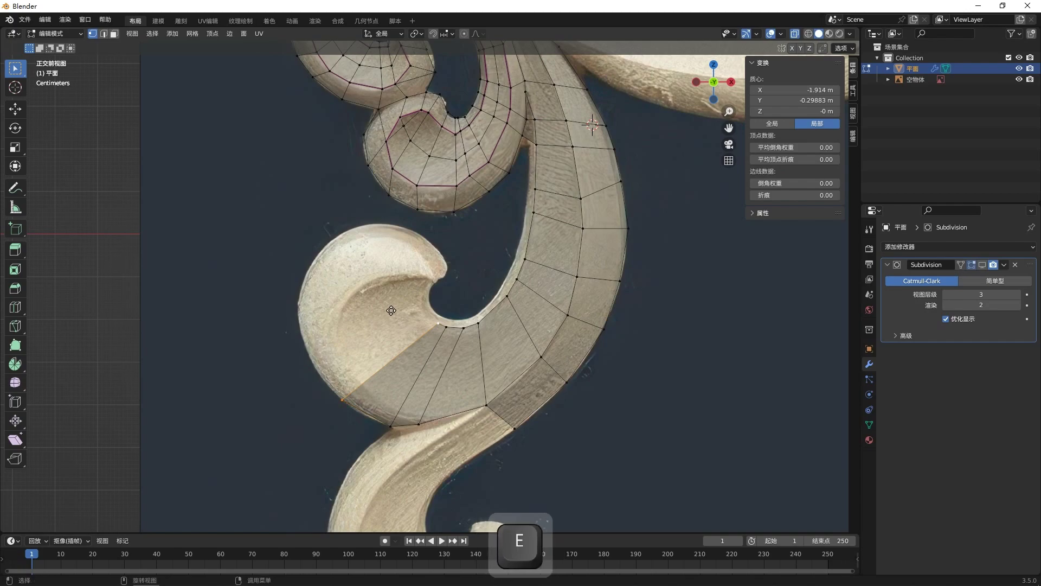
- Extrude the curl's end edge three times upward around the curl
{"action": "left_click", "coordinate": [369, 284]}
{"action": "key", "text": "e"}
{"action": "left_click", "coordinate": [342, 253]}
{"action": "key", "text": "e"}
{"action": "left_click", "coordinate": [324, 229]}
- Move the new curl rows' inner vertex onto the inner contour and two outer vertices onto the curl's outer contour
{"action": "left_click", "coordinate": [412, 296]}
{"action": "key", "text": "g"}
{"action": "left_click", "coordinate": [426, 313]}
{"action": "left_click", "coordinate": [314, 369]}
{"action": "key", "text": "g"}
{"action": "left_click", "coordinate": [307, 353]}
{"action": "left_click", "coordinate": [266, 320]}
{"action": "key", "text": "g"}
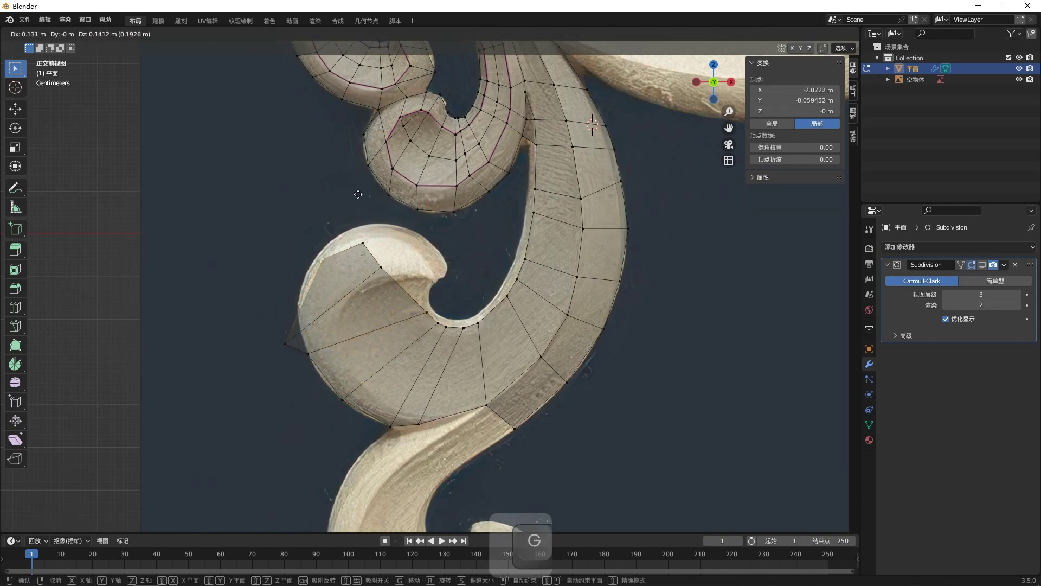
{"action": "left_click", "coordinate": [300, 270]}
- Refine the two side vertices on the curl's outer contour and move the next outer vertex along its top
{"action": "left_click", "coordinate": [309, 355]}
{"action": "key", "text": "g"}
{"action": "left_click", "coordinate": [303, 352]}
{"action": "left_click", "coordinate": [298, 280]}
{"action": "key", "text": "g"}
{"action": "left_click", "coordinate": [303, 280]}
{"action": "left_click", "coordinate": [347, 236]}
{"action": "key", "text": "g"}
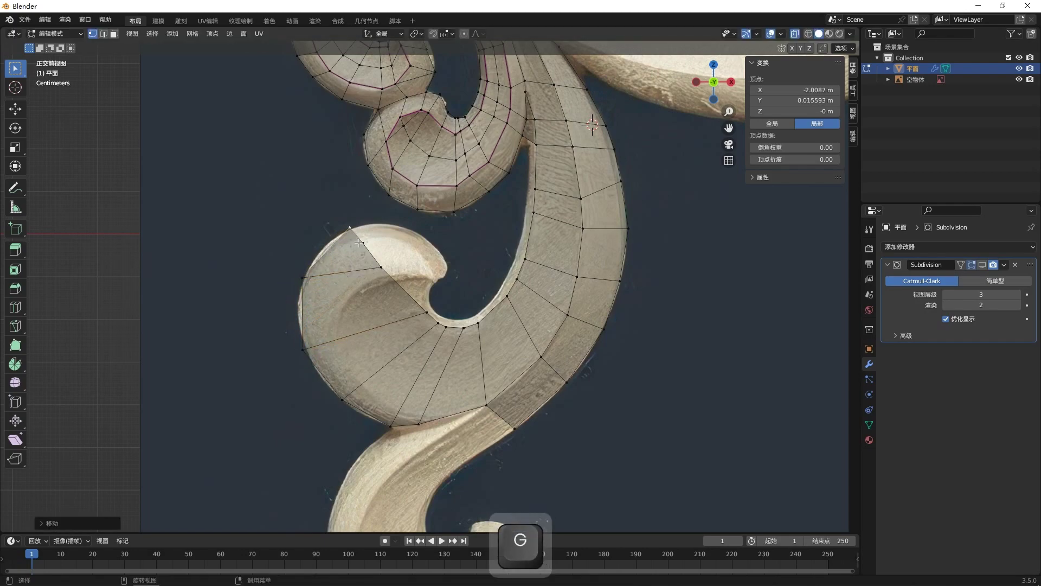
{"action": "left_click", "coordinate": [436, 231]}
- Move the end edge's inner vertex onto the curl's inner contour and pull its upper vertex back along the top
{"action": "left_click", "coordinate": [382, 267]}
{"action": "key", "text": "g"}
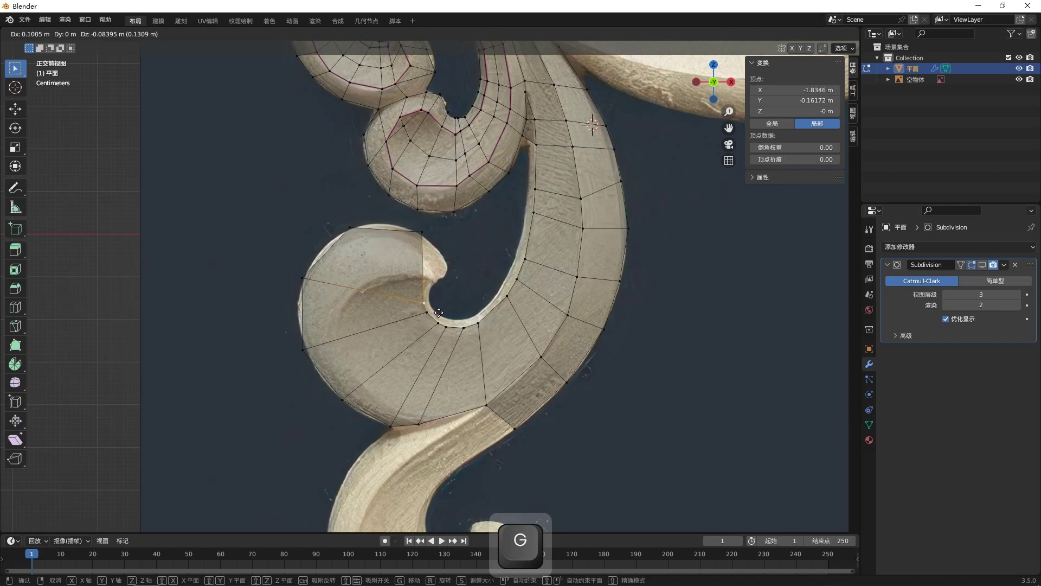
{"action": "left_click", "coordinate": [440, 313]}
{"action": "left_click", "coordinate": [424, 233]}
{"action": "key", "text": "g"}
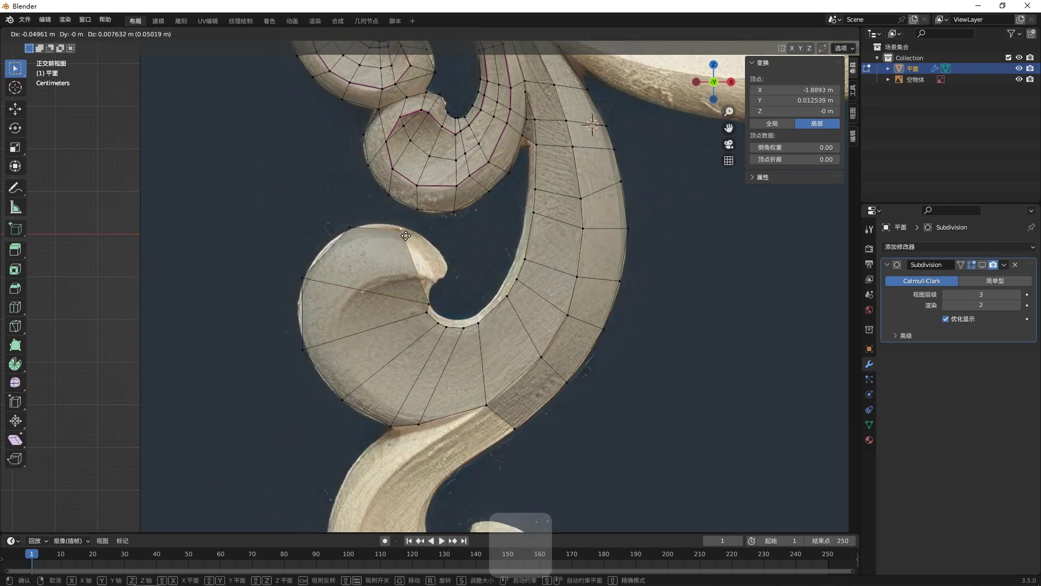
{"action": "left_click", "coordinate": [392, 231]}
- Fit the outer vertices on the curl's upper shoulder to the reference contour
{"action": "left_click", "coordinate": [348, 230]}
{"action": "key", "text": "g"}
{"action": "left_click", "coordinate": [326, 237]}
{"action": "left_click", "coordinate": [302, 279]}
{"action": "key", "text": "g"}
{"action": "left_click", "coordinate": [300, 282]}
- Extrude the curl's end edge towards the tip and place its vertices on the outer and inner contours
{"action": "left_click", "coordinate": [388, 225]}
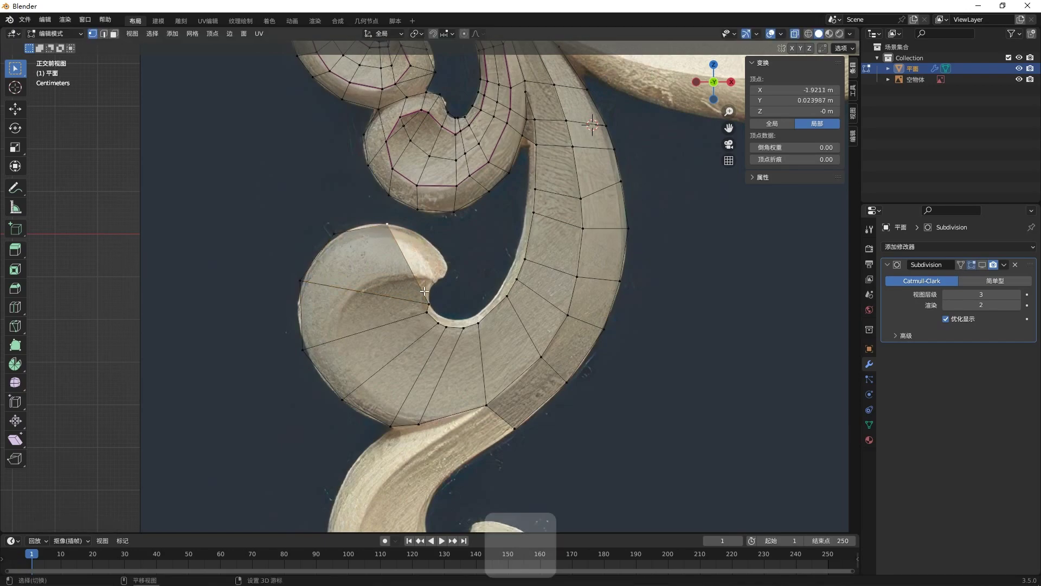
{"action": "key", "text": "e"}
{"action": "left_click", "coordinate": [481, 279]}
{"action": "left_click", "coordinate": [438, 298]}
{"action": "left_click", "coordinate": [426, 303]}
{"action": "key", "text": "g"}
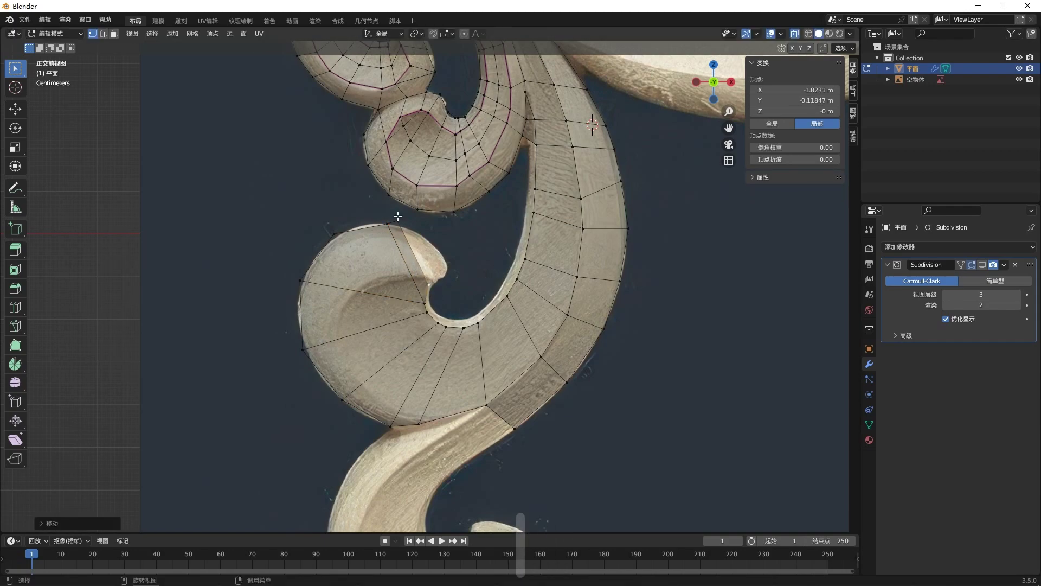
{"action": "left_click", "coordinate": [438, 251]}
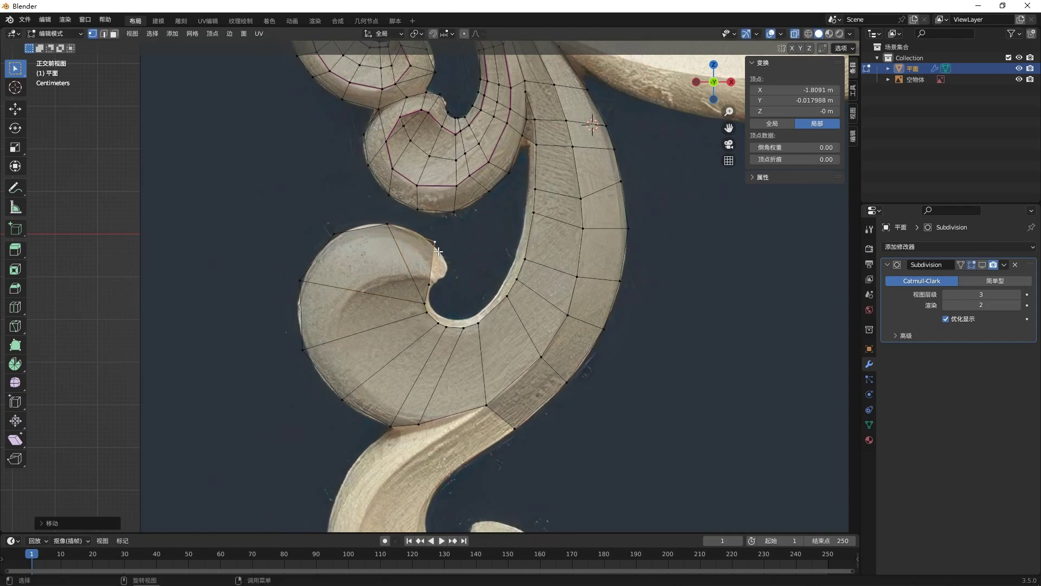
- Extrude and shrink the end edge at the curl's tip, placing its vertices around the rounded point
{"action": "left_click", "coordinate": [436, 283], "text": "shift"}
{"action": "key", "text": "e"}
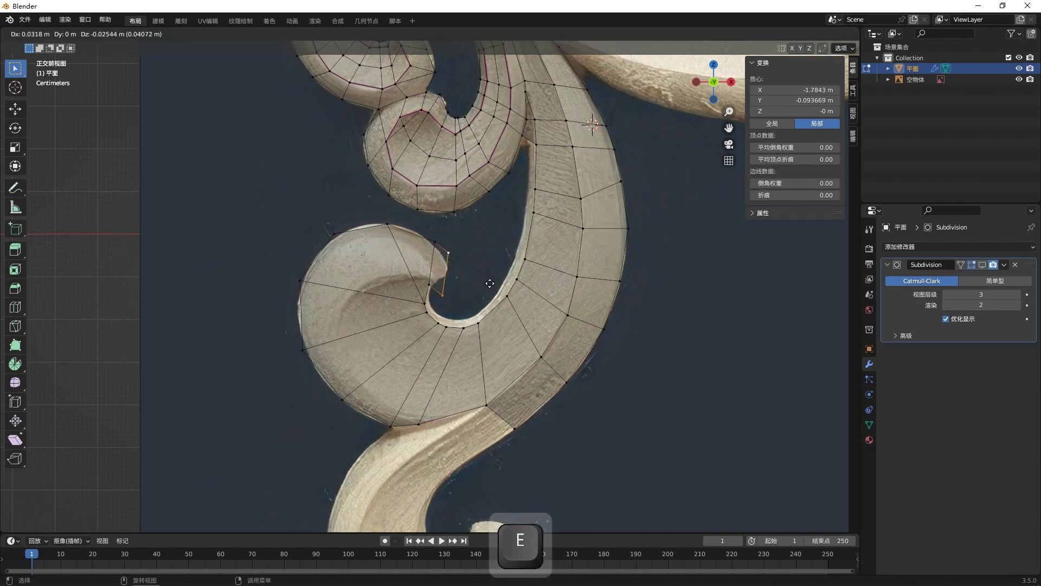
{"action": "key", "text": "s"}
{"action": "left_click", "coordinate": [467, 282]}
{"action": "left_click", "coordinate": [452, 283]}
{"action": "key", "text": "g"}
{"action": "left_click", "coordinate": [448, 277]}
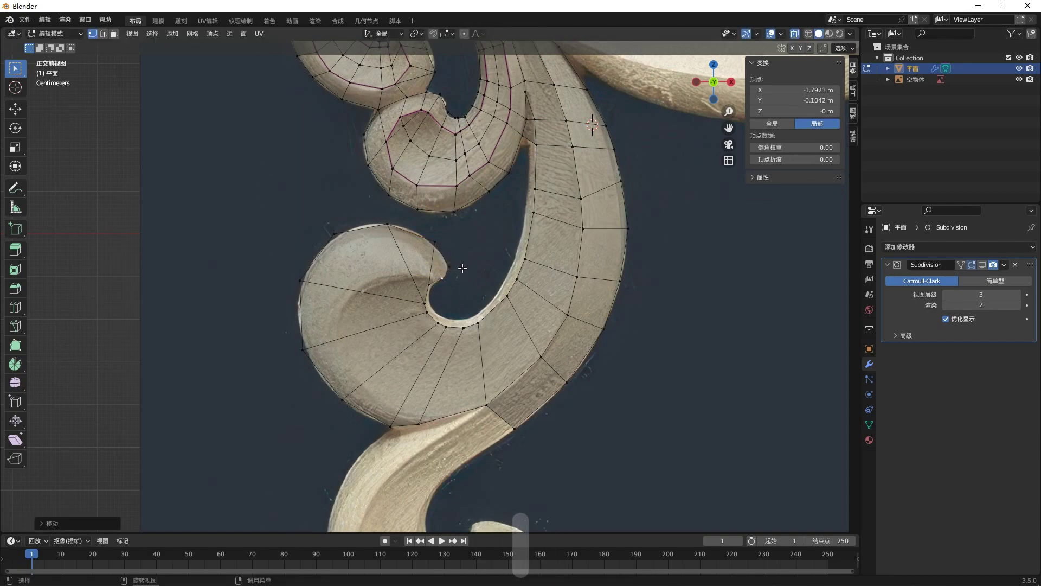
{"action": "left_click", "coordinate": [459, 266]}
- Knife-cut an edge path along the curl's inner ridge from its base to the notch under the tip
{"action": "middle_click_drag", "start_coordinate": [476, 330], "coordinate": [494, 282], "text": "shift"}
{"action": "key", "text": "k"}
{"action": "left_click", "coordinate": [481, 279]}
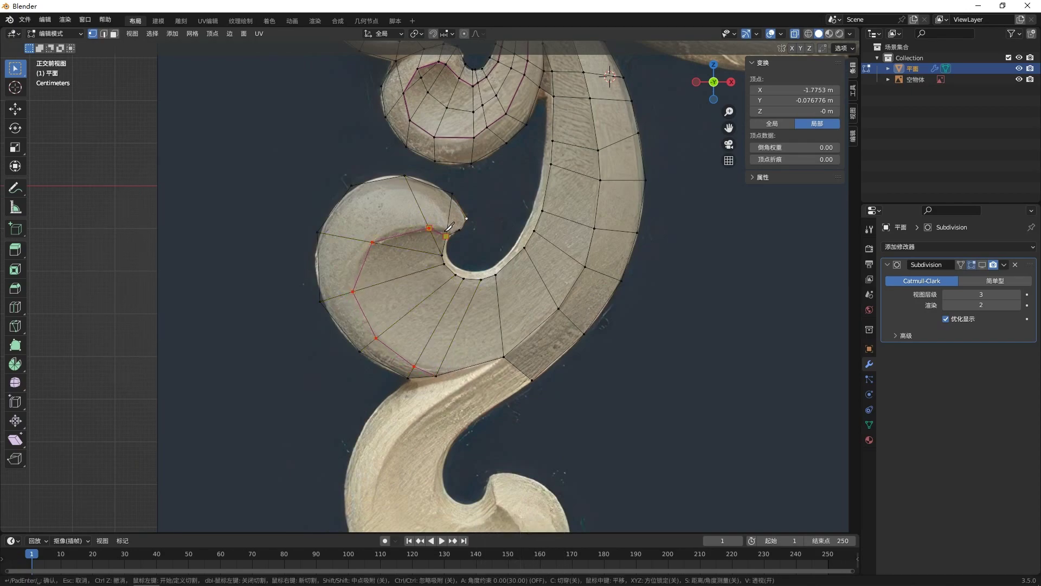
{"action": "key", "text": "Return"}
- Extrude the inner contour edges, from the curl's notch up along the leaf, into a narrow rim strip
{"action": "left_click", "coordinate": [465, 275], "text": "shift"}
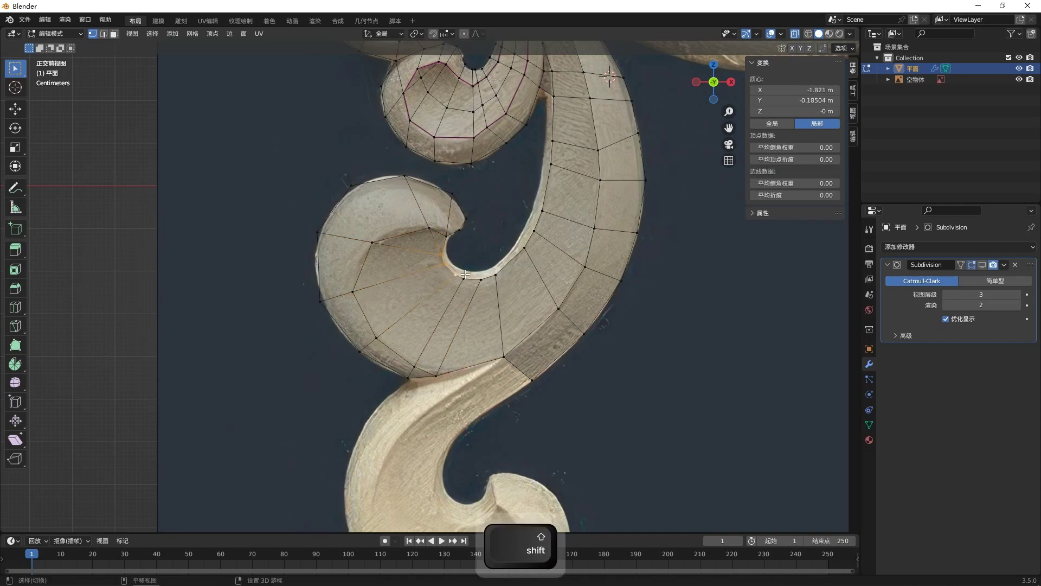
{"action": "middle_click_drag", "start_coordinate": [610, 250], "coordinate": [614, 312], "text": "shift"}
{"action": "left_click", "coordinate": [537, 293], "text": "shift"}
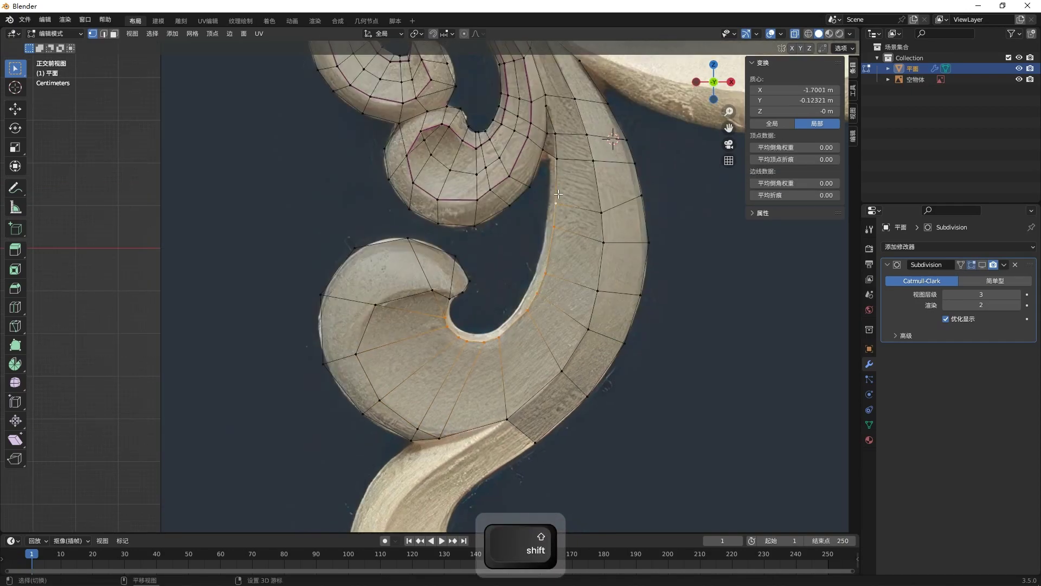
{"action": "key", "text": "e"}
{"action": "left_click", "coordinate": [543, 187]}
- Subdivide the short edge at the rim strip's upper end and merge the new vertex with its neighbour
{"action": "scroll", "coordinate": [542, 193], "scroll_direction": "up", "scroll_amount": 5}
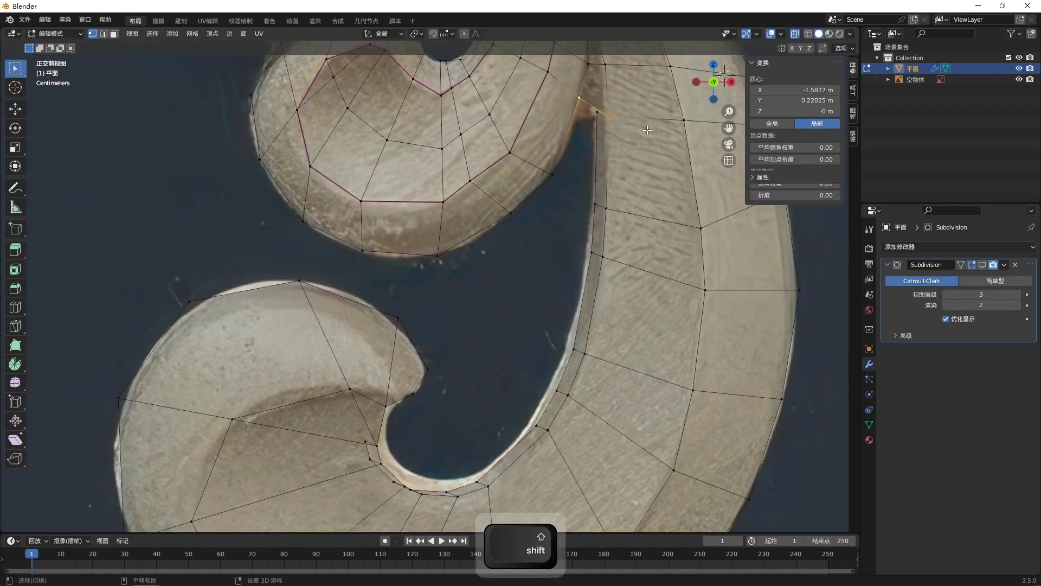
{"action": "right_click", "coordinate": [649, 121]}
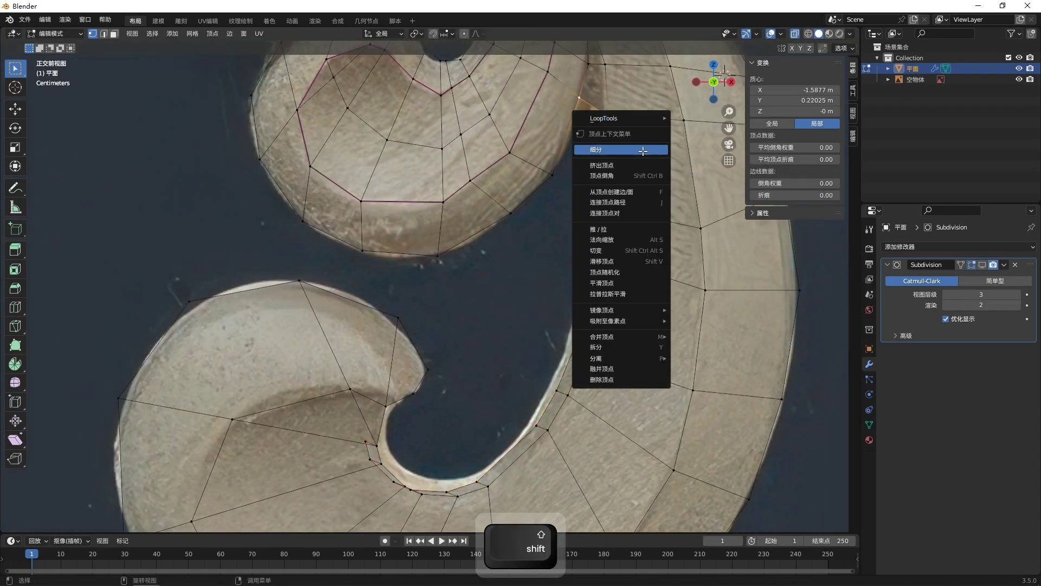
{"action": "left_click", "coordinate": [641, 150]}
{"action": "left_click", "coordinate": [593, 107]}
{"action": "left_click", "coordinate": [597, 113], "text": "shift"}
{"action": "right_click", "coordinate": [630, 156]}
{"action": "mouse_move", "coordinate": [610, 345]}
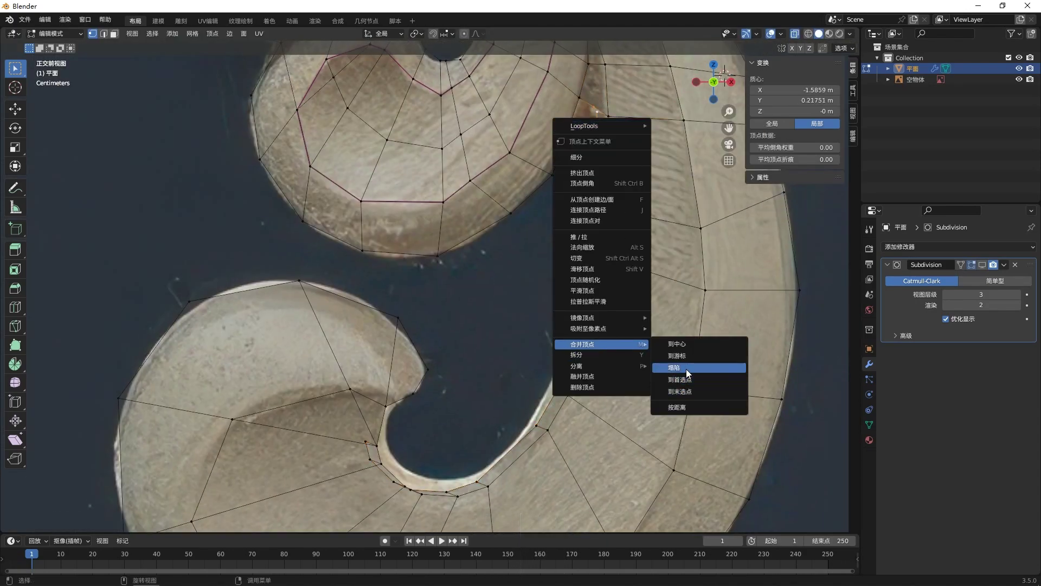
{"action": "left_click", "coordinate": [688, 379]}
- Move the rim strip's outer vertices along the leaf onto the reference's inner contour
{"action": "left_click", "coordinate": [590, 210]}
{"action": "key", "text": "g"}
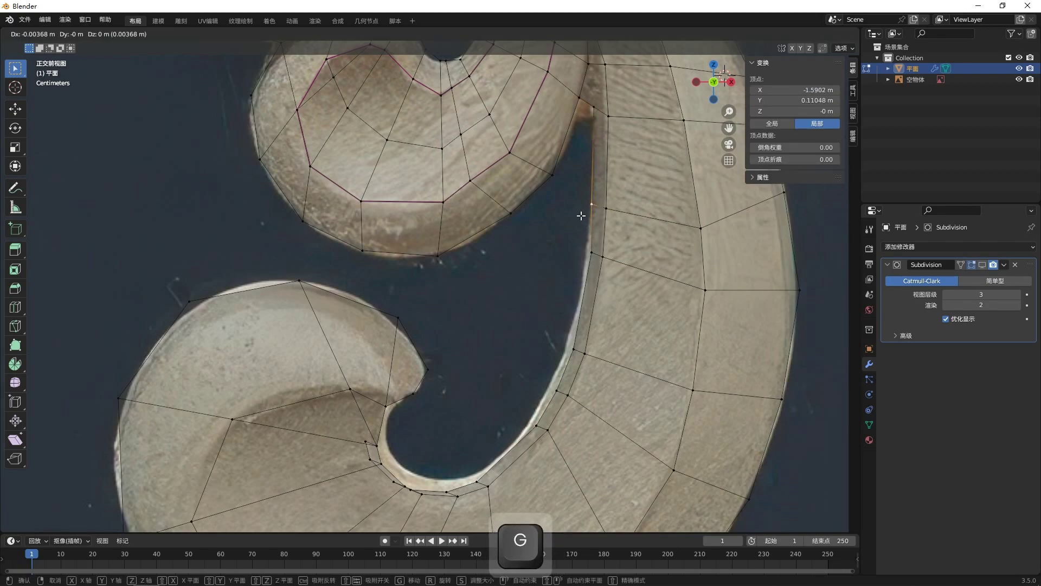
{"action": "left_click", "coordinate": [567, 344]}
{"action": "left_click", "coordinate": [557, 391]}
{"action": "key", "text": "g"}
{"action": "left_click", "coordinate": [535, 416]}
- Move the rim strip's vertices around the curl's hollow onto the reference contour
{"action": "left_click", "coordinate": [476, 481]}
{"action": "key", "text": "g"}
{"action": "left_click", "coordinate": [479, 468]}
{"action": "left_click", "coordinate": [448, 490]}
{"action": "key", "text": "g"}
{"action": "left_click", "coordinate": [459, 479]}
{"action": "left_click", "coordinate": [419, 481]}
{"action": "key", "text": "g"}
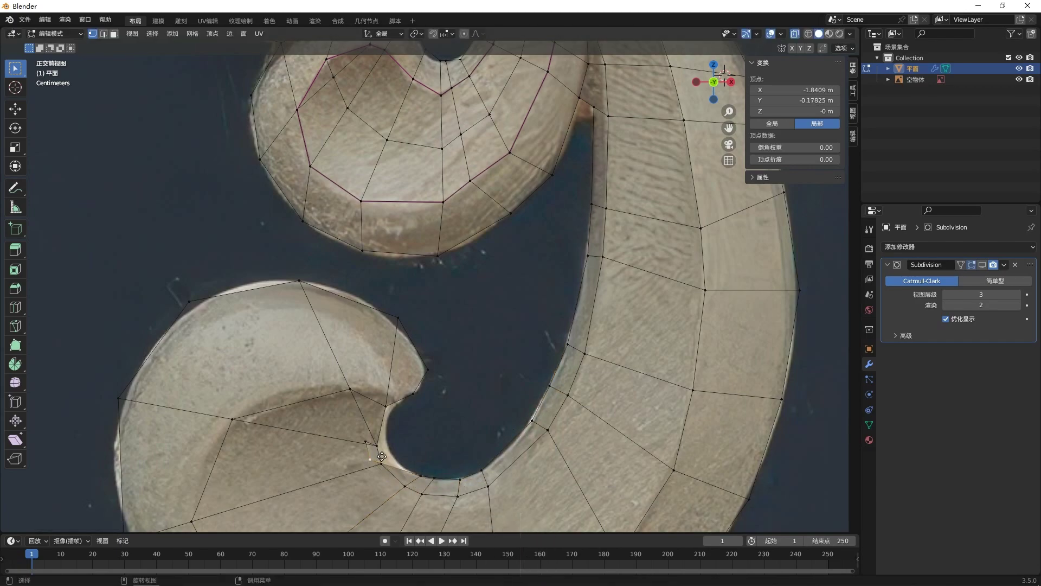
{"action": "left_click", "coordinate": [408, 459]}
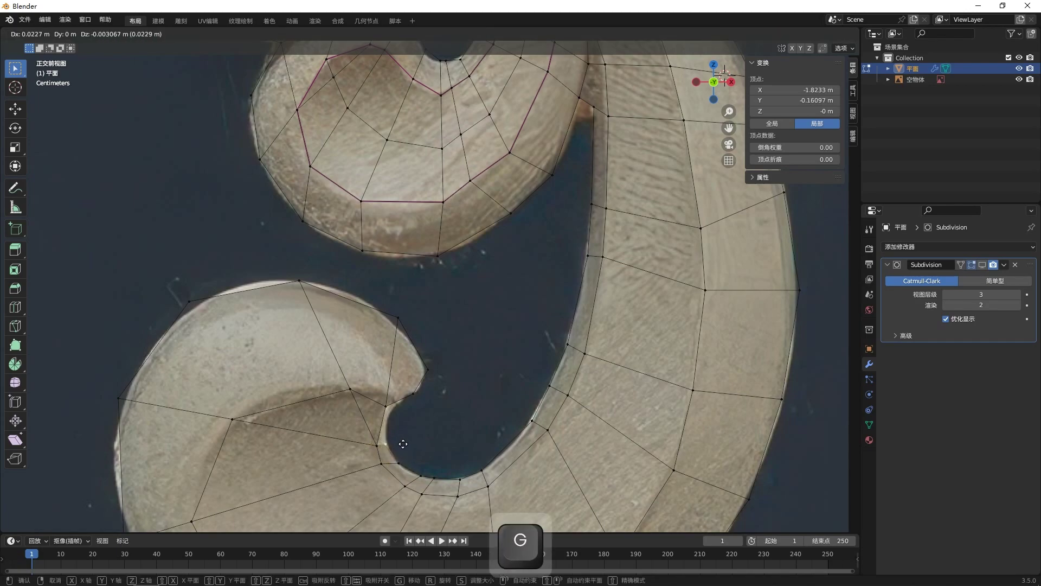
- Fill the gap at the rim strip's end next to the curl's notch with a face
{"action": "left_click", "coordinate": [382, 441], "text": "shift"}
{"action": "left_click", "coordinate": [381, 440], "text": "shift"}
{"action": "key", "text": "f"}
{"action": "left_click", "coordinate": [424, 420]}
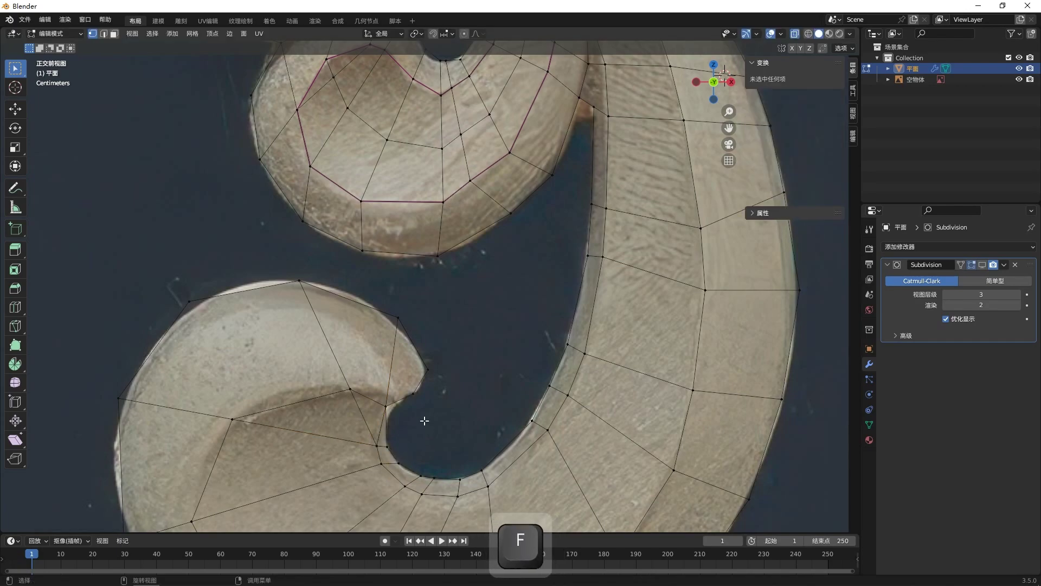
- Add a centred loop cut along the wide strip of the leaf and curl
{"action": "scroll", "coordinate": [424, 419], "scroll_direction": "down", "scroll_amount": 2}
{"action": "key", "text": "ctrl+r"}
{"action": "left_click", "coordinate": [540, 428]}
{"action": "right_click", "coordinate": [541, 428]}
- Knife-cut from the new loop's upper end along the leaf to its top tip
{"action": "middle_click_drag", "start_coordinate": [477, 265], "coordinate": [417, 376], "text": "shift"}
{"action": "middle_click_drag", "start_coordinate": [533, 178], "coordinate": [541, 255], "text": "shift"}
{"action": "left_click", "coordinate": [636, 325]}
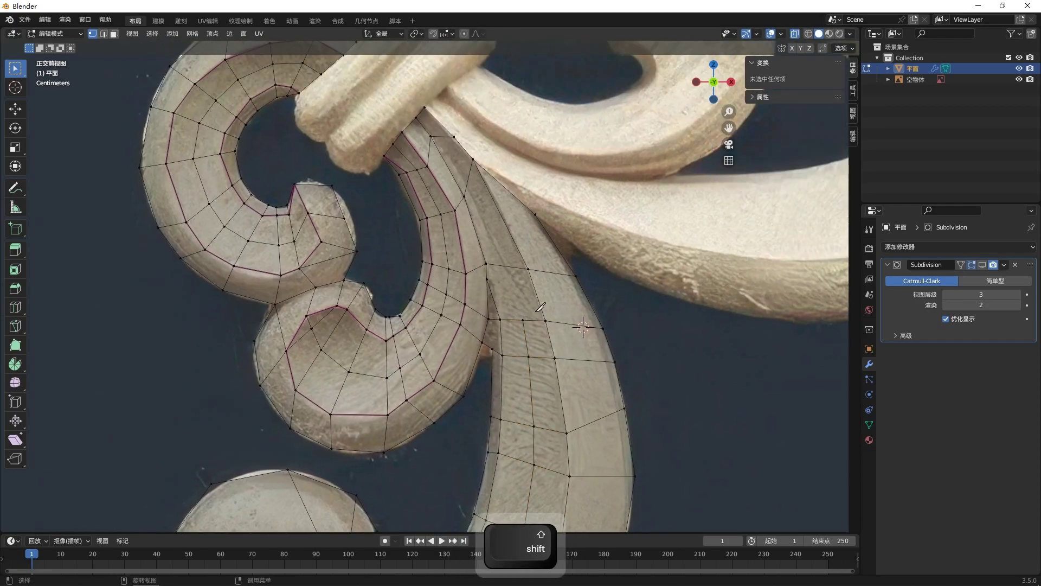
{"action": "key", "text": "k"}
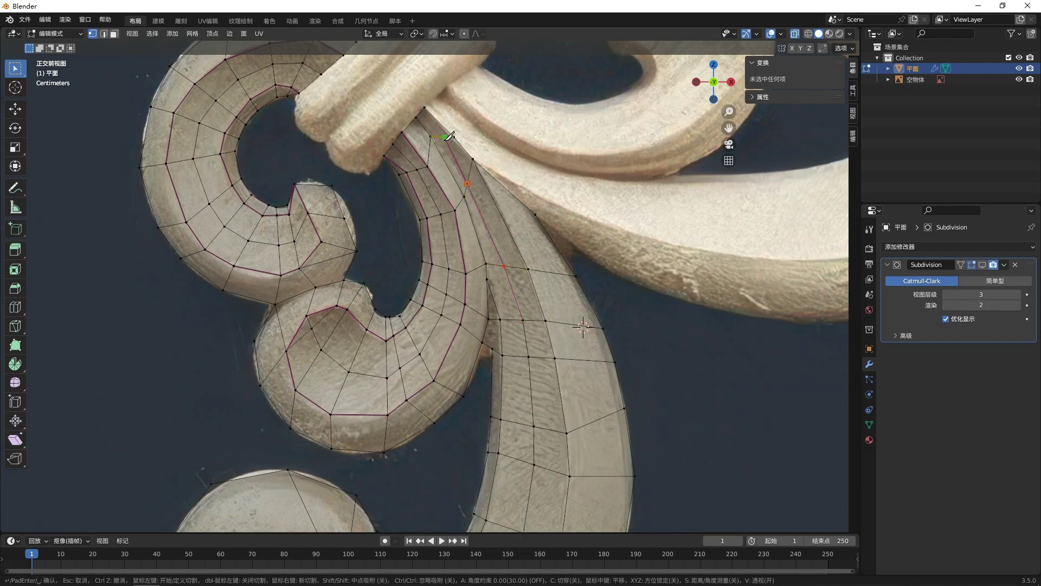
{"action": "left_click", "coordinate": [420, 112]}
{"action": "key", "text": "space"}
{"action": "left_click", "coordinate": [667, 325]}
- Knife-cut from the new loop's lower end to the notch of the curl
{"action": "middle_click_drag", "start_coordinate": [667, 326], "coordinate": [687, 181], "text": "shift"}
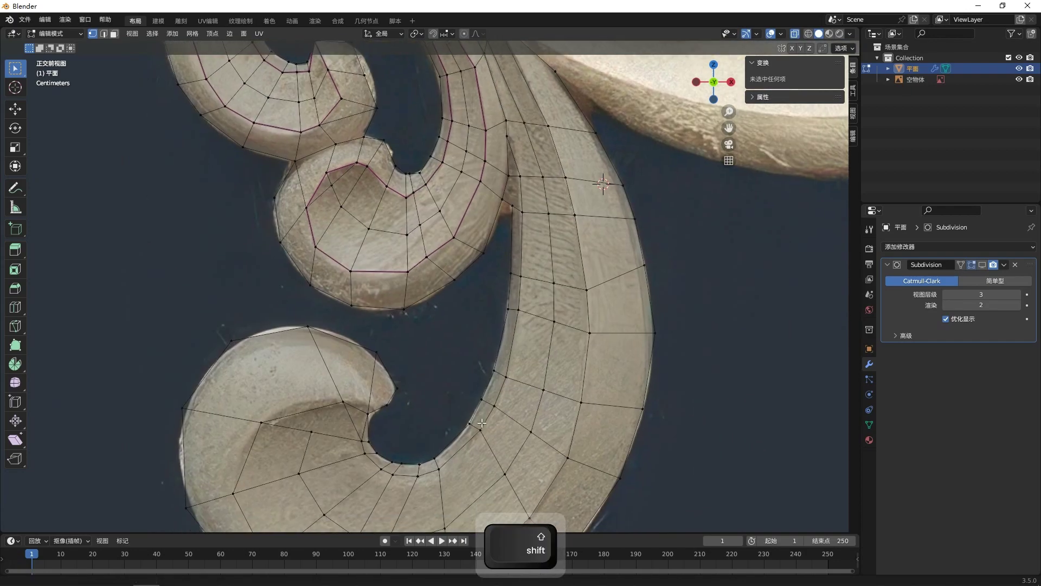
{"action": "key", "text": "k"}
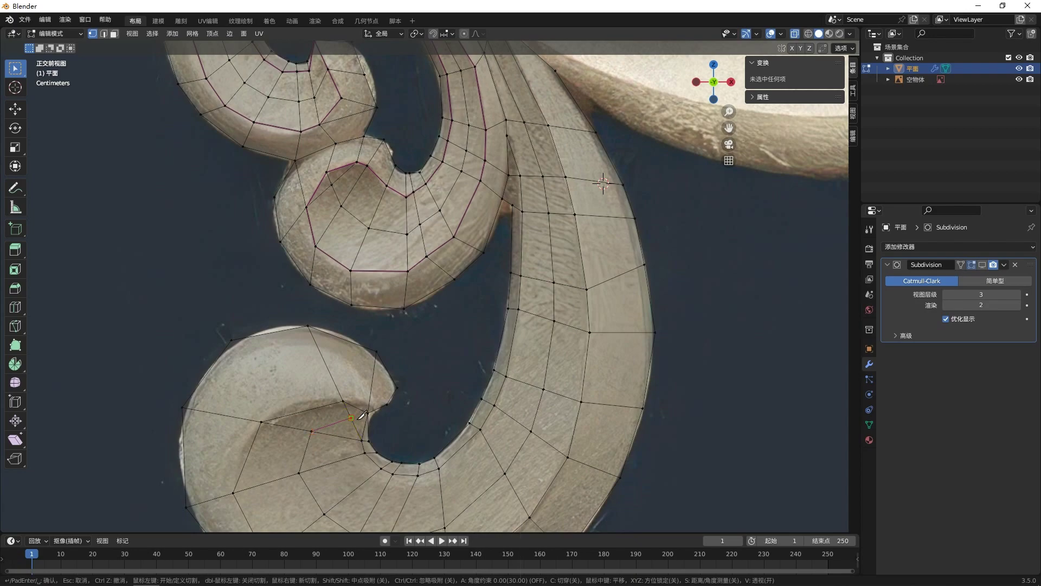
{"action": "left_click", "coordinate": [369, 425]}
{"action": "key", "text": "space"}
{"action": "left_click", "coordinate": [434, 455]}
{"action": "middle_click_drag", "start_coordinate": [433, 455], "coordinate": [430, 426]}
{"action": "key", "text": "KP_1"}
- Select the ridge edge loop running through the leaf and curl, and shift it along the Y axis
{"action": "middle_click_drag", "start_coordinate": [492, 522], "coordinate": [490, 417], "text": "shift"}
{"action": "left_click", "coordinate": [449, 428], "text": "alt"}
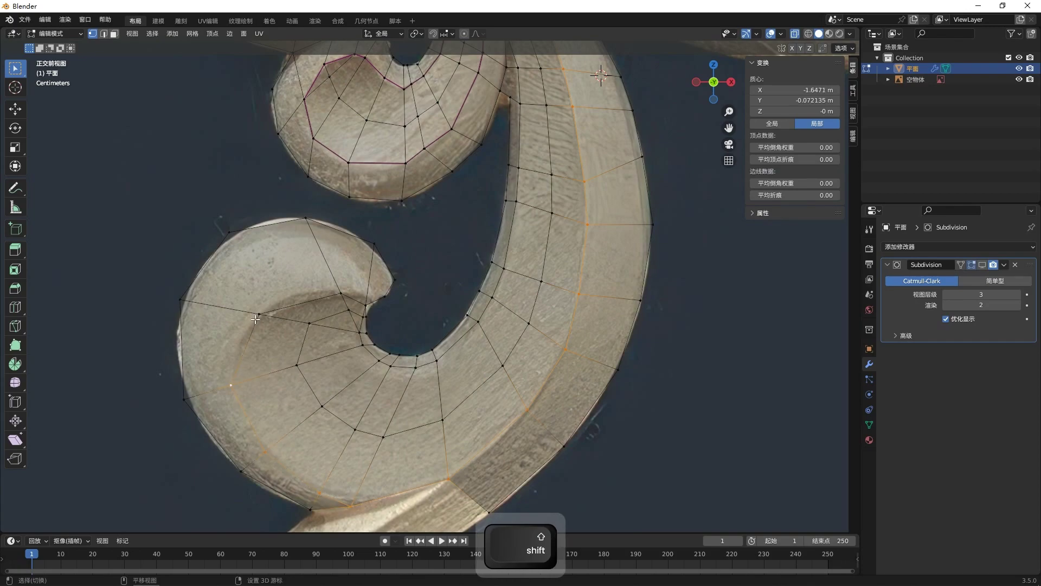
{"action": "scroll", "coordinate": [412, 320], "scroll_direction": "down", "scroll_amount": 2}
{"action": "middle_click_drag", "start_coordinate": [537, 412], "coordinate": [552, 339]}
{"action": "key", "text": "g"}
{"action": "key", "text": "y"}
{"action": "left_click", "coordinate": [555, 333]}
{"action": "key", "text": "KP_1"}
- Select the middle edge loop of the leaf and curl, and shift it along the Y axis
{"action": "left_click", "coordinate": [433, 260]}
{"action": "left_click", "coordinate": [373, 303]}
{"action": "left_click", "coordinate": [347, 353], "text": "alt"}
{"action": "middle_click_drag", "start_coordinate": [560, 353], "coordinate": [565, 266]}
{"action": "key", "text": "g"}
{"action": "key", "text": "y"}
{"action": "left_click", "coordinate": [569, 265]}
{"action": "left_click", "coordinate": [569, 266]}
{"action": "key", "text": "KP_1"}
- Raise the edge loop beside the inner rim about 0.02 m along the Y axis
{"action": "left_click", "coordinate": [471, 296], "text": "alt"}
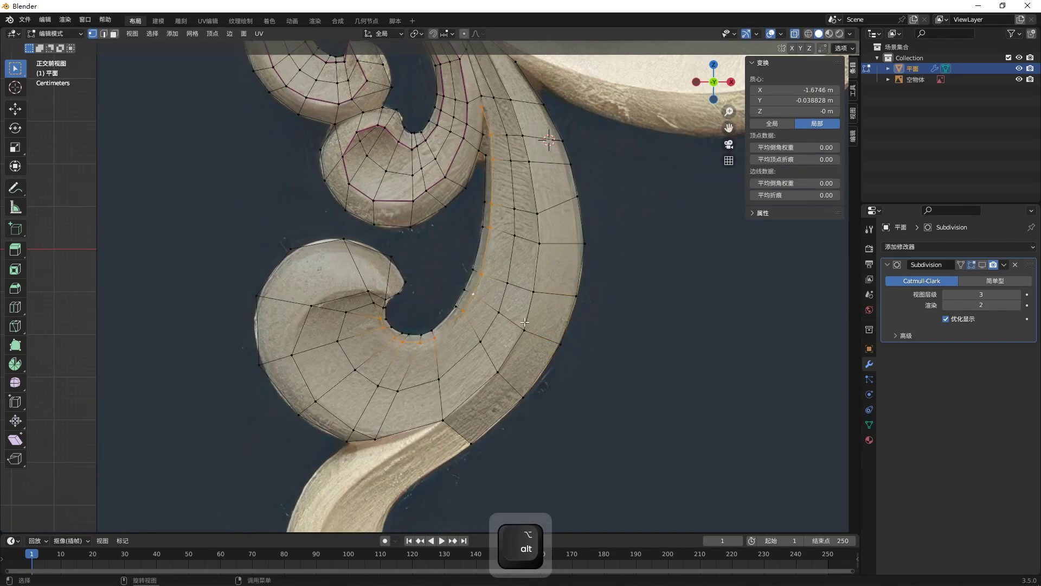
{"action": "scroll", "coordinate": [390, 344], "scroll_direction": "down", "scroll_amount": 1}
{"action": "scroll", "coordinate": [391, 343], "scroll_direction": "up", "scroll_amount": 8}
{"action": "middle_click_drag", "start_coordinate": [437, 177], "coordinate": [343, 298], "text": "shift"}
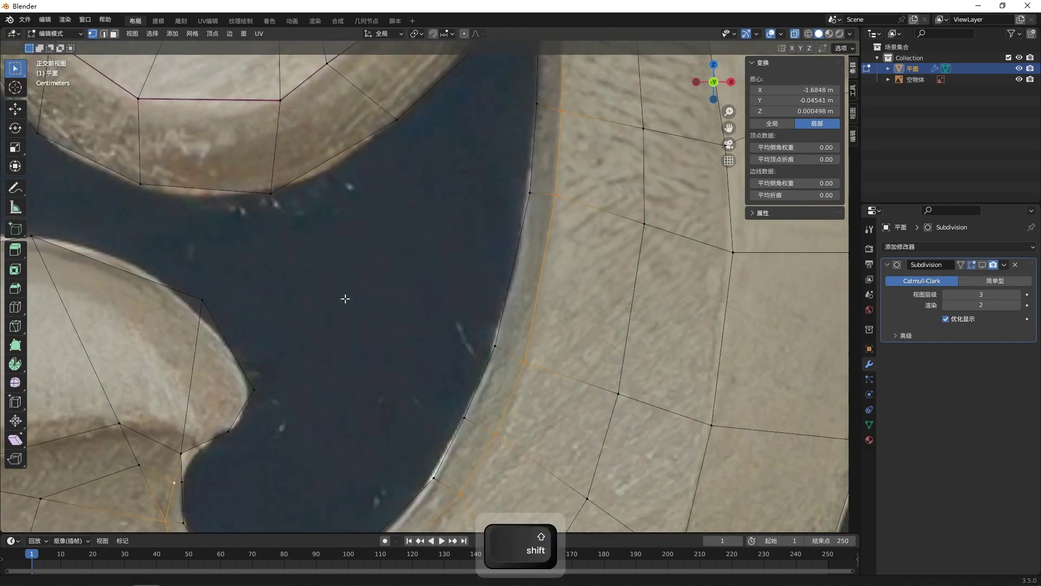
{"action": "middle_click_drag", "start_coordinate": [481, 64], "coordinate": [354, 366], "text": "shift"}
{"action": "scroll", "coordinate": [569, 228], "scroll_direction": "down", "scroll_amount": 3}
{"action": "middle_click_drag", "start_coordinate": [569, 228], "coordinate": [586, 311]}
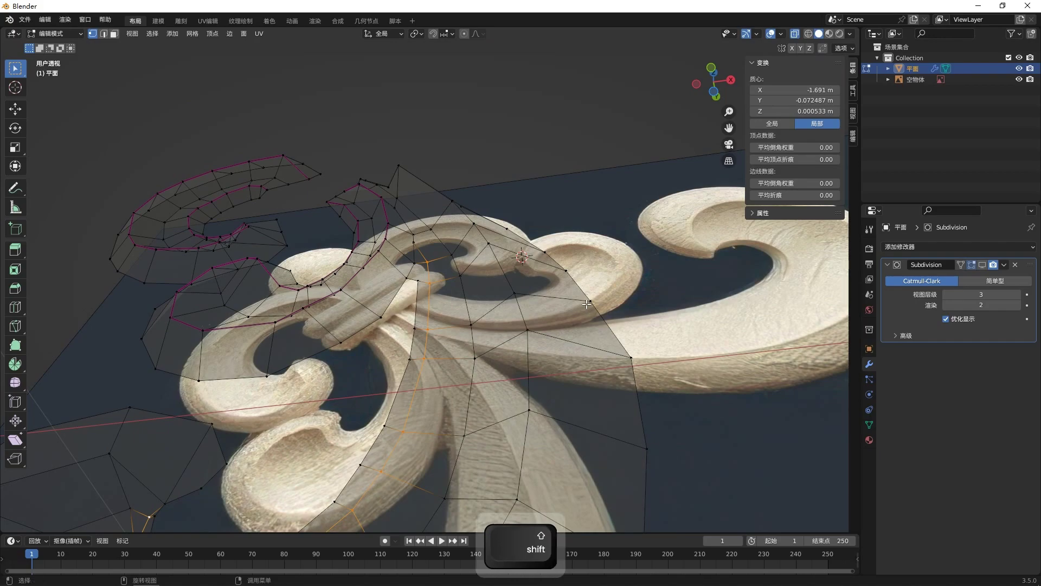
{"action": "key", "text": "g"}
{"action": "key", "text": "y"}
{"action": "left_click", "coordinate": [590, 288]}
- Preview the smoothed ornament in object mode with the Subdivision modifier shown, and return to see-through mesh editing without it
{"action": "middle_click_drag", "start_coordinate": [662, 303], "coordinate": [662, 333], "text": "alt"}
{"action": "key", "text": "alt+z"}
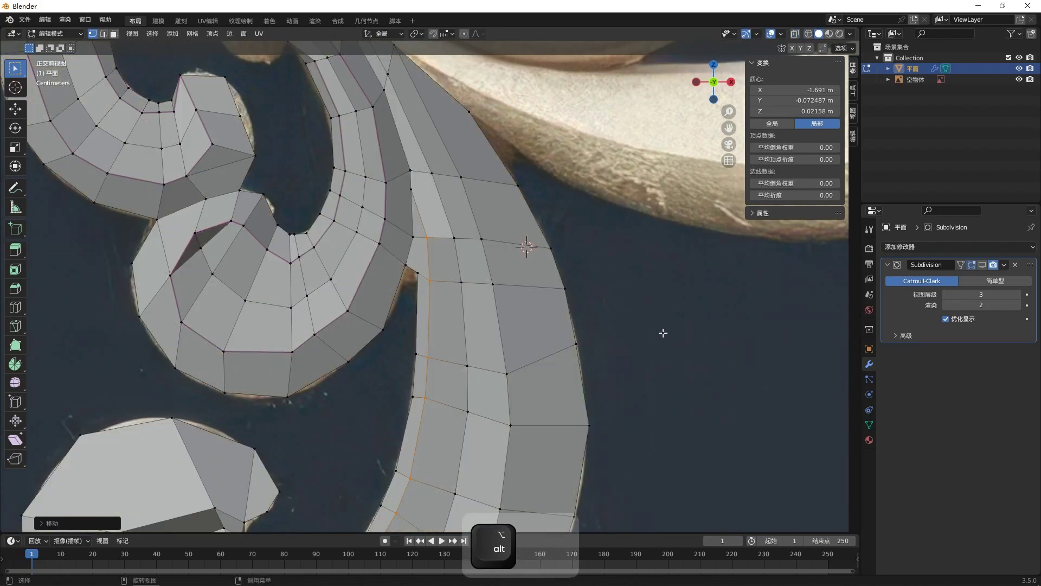
{"action": "key", "text": "Tab"}
{"action": "left_click", "coordinate": [982, 265]}
{"action": "scroll", "coordinate": [547, 400], "scroll_direction": "down", "scroll_amount": 4}
{"action": "middle_click_drag", "start_coordinate": [547, 400], "coordinate": [757, 348], "text": "shift"}
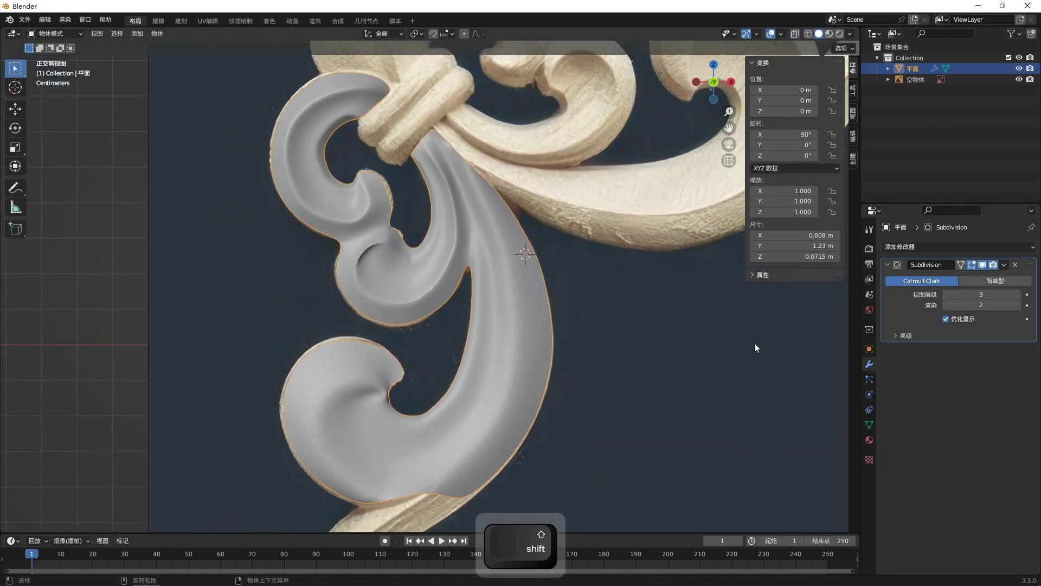
{"action": "left_click", "coordinate": [982, 265]}
{"action": "key", "text": "Tab"}
{"action": "key", "text": "alt+z"}
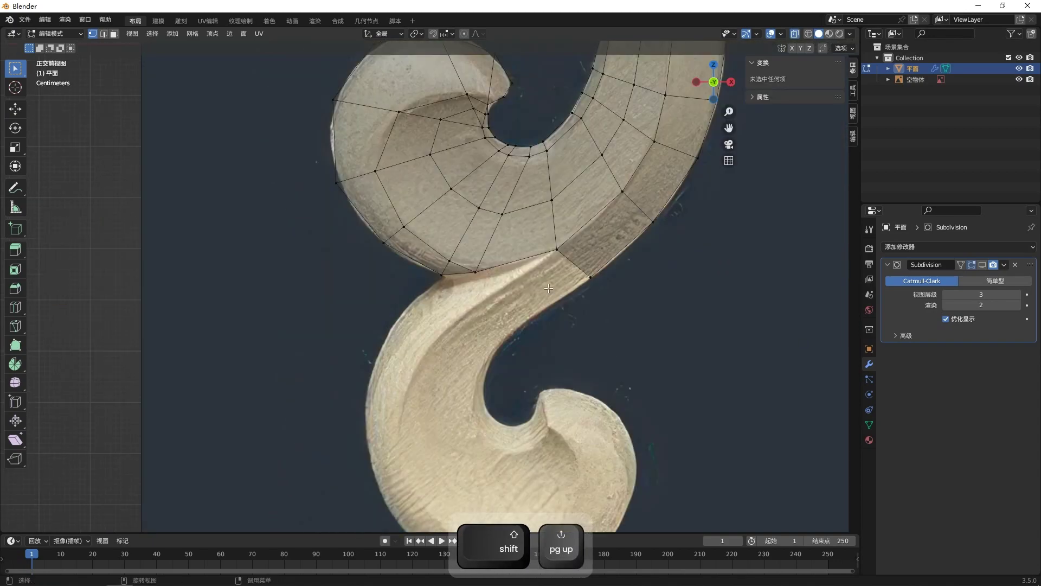
- Extrude the three-vertex edge under the curl's base down towards the lower scroll's stem
{"action": "left_click", "coordinate": [557, 250]}
{"action": "left_click", "coordinate": [477, 273], "text": "shift"}
{"action": "left_click", "coordinate": [441, 275], "text": "shift"}
{"action": "key", "text": "e"}
{"action": "left_click", "coordinate": [514, 352]}
- Merge the extrusion's end vertex with the leaf's adjacent outer-edge vertex
{"action": "left_click", "coordinate": [581, 291]}
{"action": "left_click", "coordinate": [591, 279], "text": "shift"}
{"action": "right_click", "coordinate": [654, 330]}
{"action": "mouse_move", "coordinate": [650, 512]}
{"action": "left_click", "coordinate": [727, 513]}
- Move the extrusion's two remaining new vertices onto the inner contour of the lower scroll's stem
{"action": "key", "text": "g"}
{"action": "left_click", "coordinate": [535, 346]}
{"action": "left_click", "coordinate": [461, 316]}
{"action": "key", "text": "g"}
{"action": "left_click", "coordinate": [439, 348]}
- Extrude the stem's end edge downward into the lower scroll
{"action": "left_click", "coordinate": [438, 280]}
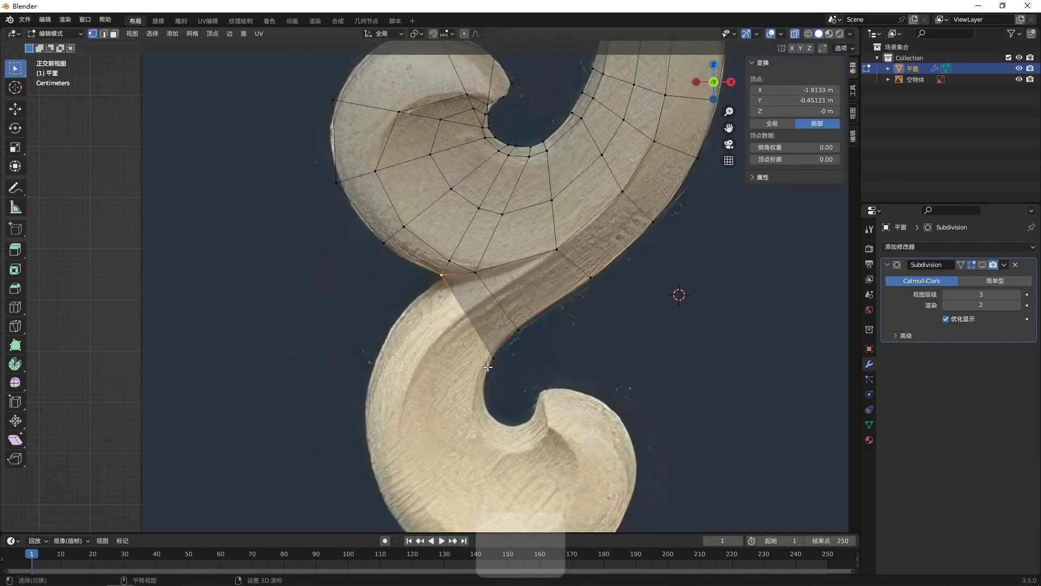
{"action": "left_click", "coordinate": [488, 366], "text": "shift"}
{"action": "key", "text": "e"}
{"action": "left_click", "coordinate": [474, 420]}
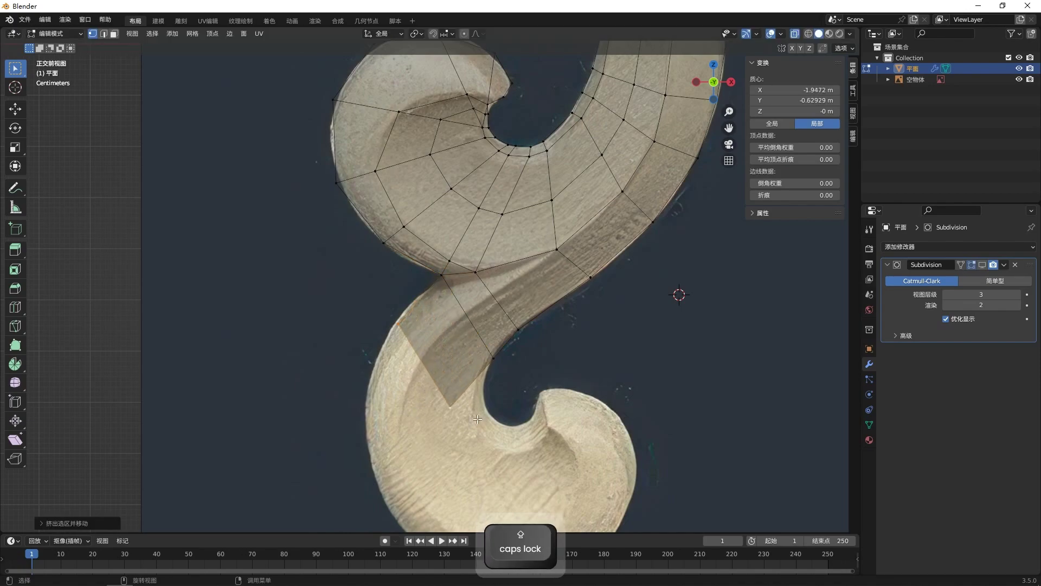
- Rotate and move the stem's new end edge across the stem, with its outer vertex on the lower scroll's outer contour
{"action": "key", "text": "r"}
{"action": "left_click", "coordinate": [616, 307]}
{"action": "key", "text": "g"}
{"action": "left_click", "coordinate": [630, 300]}
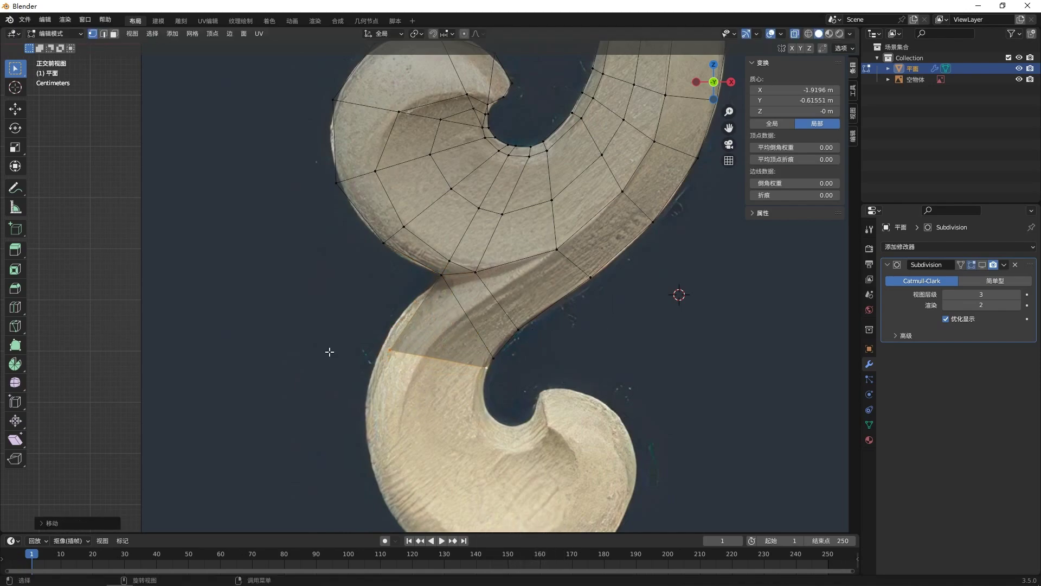
{"action": "left_click", "coordinate": [390, 350]}
{"action": "key", "text": "g"}
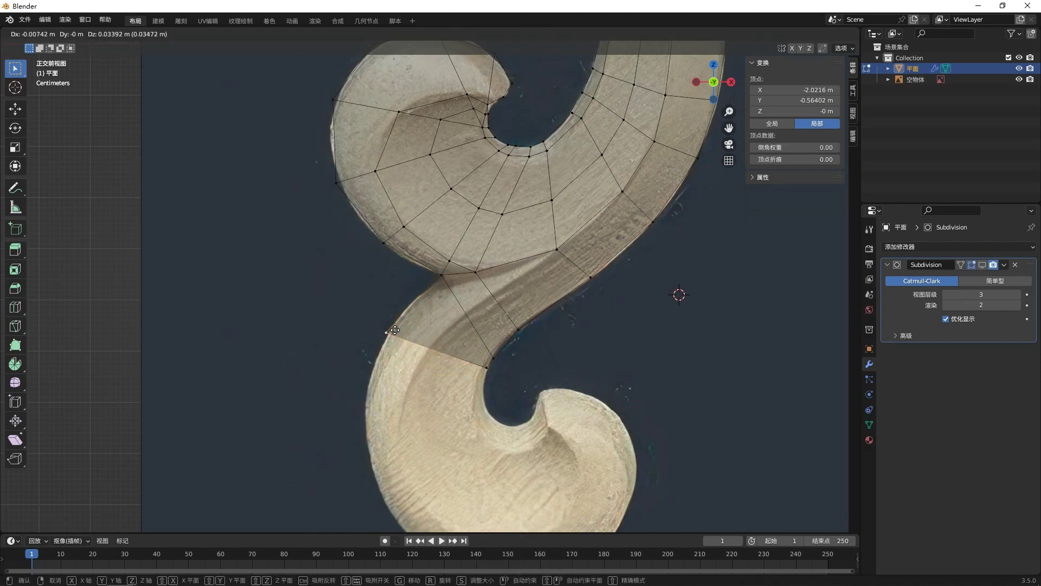
{"action": "left_click", "coordinate": [392, 331]}
- Extrude the stem's end edge several more times down into the lower scroll
{"action": "left_click", "coordinate": [487, 367], "text": "shift"}
{"action": "key", "text": "e"}
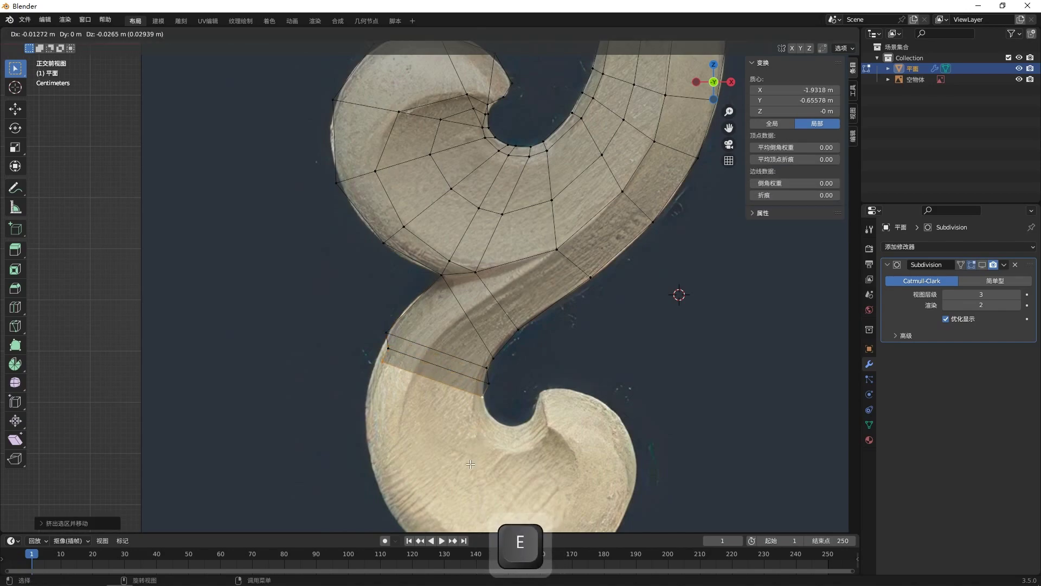
{"action": "left_click", "coordinate": [470, 464]}
{"action": "left_click", "coordinate": [455, 517]}
- Move the extrusions' outer vertices down along the outer contour of the lower scroll
{"action": "left_click_drag", "start_coordinate": [448, 387], "coordinate": [521, 424]}
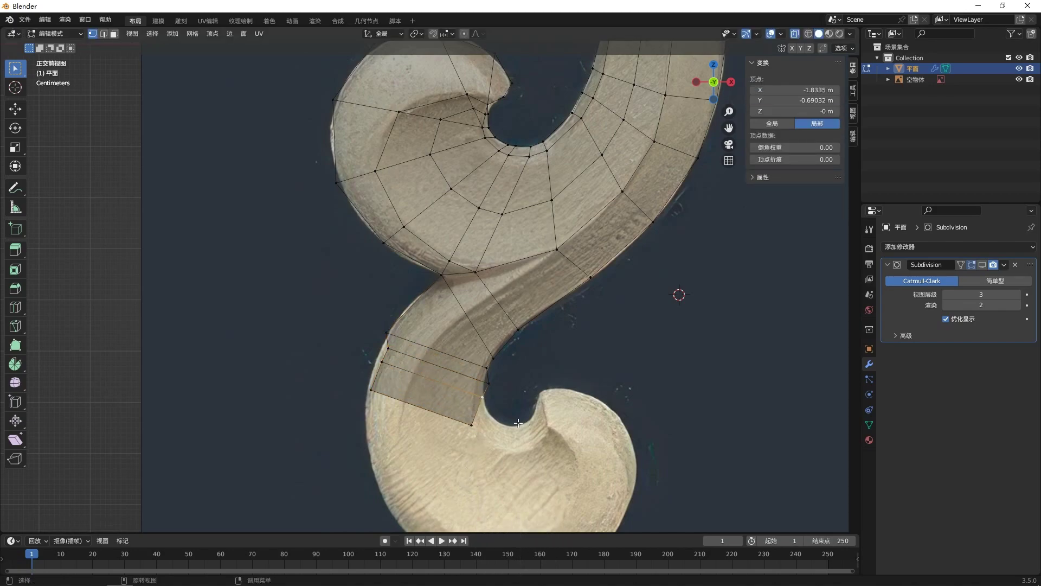
{"action": "left_click", "coordinate": [371, 390]}
{"action": "key", "text": "g"}
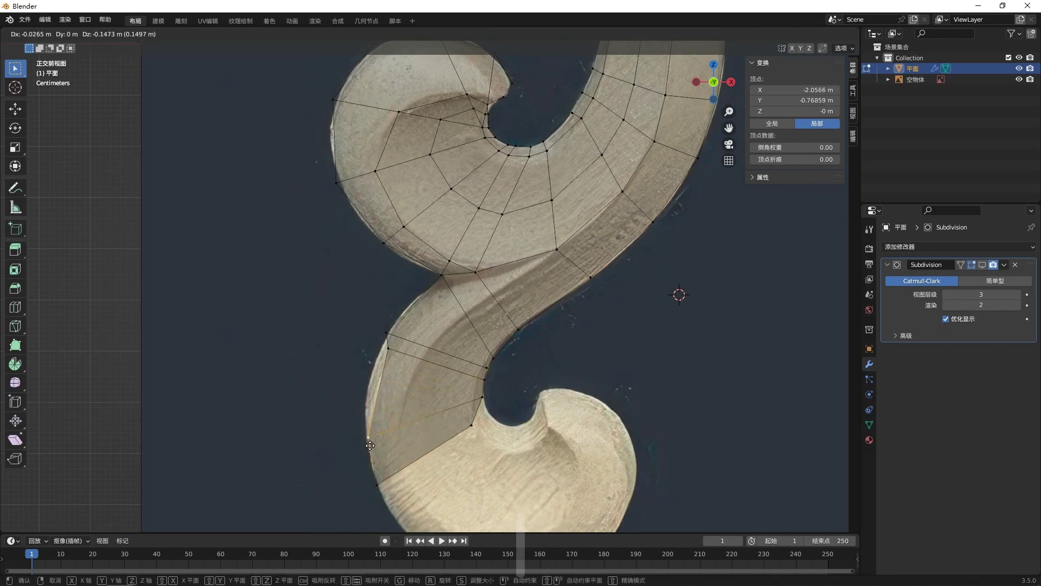
{"action": "left_click", "coordinate": [368, 439]}
{"action": "middle_click_drag", "start_coordinate": [379, 487], "coordinate": [335, 356], "text": "shift"}
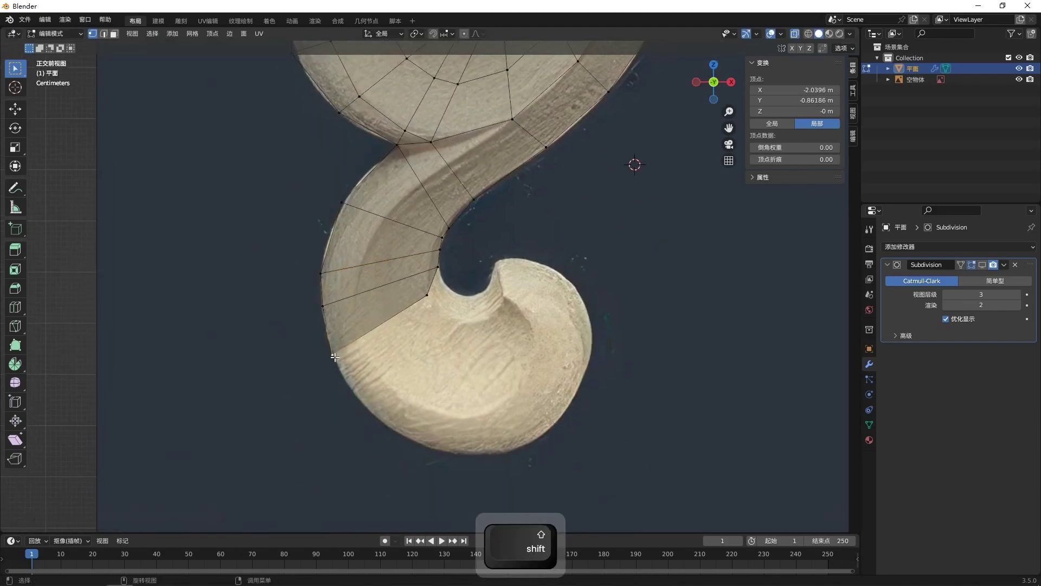
{"action": "key", "text": "g"}
{"action": "left_click", "coordinate": [384, 458]}
{"action": "left_click", "coordinate": [322, 316]}
{"action": "key", "text": "g"}
{"action": "left_click", "coordinate": [330, 358]}
- Fit the last extrusion's inner vertices to the inner contour of the lower scroll
{"action": "left_click", "coordinate": [441, 265]}
{"action": "key", "text": "g"}
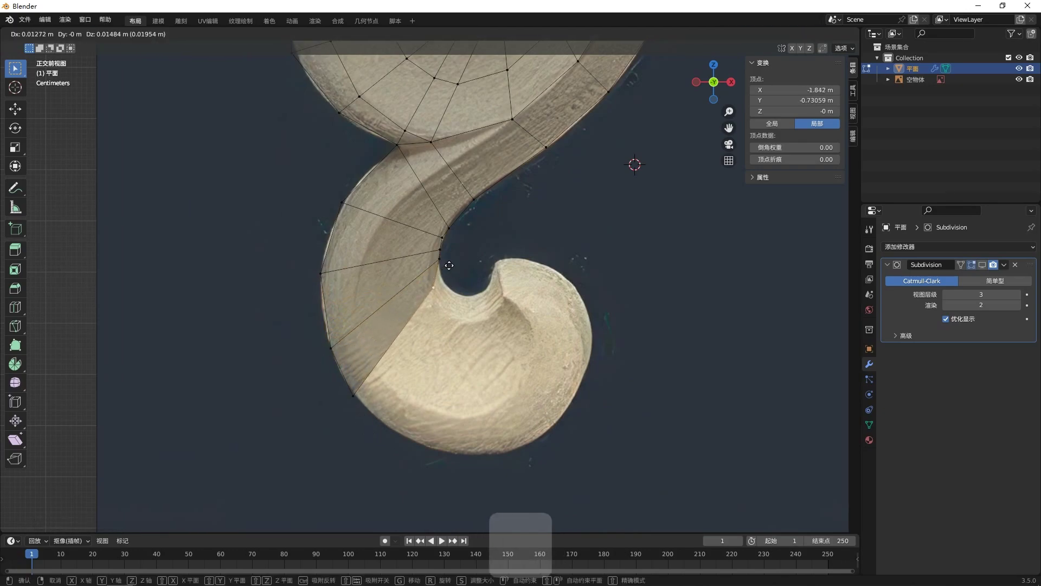
{"action": "left_click", "coordinate": [453, 261]}
- Extrude the lower scroll's end edge three times across the bottom of the curl
{"action": "middle_click_drag", "start_coordinate": [416, 281], "coordinate": [374, 245], "text": "shift"}
{"action": "left_click", "coordinate": [312, 357], "text": "shift"}
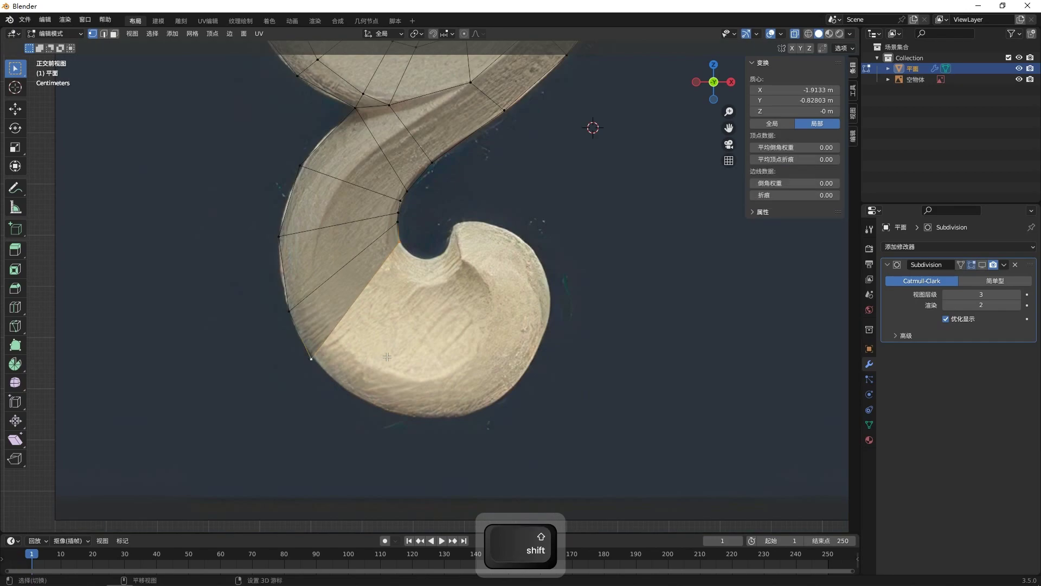
{"action": "key", "text": "e"}
{"action": "left_click", "coordinate": [465, 405]}
{"action": "key", "text": "e"}
{"action": "left_click", "coordinate": [516, 418]}
{"action": "key", "text": "e"}
{"action": "left_click", "coordinate": [560, 435]}
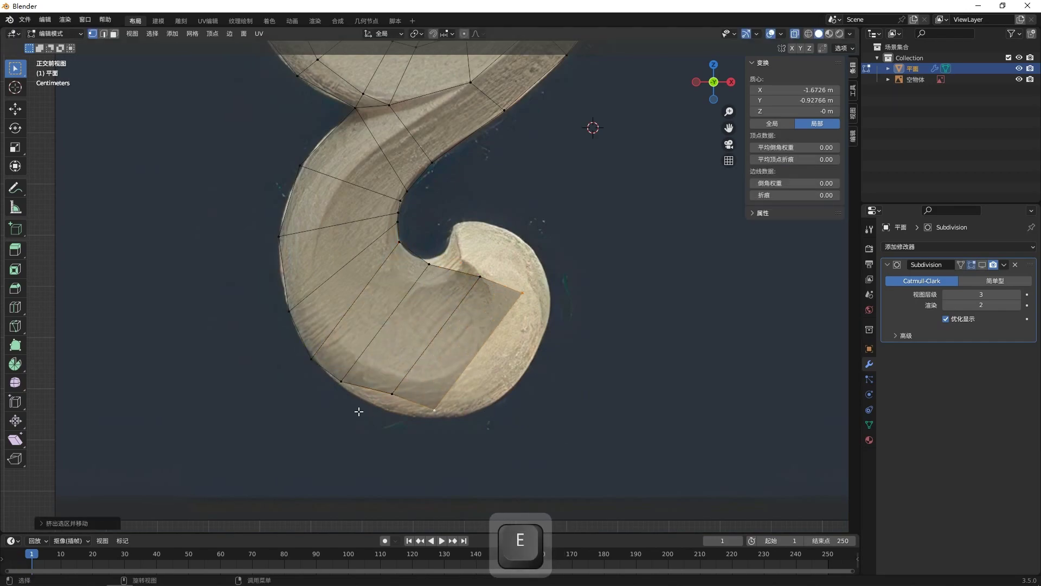
- Move the vertices of the first two new edges onto the curl's outer and inner contours
{"action": "left_click", "coordinate": [348, 396]}
{"action": "key", "text": "g"}
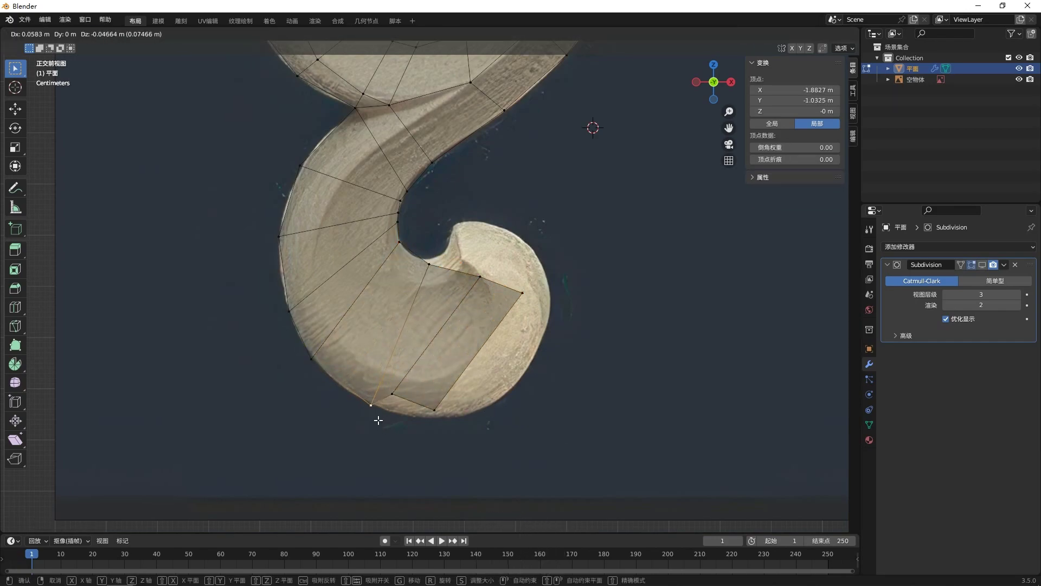
{"action": "left_click", "coordinate": [396, 409]}
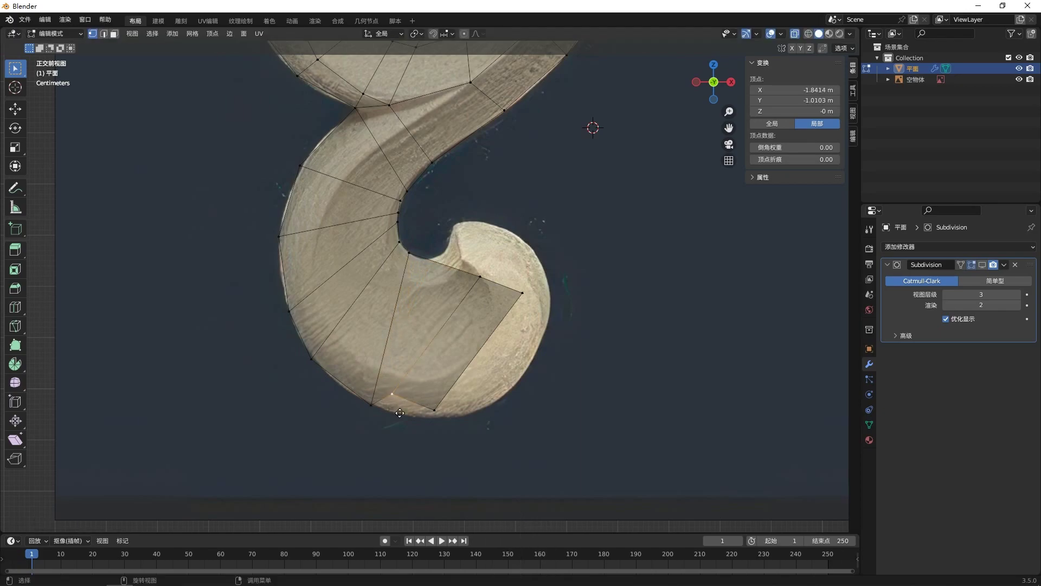
{"action": "key", "text": "g"}
{"action": "left_click", "coordinate": [450, 430]}
{"action": "left_click", "coordinate": [479, 277]}
{"action": "key", "text": "g"}
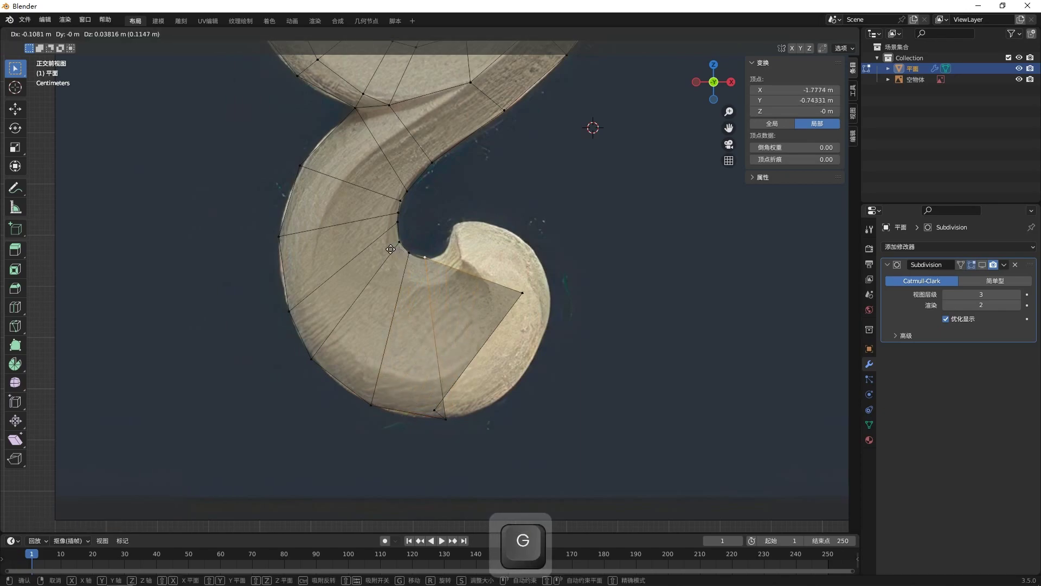
{"action": "left_click", "coordinate": [384, 250]}
- Fit the third new edge to the curl's contours and refine the neighbouring outer vertex at the bottom
{"action": "left_click", "coordinate": [438, 403]}
{"action": "key", "text": "g"}
{"action": "left_click", "coordinate": [538, 367]}
{"action": "left_click", "coordinate": [448, 414]}
{"action": "key", "text": "g"}
{"action": "left_click", "coordinate": [448, 416]}
{"action": "left_click", "coordinate": [535, 374]}
{"action": "key", "text": "g"}
{"action": "left_click", "coordinate": [510, 396]}
{"action": "left_click", "coordinate": [522, 293]}
{"action": "key", "text": "g"}
{"action": "left_click", "coordinate": [419, 253]}
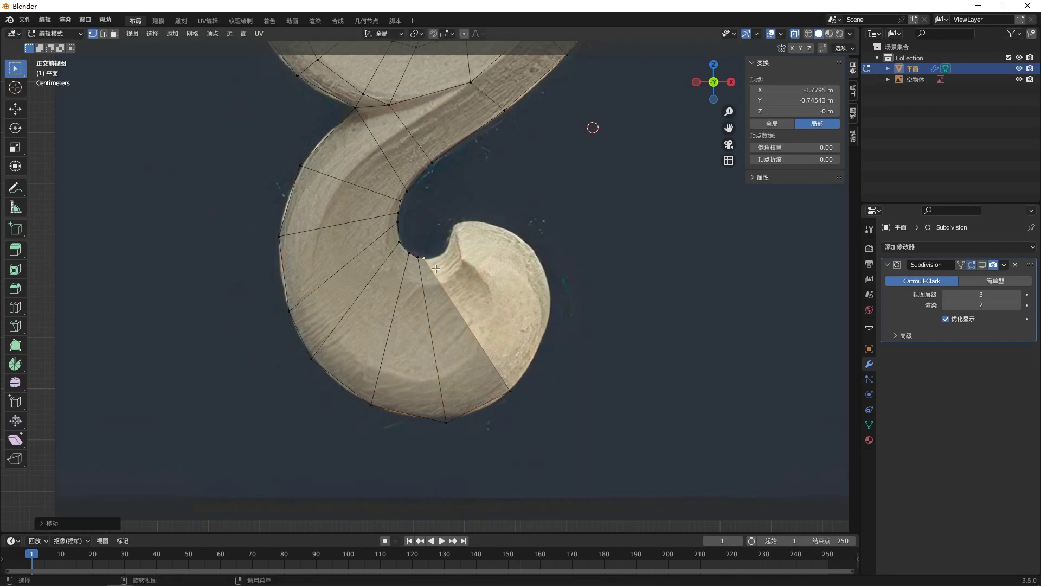
- Extrude the end edge three times towards the curl's tip and place the first new edge's vertices on the contours
{"action": "left_click", "coordinate": [518, 379], "text": "shift"}
{"action": "key", "text": "e"}
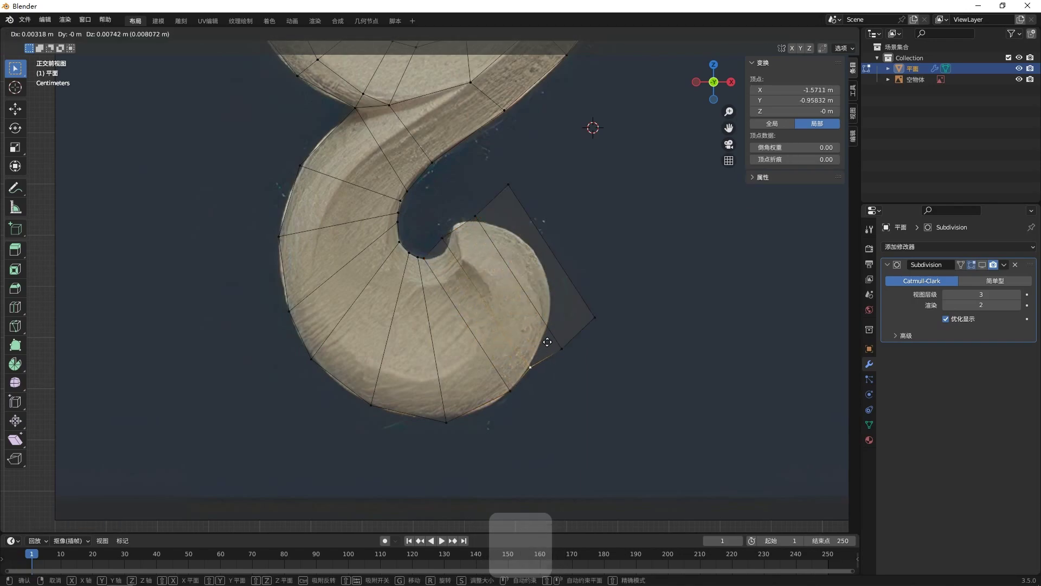
{"action": "left_click", "coordinate": [554, 323]}
{"action": "left_click", "coordinate": [443, 246]}
{"action": "key", "text": "g"}
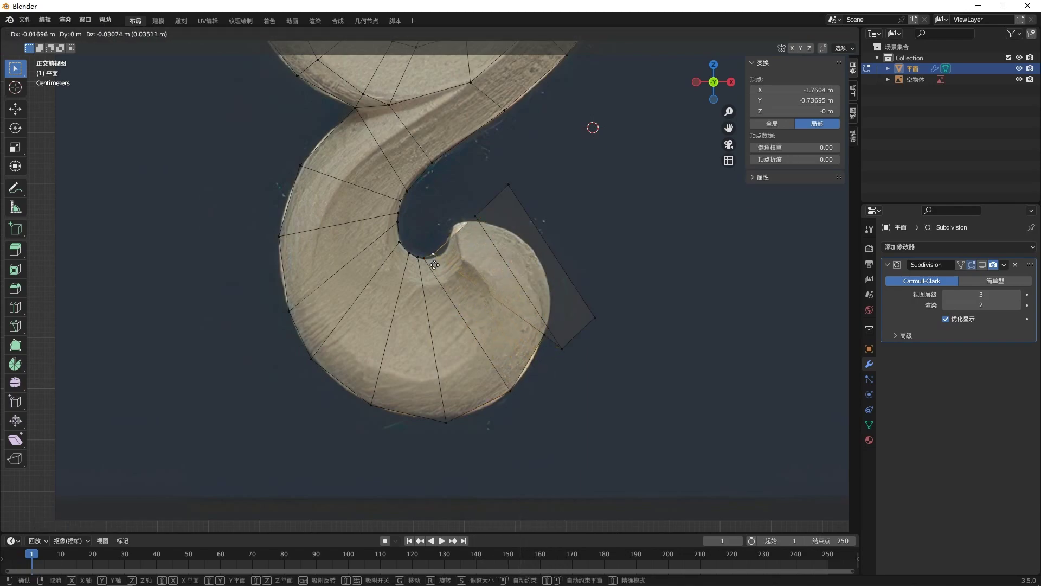
{"action": "left_click", "coordinate": [435, 266]}
- Move the remaining outer and inner vertices onto the curled tip so the last edge closes off the tip
{"action": "left_click", "coordinate": [562, 345]}
{"action": "key", "text": "g"}
{"action": "left_click", "coordinate": [563, 271]}
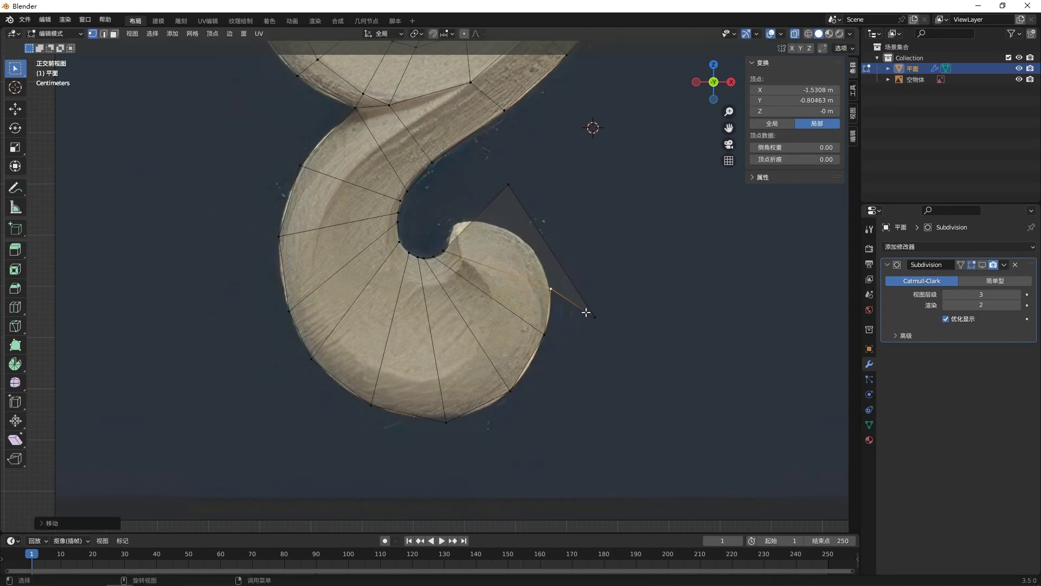
{"action": "left_click", "coordinate": [568, 285]}
{"action": "key", "text": "g"}
{"action": "left_click", "coordinate": [507, 200]}
{"action": "key", "text": "g"}
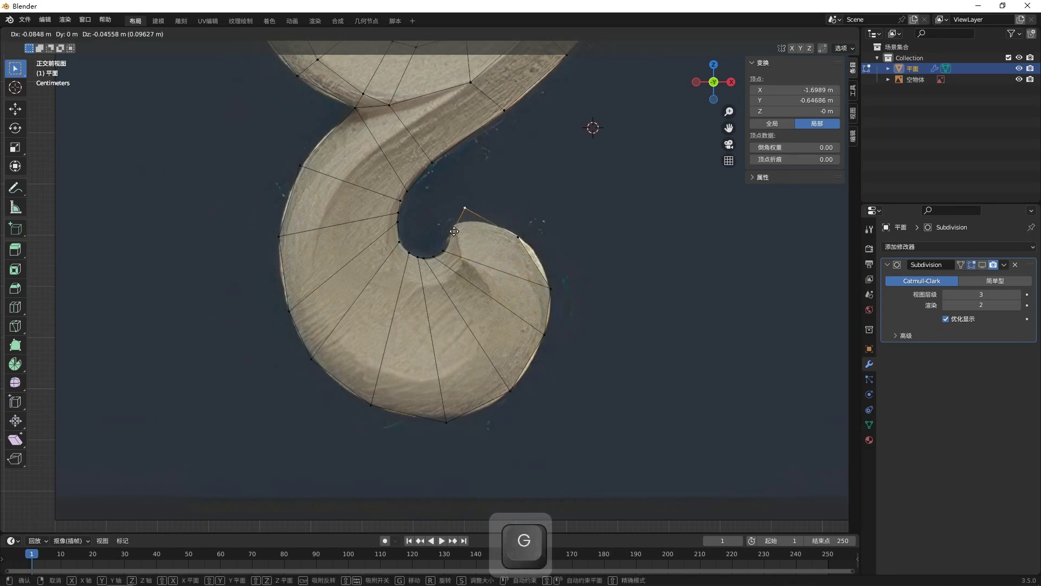
{"action": "left_click", "coordinate": [451, 246]}
{"action": "left_click", "coordinate": [525, 239]}
{"action": "key", "text": "g"}
{"action": "left_click", "coordinate": [528, 235]}
{"action": "left_click", "coordinate": [537, 180]}
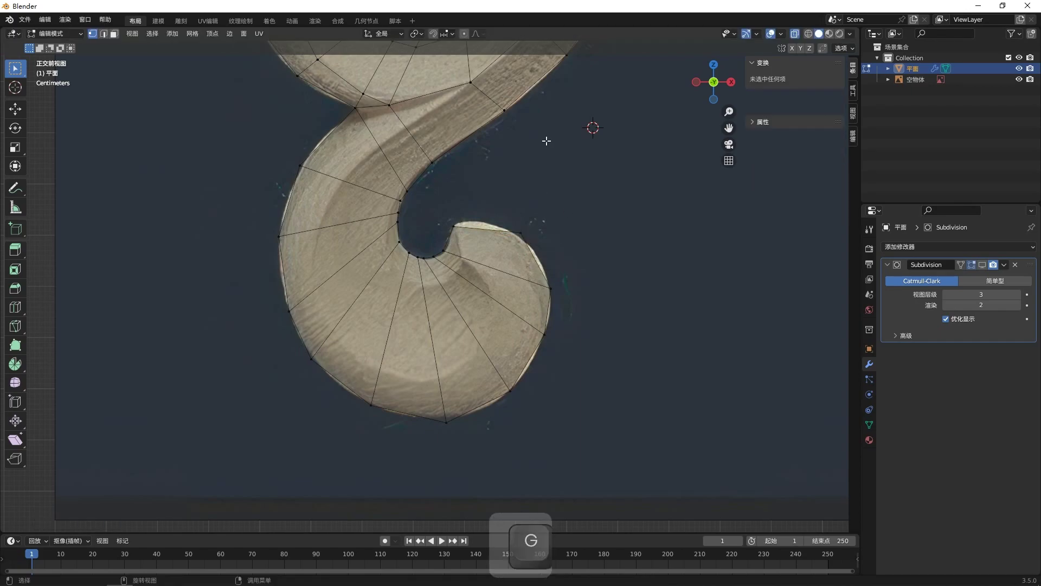
- Knife-cut a ridge line along the lower scroll from stem to tip and connect its end to the tip's inner vertex
{"action": "middle_click_drag", "start_coordinate": [510, 128], "coordinate": [535, 202], "text": "shift"}
{"action": "key", "text": "k"}
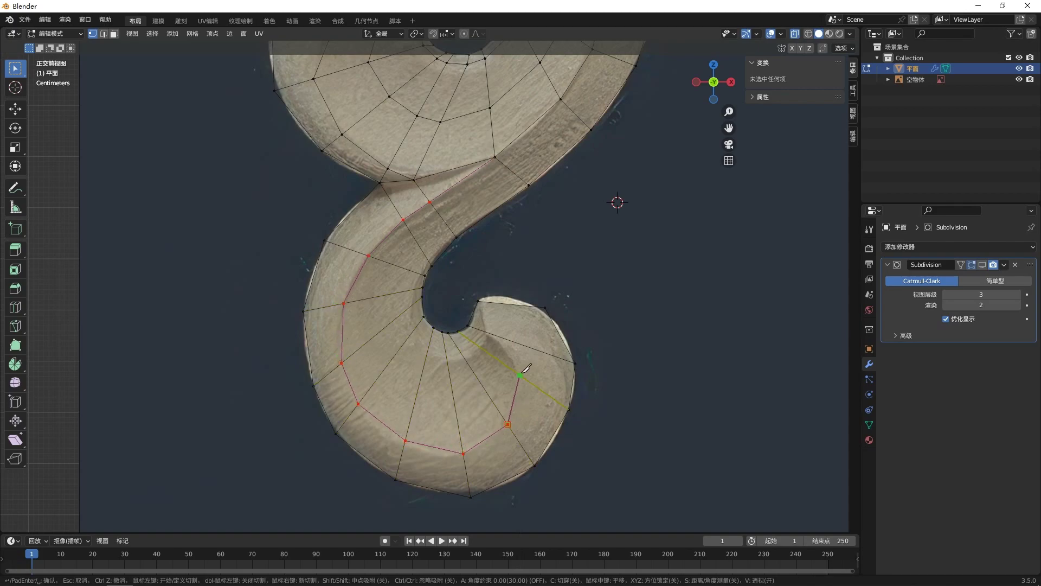
{"action": "key", "text": "Return"}
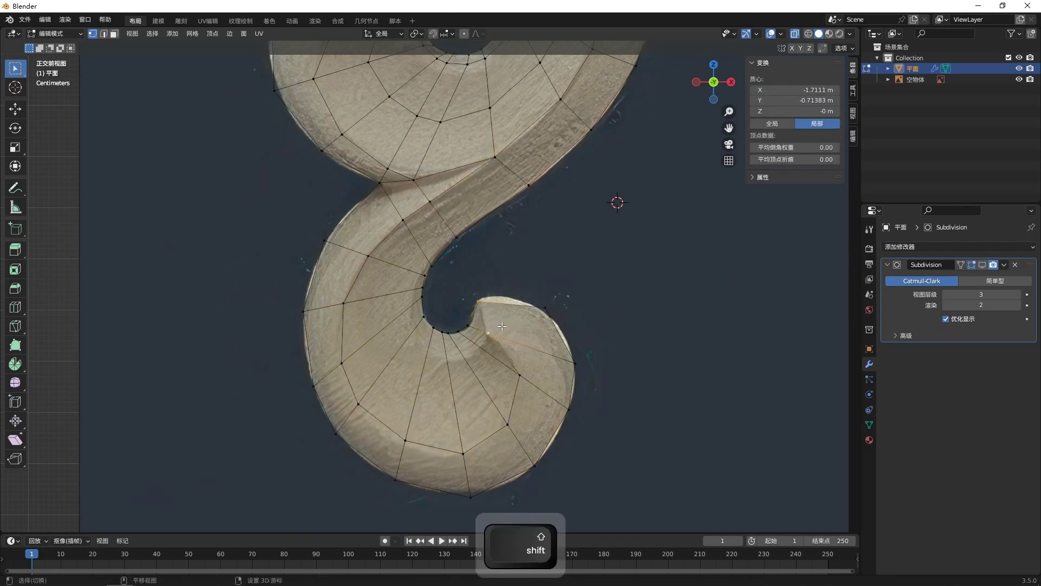
{"action": "key", "text": "j"}
{"action": "left_click", "coordinate": [587, 349]}
- Knife-cut a second line close to the inner contour, from the ridge's tip end to the stem's inner edge vertex
{"action": "key", "text": "k"}
{"action": "left_click", "coordinate": [488, 333]}
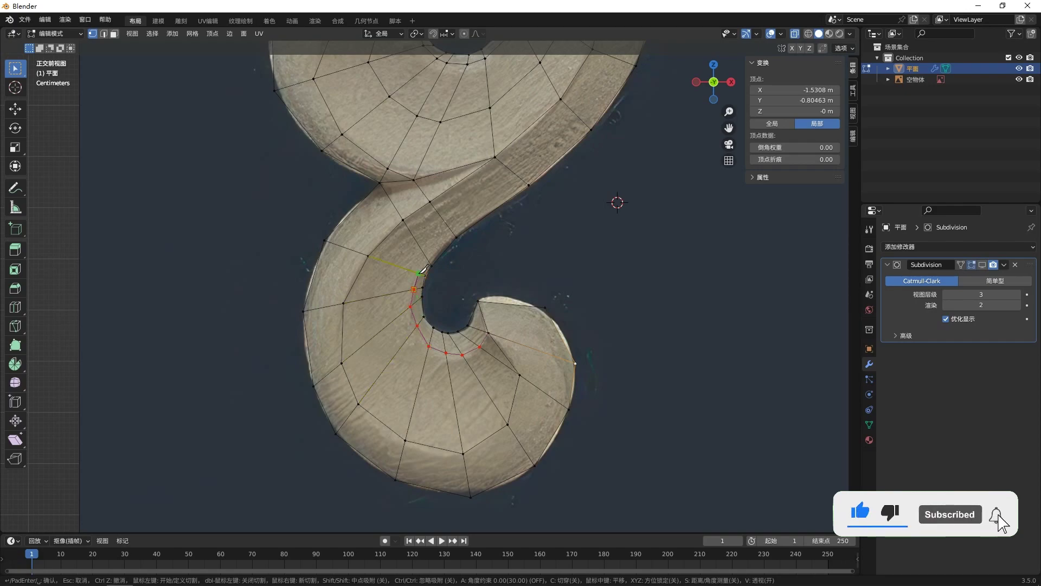
{"action": "left_click", "coordinate": [457, 237]}
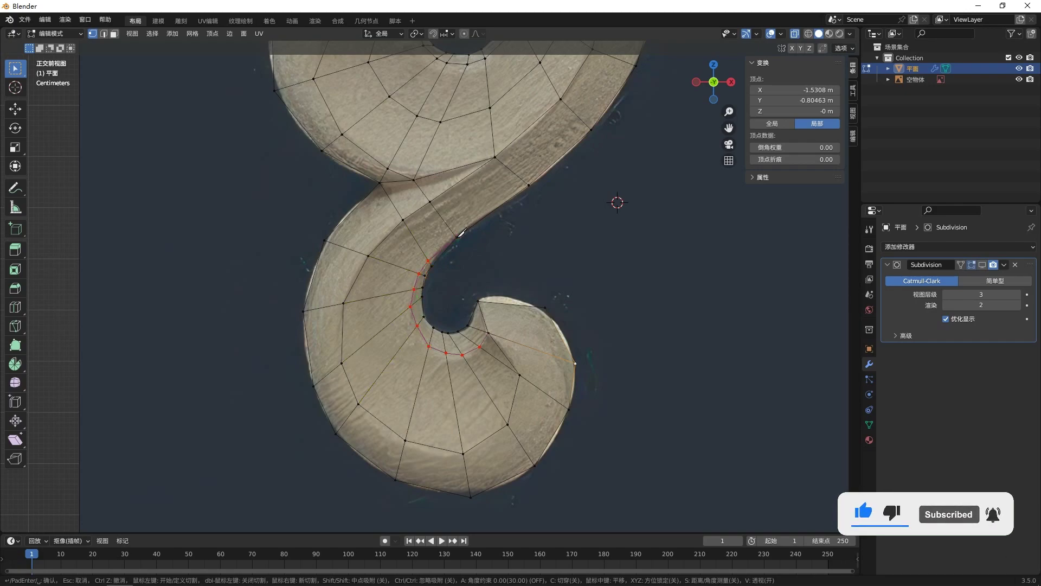
{"action": "key", "text": "Return"}
- Move the single vertex on the stem between the two curls along the global Y axis
{"action": "middle_click_drag", "start_coordinate": [553, 265], "coordinate": [476, 262], "text": "shift"}
{"action": "scroll", "coordinate": [472, 247], "scroll_direction": "down", "scroll_amount": 1}
{"action": "middle_click_drag", "start_coordinate": [539, 293], "coordinate": [508, 285], "text": "shift"}
{"action": "left_click", "coordinate": [469, 333], "text": "alt"}
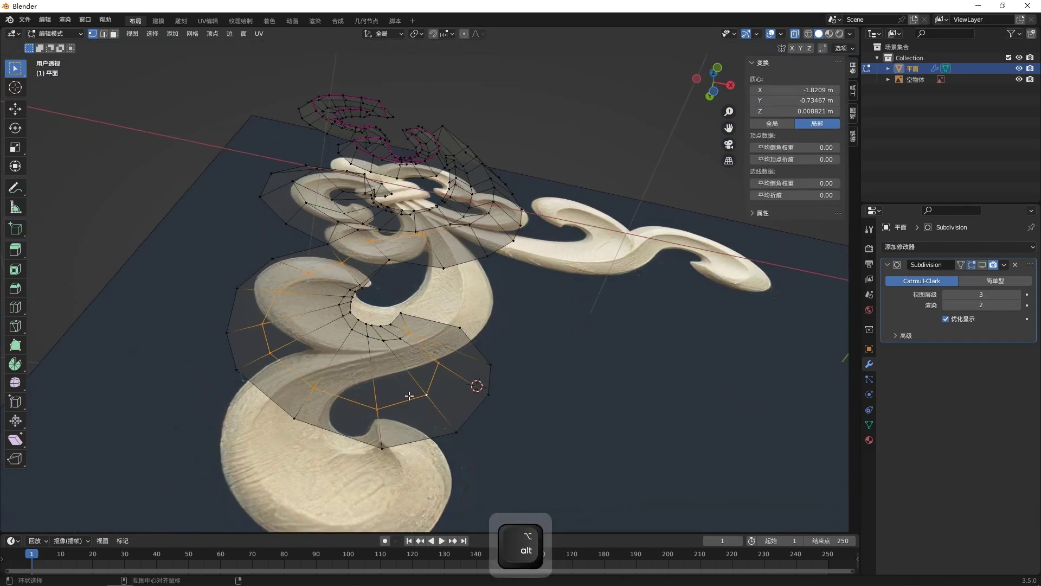
{"action": "key", "text": "KP_1"}
{"action": "left_click_drag", "start_coordinate": [444, 255], "coordinate": [374, 189], "text": "ctrl"}
{"action": "middle_click_drag", "start_coordinate": [544, 320], "coordinate": [560, 250]}
{"action": "left_click", "coordinate": [412, 269]}
{"action": "middle_click_drag", "start_coordinate": [413, 270], "coordinate": [568, 317]}
{"action": "key", "text": "g"}
{"action": "key", "text": "y"}
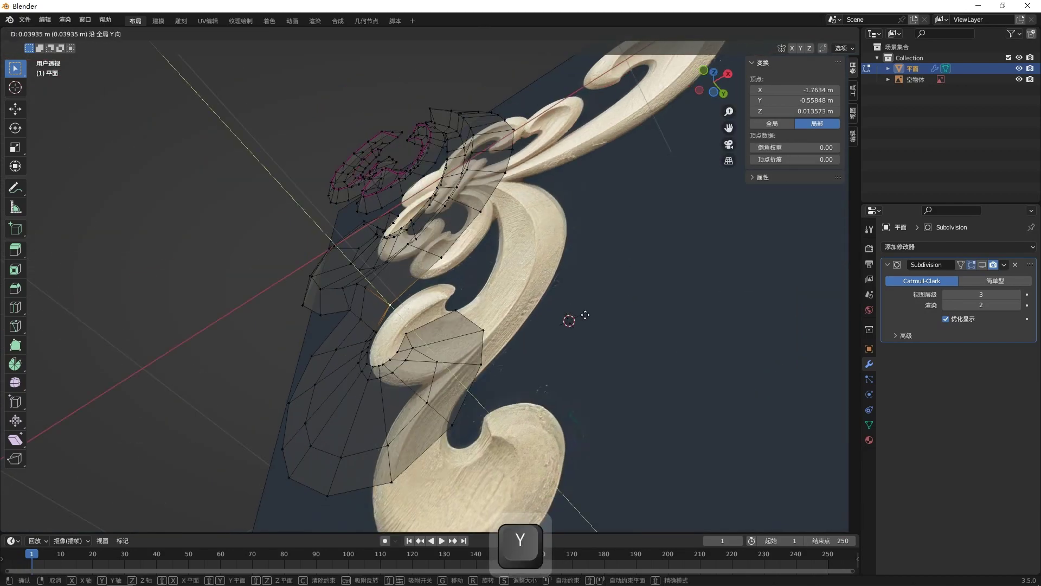
{"action": "left_click", "coordinate": [583, 316]}
- Select the lower scroll's ridge edge loop and move it along the global Y axis to give it depth
{"action": "key", "text": "KP_1"}
{"action": "left_click", "coordinate": [450, 401], "text": "alt"}
{"action": "left_click_drag", "start_coordinate": [430, 382], "coordinate": [395, 349], "text": "ctrl"}
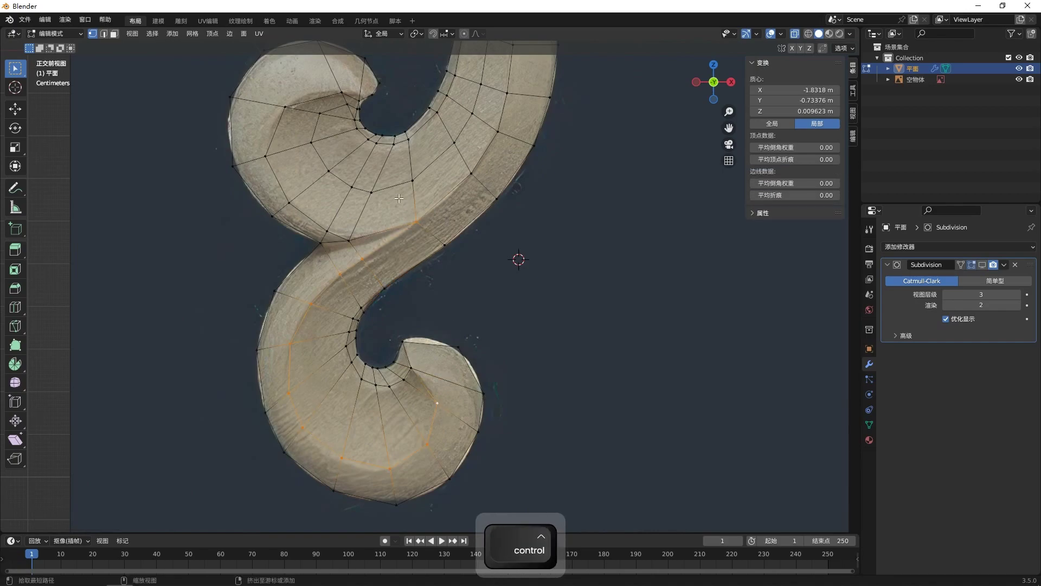
{"action": "middle_click_drag", "start_coordinate": [393, 278], "coordinate": [535, 288]}
{"action": "key", "text": "g"}
{"action": "key", "text": "y"}
{"action": "left_click", "coordinate": [515, 193]}
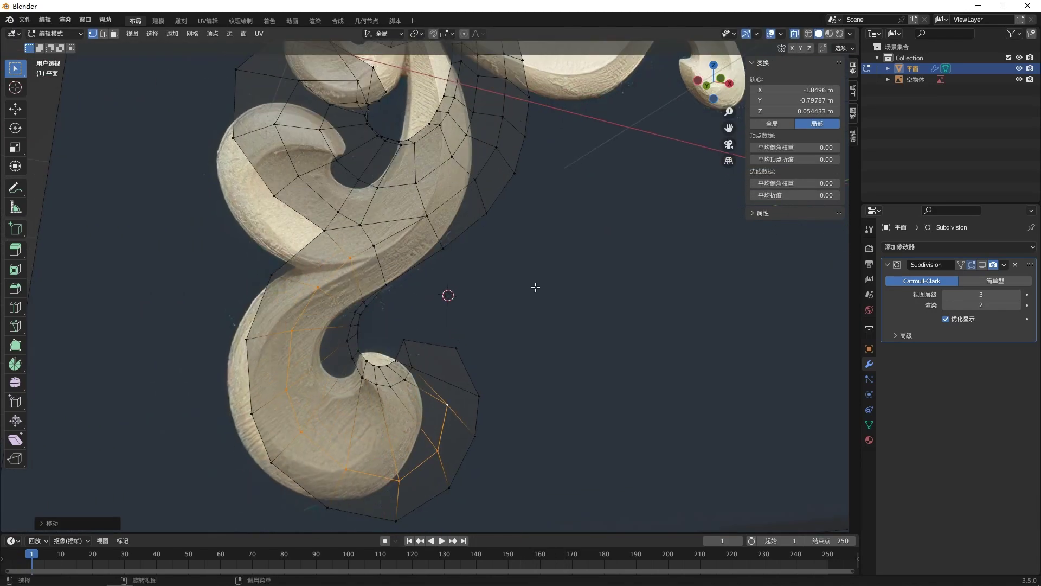
- Move the vertex at the ridge's end inside the curled tip along the global Y axis
{"action": "key", "text": "KP_1"}
{"action": "middle_click_drag", "start_coordinate": [519, 357], "coordinate": [582, 225], "text": "shift"}
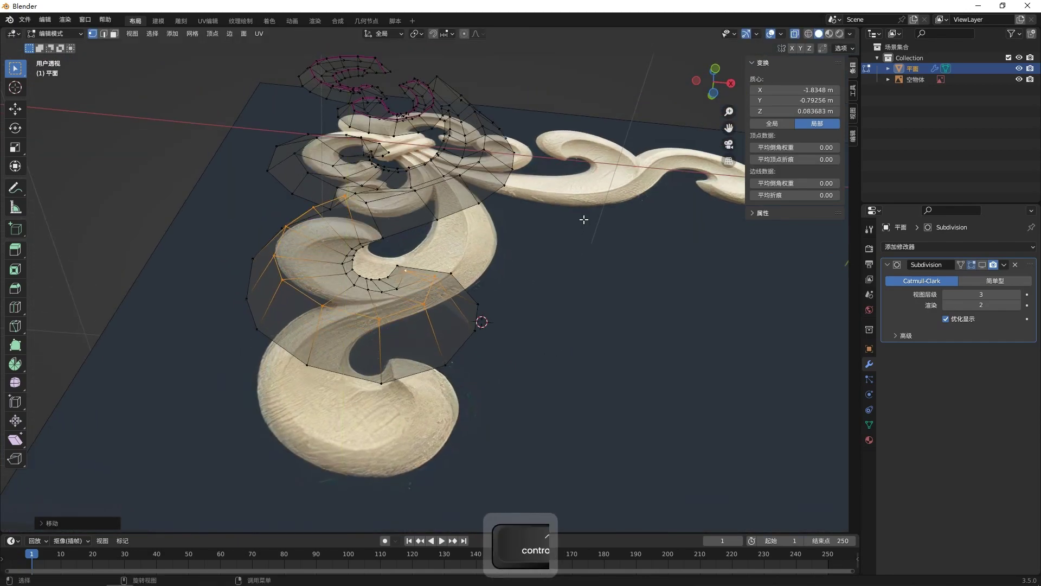
{"action": "left_click", "coordinate": [391, 275]}
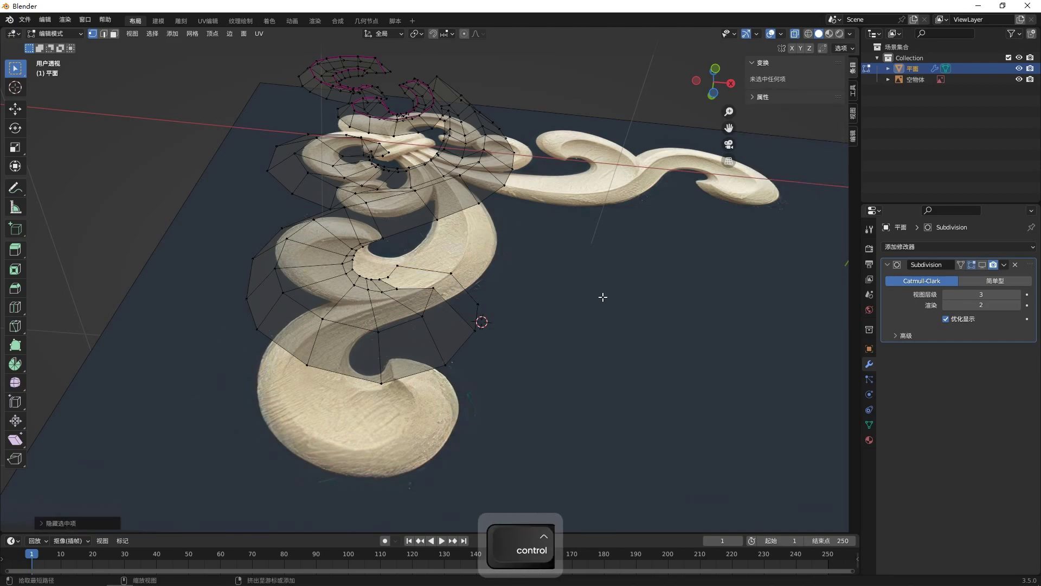
{"action": "key", "text": "g"}
{"action": "key", "text": "y"}
{"action": "left_click", "coordinate": [607, 280]}
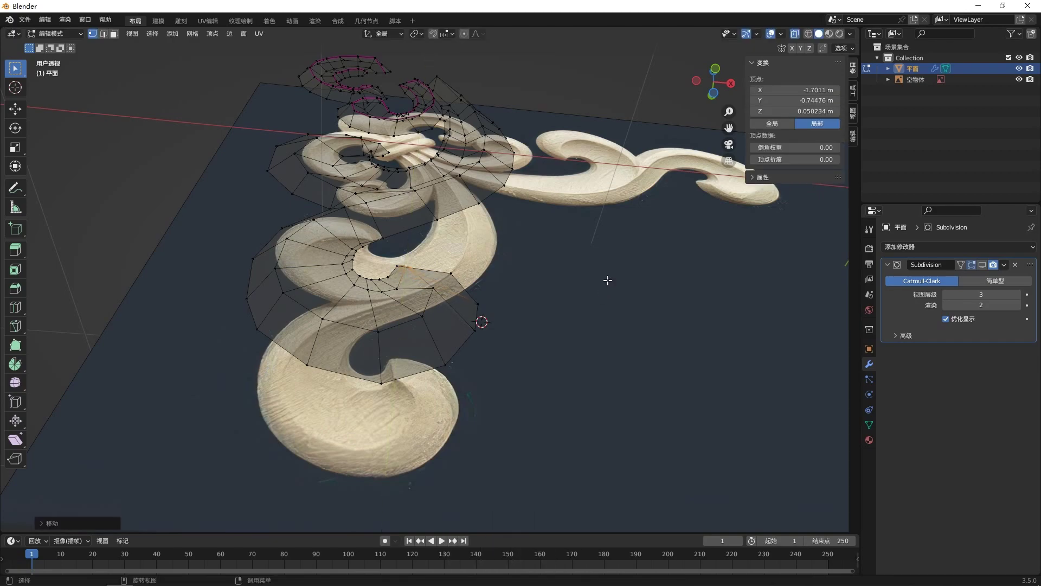
- Select the lower scroll's inner cut loop and move it slightly along the global Y axis
{"action": "key", "text": "KP_1"}
{"action": "left_click", "coordinate": [379, 294], "text": "alt"}
{"action": "left_click", "coordinate": [387, 299], "text": "alt"}
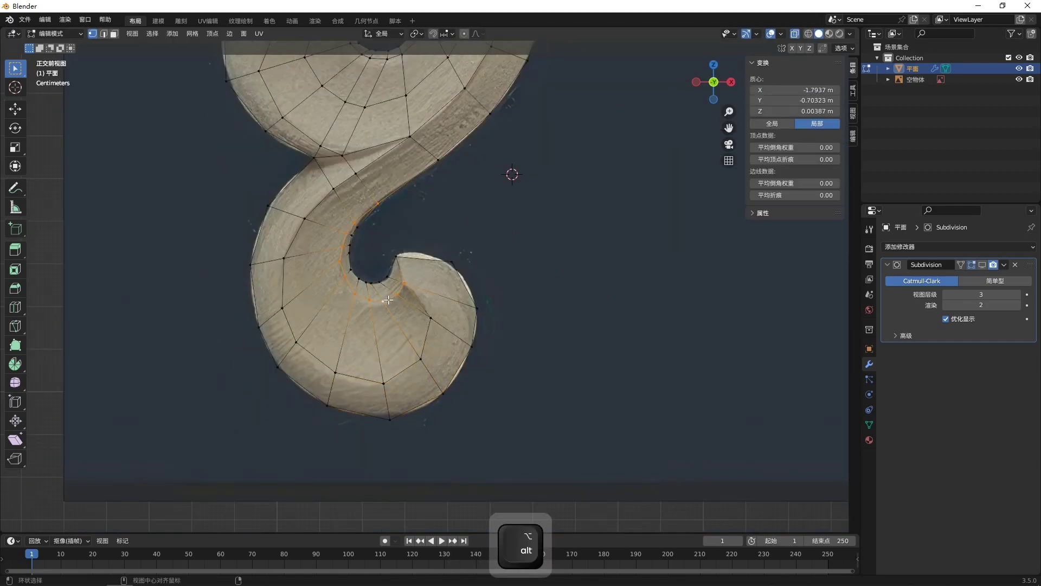
{"action": "middle_click_drag", "start_coordinate": [395, 214], "coordinate": [514, 251]}
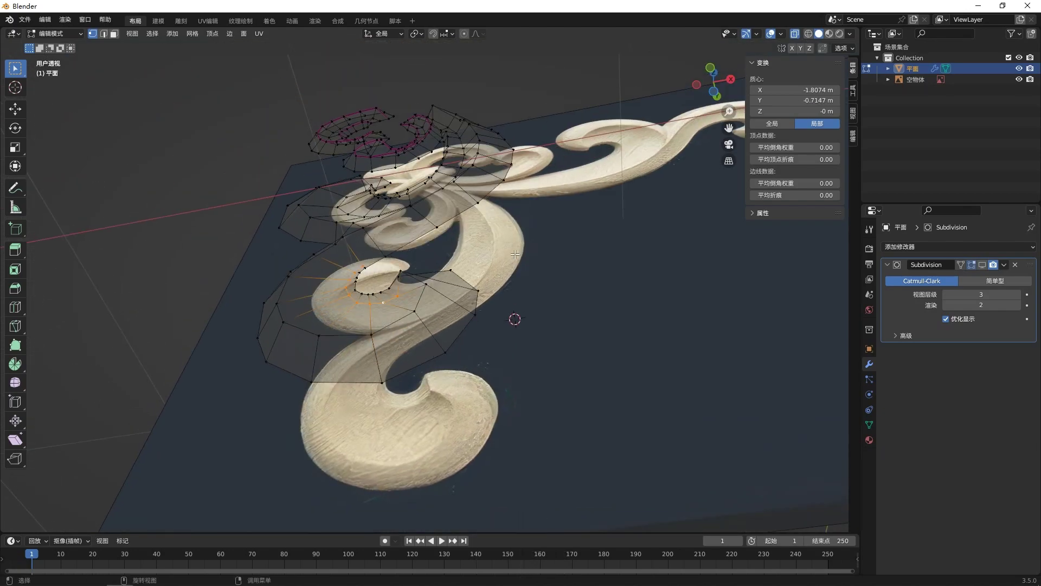
{"action": "key", "text": "g"}
{"action": "key", "text": "y"}
{"action": "left_click", "coordinate": [513, 247]}
- Apply a mean edge crease to the lower scroll's inner cut loop
{"action": "key", "text": "KP_1"}
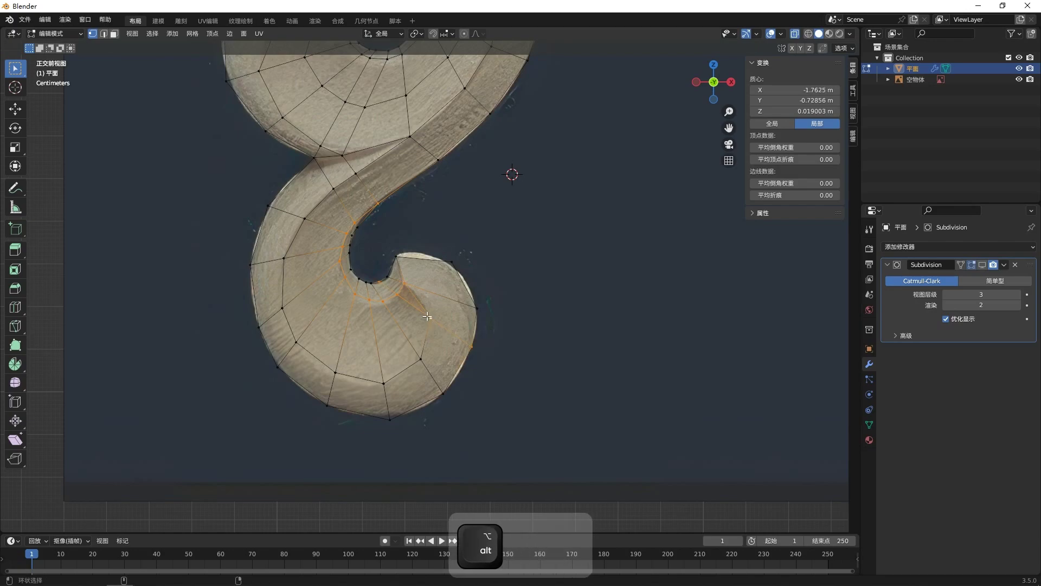
{"action": "left_click", "coordinate": [432, 332], "text": "alt+shift"}
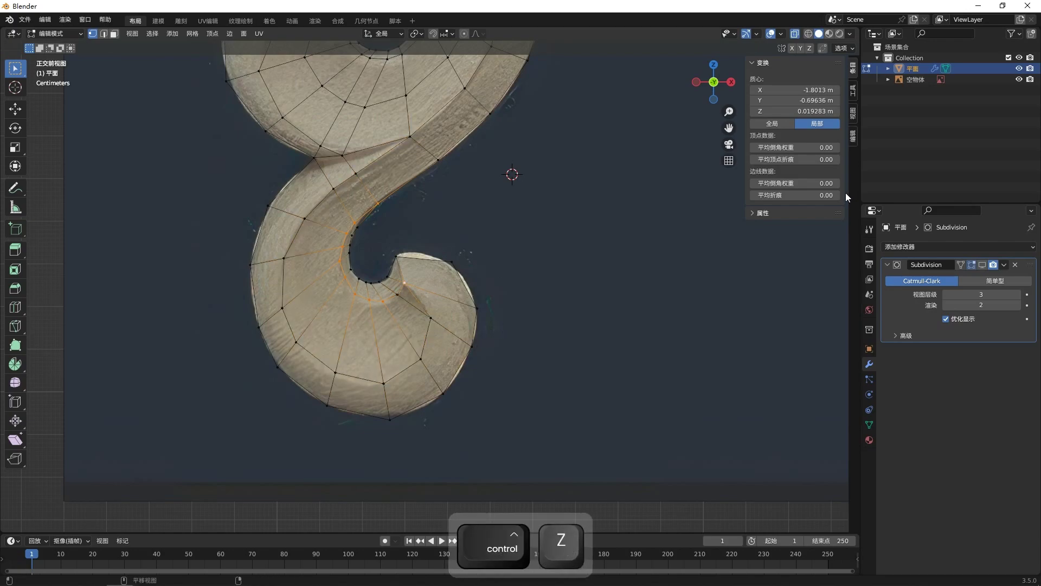
{"action": "key", "text": "Return"}
{"action": "left_click", "coordinate": [734, 290]}
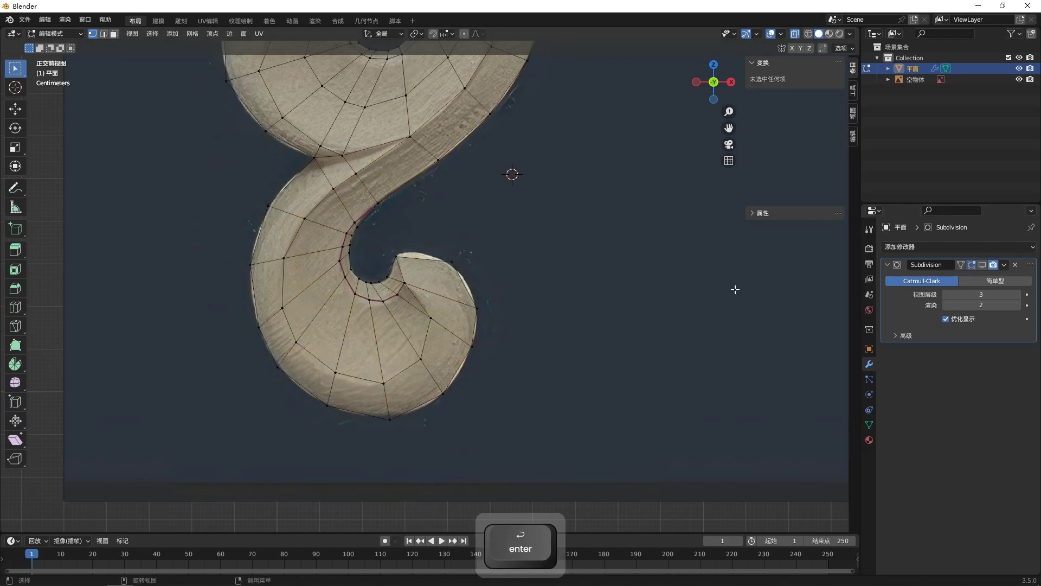
- Check the subdivided lower scroll in Object Mode with X-ray off, toggling the Subdivision modifier's display
{"action": "scroll", "coordinate": [557, 295], "scroll_direction": "down", "scroll_amount": 3}
{"action": "middle_click_drag", "start_coordinate": [525, 272], "coordinate": [561, 295], "text": "shift"}
{"action": "key", "text": "Tab"}
{"action": "key", "text": "alt+z"}
{"action": "left_click", "coordinate": [983, 264]}
{"action": "left_click", "coordinate": [983, 264]}
- Select the lower scroll's ridge edge loop in Edit Mode and set its mean crease to 0.40
{"action": "key", "text": "Tab"}
{"action": "left_click", "coordinate": [453, 226], "text": "alt"}
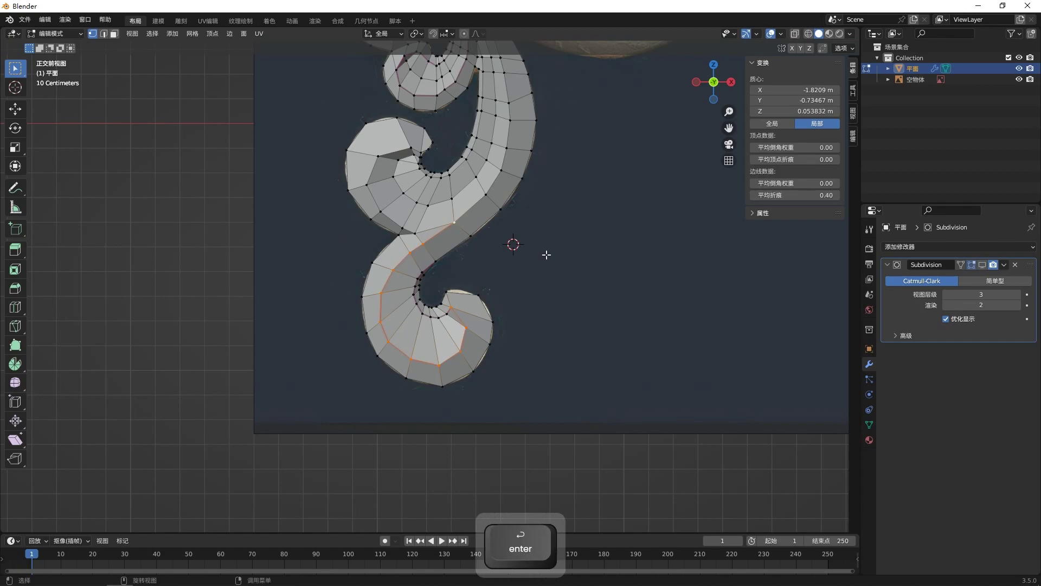
- Set the middle scroll's long ridge edge loop to a mean crease of 0.4 and crease its inner fold loop
{"action": "left_click", "coordinate": [567, 251]}
{"action": "middle_click_drag", "start_coordinate": [553, 115], "coordinate": [500, 258], "text": "shift"}
{"action": "left_click", "coordinate": [456, 263], "text": "alt"}
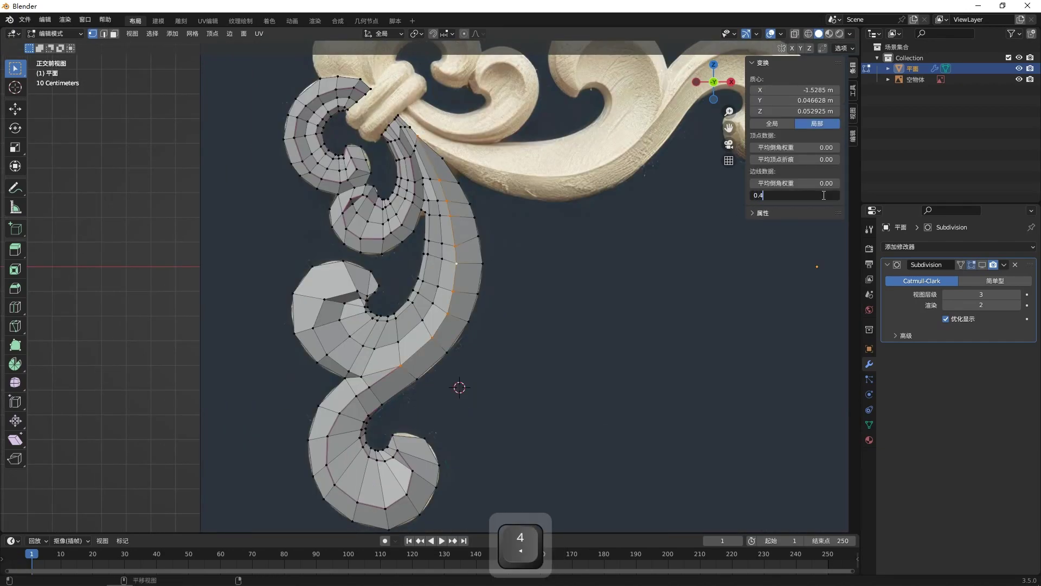
{"action": "left_click", "coordinate": [332, 354], "text": "alt"}
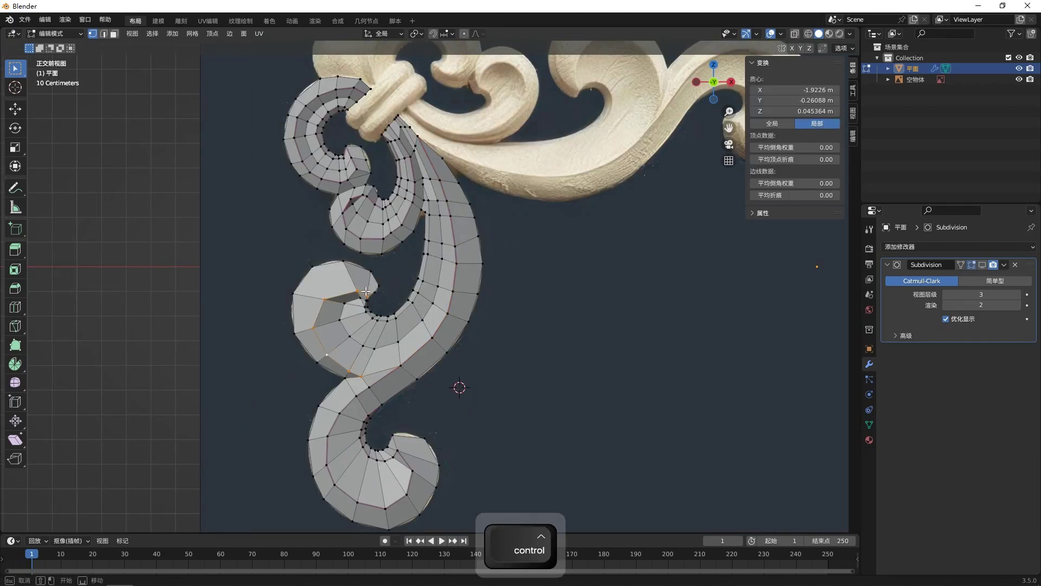
{"action": "scroll", "coordinate": [382, 302], "scroll_direction": "up", "scroll_amount": 5}
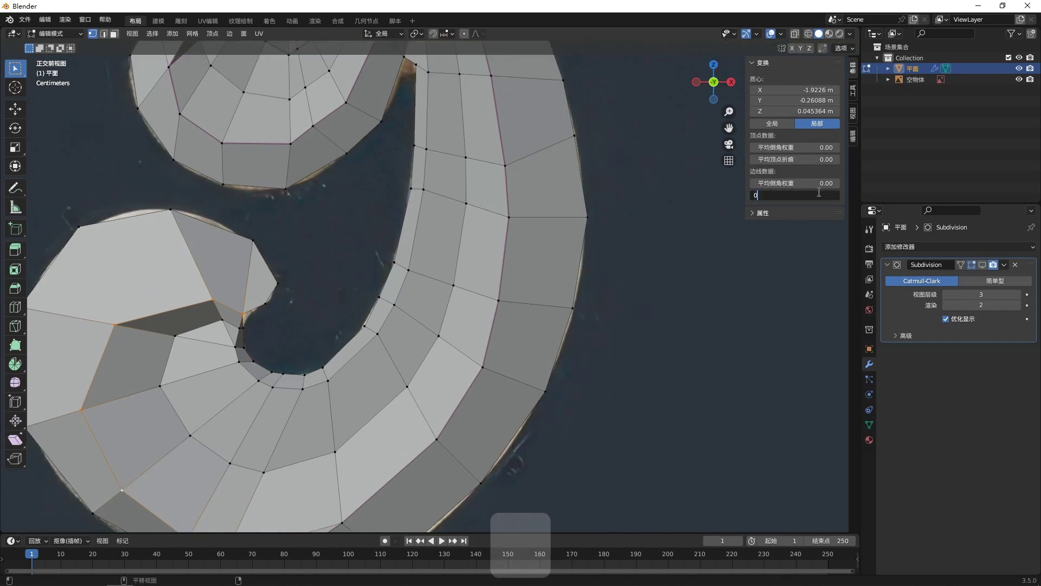
- Check the creased scrolls smoothed in Object Mode with the Subdivision modifier's viewport display on
{"action": "key", "text": "alt+a"}
{"action": "left_click", "coordinate": [982, 266]}
{"action": "key", "text": "Tab"}
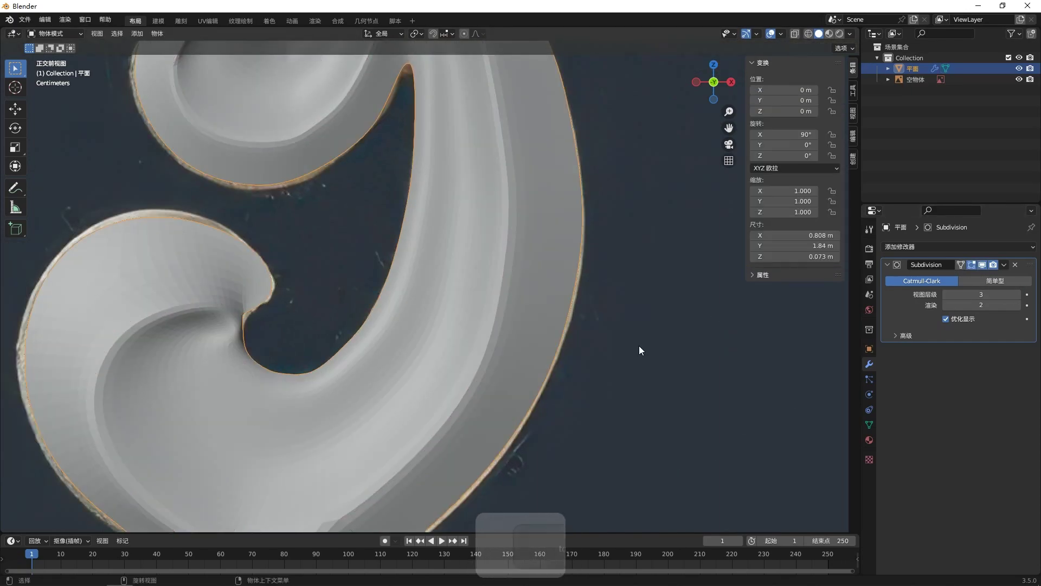
{"action": "scroll", "coordinate": [639, 347], "scroll_direction": "down", "scroll_amount": 7}
{"action": "middle_click_drag", "start_coordinate": [452, 170], "coordinate": [493, 287], "text": "shift"}
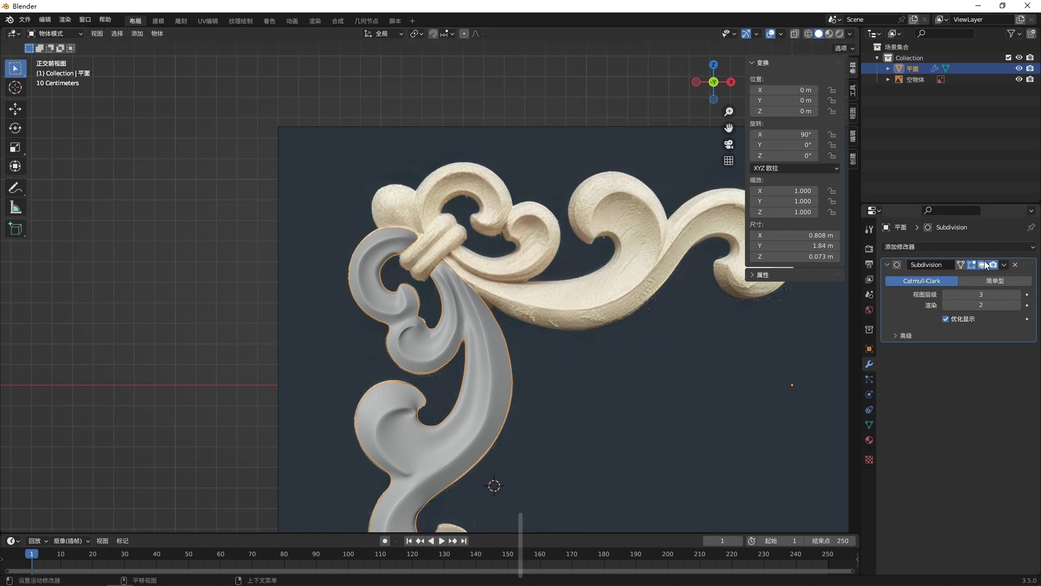
- Return to Edit Mode with X-ray on and trace the round leaf's outer outline by extruding vertices from the upper scroll's outer edge
{"action": "key", "text": "Tab"}
{"action": "middle_click_drag", "start_coordinate": [561, 312], "coordinate": [492, 341], "text": "shift"}
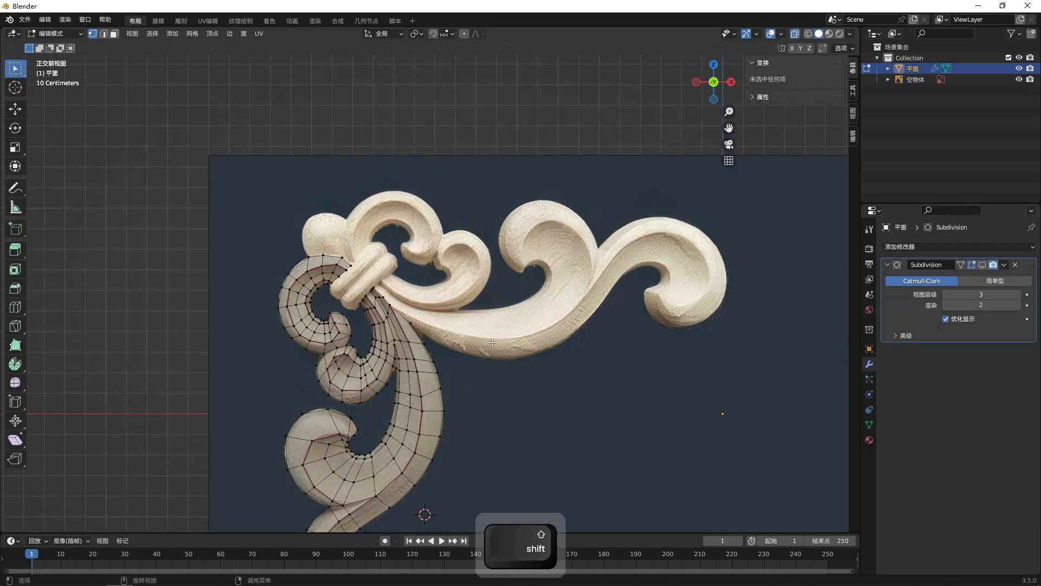
{"action": "scroll", "coordinate": [513, 297], "scroll_direction": "up", "scroll_amount": 3}
{"action": "left_click", "coordinate": [339, 264]}
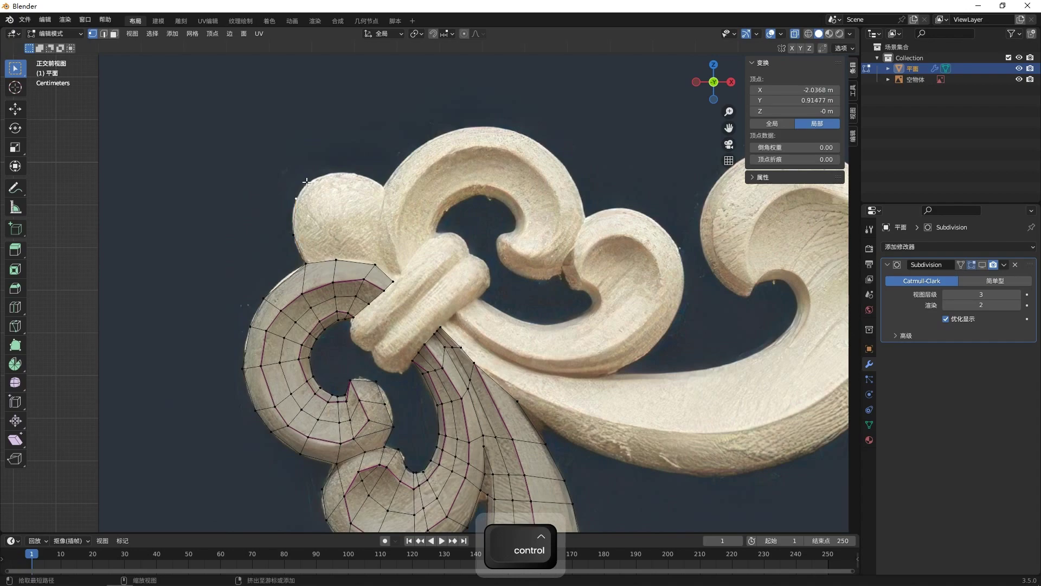
- Run a straight edge from the leaf outline's end to the knot and subdivide it with 4 cuts
{"action": "left_click", "coordinate": [394, 279]}
{"action": "scroll", "coordinate": [404, 306], "scroll_direction": "up", "scroll_amount": 4}
{"action": "left_click", "coordinate": [370, 276], "text": "shift"}
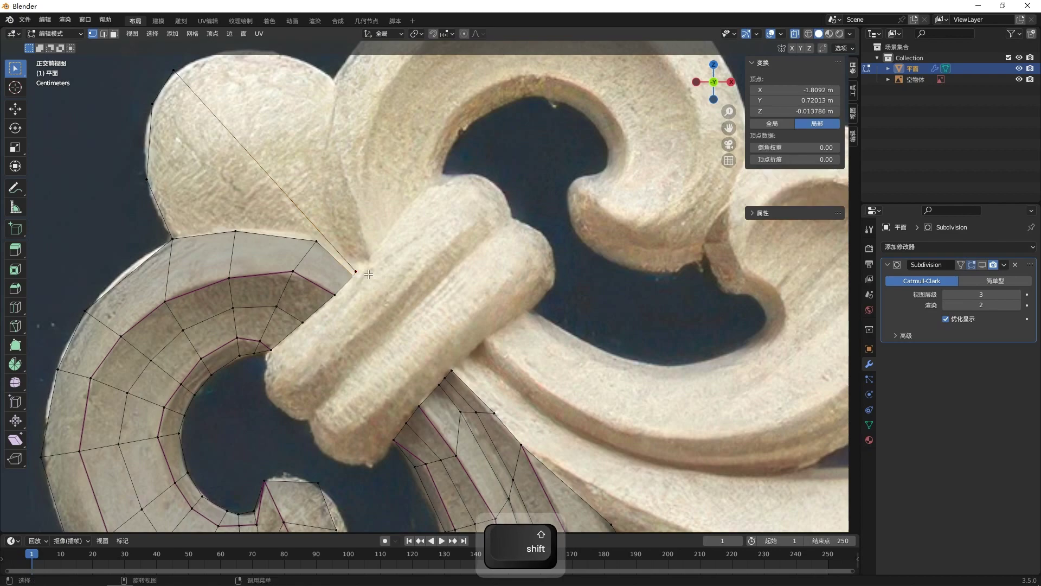
{"action": "middle_click_drag", "start_coordinate": [353, 268], "coordinate": [451, 336], "text": "shift"}
{"action": "left_click", "coordinate": [286, 141], "text": "shift"}
{"action": "right_click", "coordinate": [570, 298]}
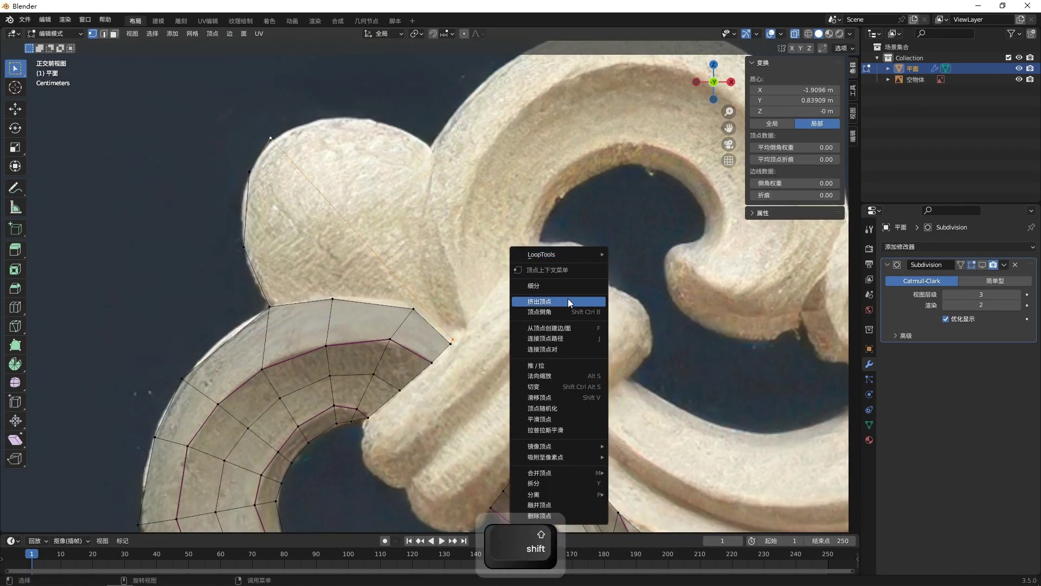
{"action": "left_click", "coordinate": [569, 298]}
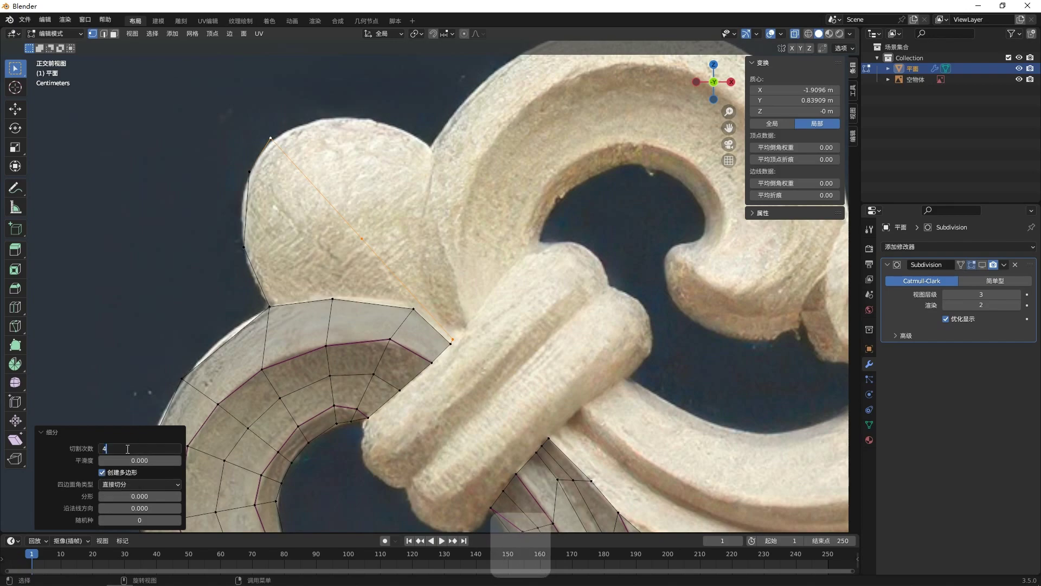
- Fill the area between the leaf outline, the subdivided edge and the upper scroll's outer edge with faces
{"action": "left_click", "coordinate": [416, 299]}
{"action": "left_click", "coordinate": [453, 342], "text": "shift"}
{"action": "key", "text": "f"}
{"action": "key", "text": "f"}
{"action": "key", "text": "f"}
{"action": "key", "text": "f"}
{"action": "key", "text": "f"}
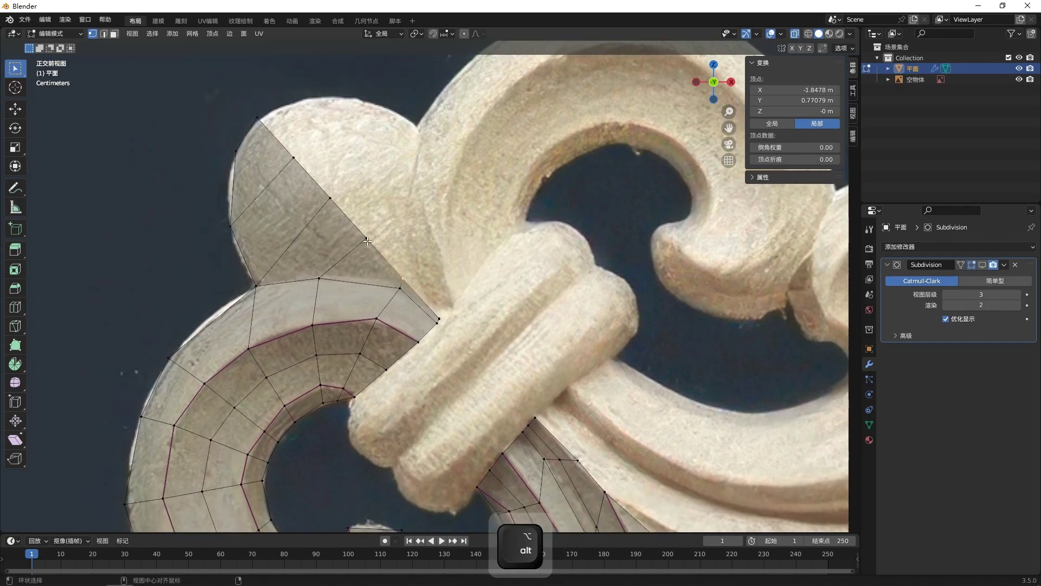
- Select the leaf's subdivided diagonal edge and move it along the global Y axis to raise it
{"action": "left_click", "coordinate": [372, 245], "text": "alt"}
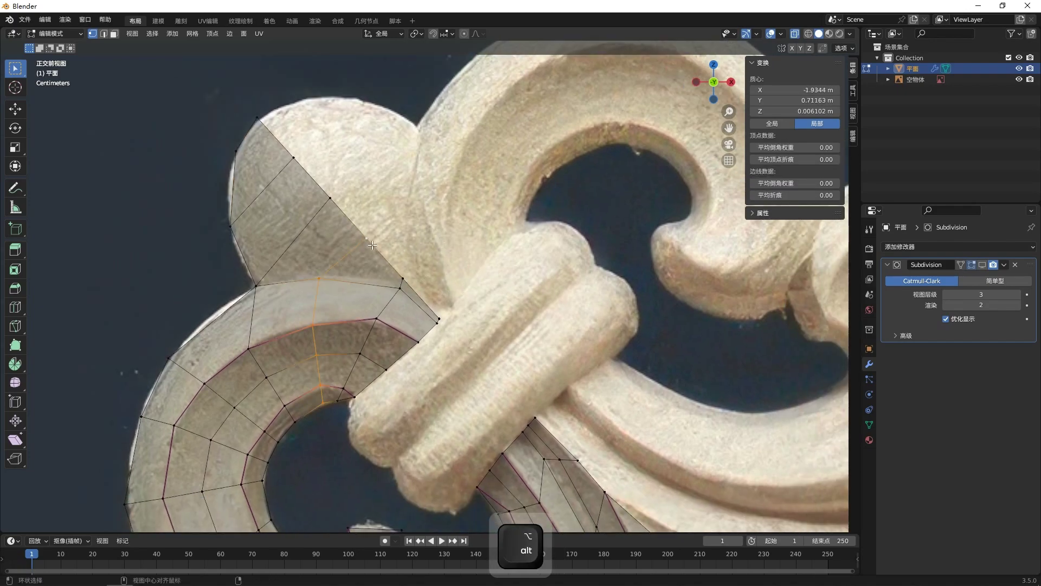
{"action": "middle_click_drag", "start_coordinate": [239, 128], "coordinate": [548, 324]}
{"action": "key", "text": "g"}
{"action": "key", "text": "y"}
{"action": "left_click", "coordinate": [549, 324]}
- Add a loop cut without sliding through the leaf's faces and check its depth from an angled view
{"action": "key", "text": "KP_1"}
{"action": "left_click", "coordinate": [311, 234]}
{"action": "right_click", "coordinate": [312, 234]}
{"action": "left_click", "coordinate": [547, 192]}
{"action": "middle_click_drag", "start_coordinate": [553, 196], "coordinate": [630, 240]}
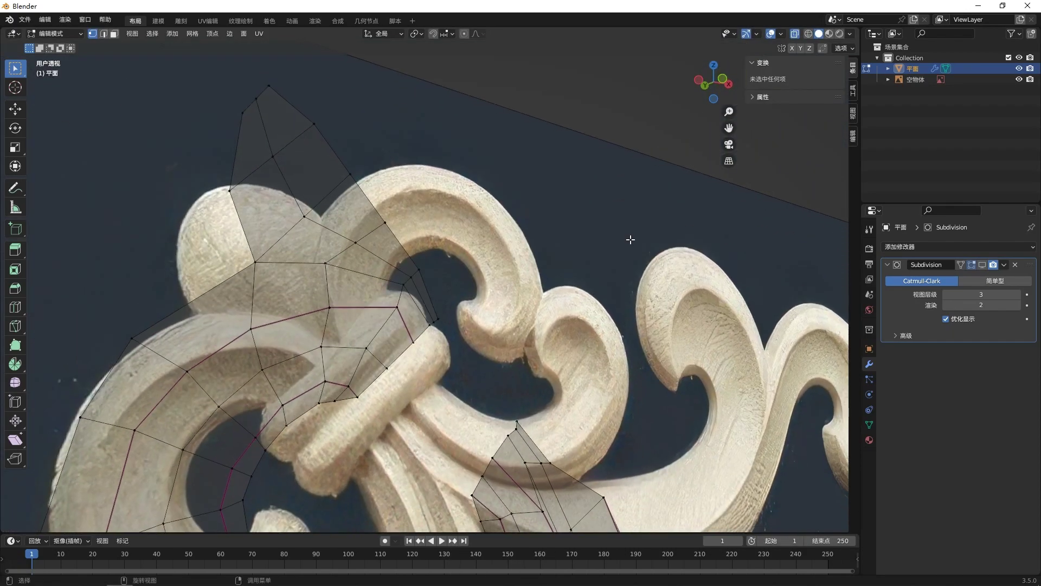
{"action": "key", "text": "KP_1"}
{"action": "left_click", "coordinate": [462, 382]}
{"action": "scroll", "coordinate": [462, 382], "scroll_direction": "down", "scroll_amount": 2}
{"action": "middle_click_drag", "start_coordinate": [461, 382], "coordinate": [430, 340], "text": "shift"}
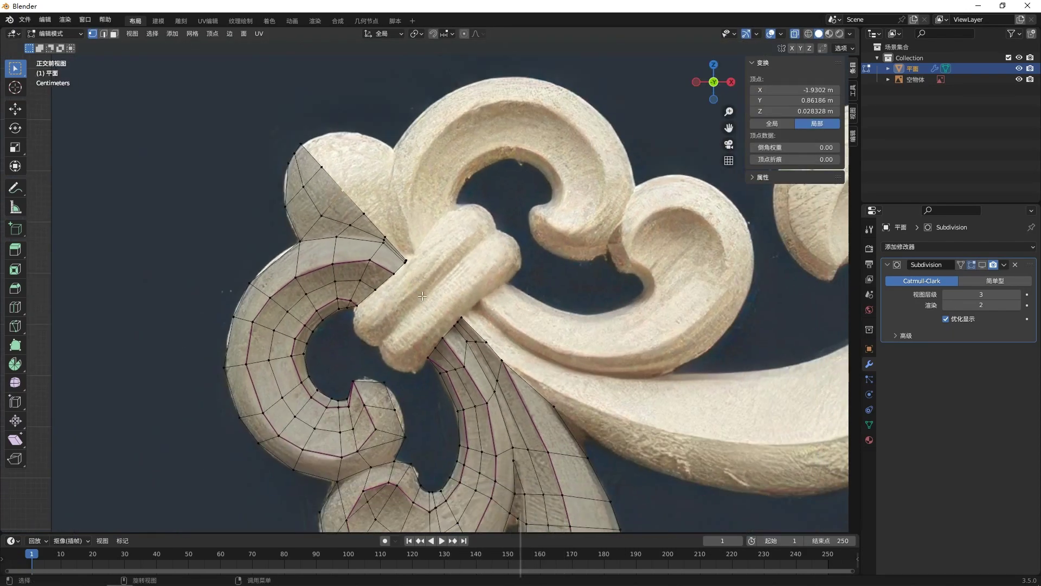
{"action": "scroll", "coordinate": [422, 296], "scroll_direction": "up", "scroll_amount": 8}
{"action": "left_click", "coordinate": [326, 176]}
{"action": "middle_click_drag", "start_coordinate": [528, 322], "coordinate": [450, 170], "text": "shift"}
{"action": "scroll", "coordinate": [470, 291], "scroll_direction": "down", "scroll_amount": 3}
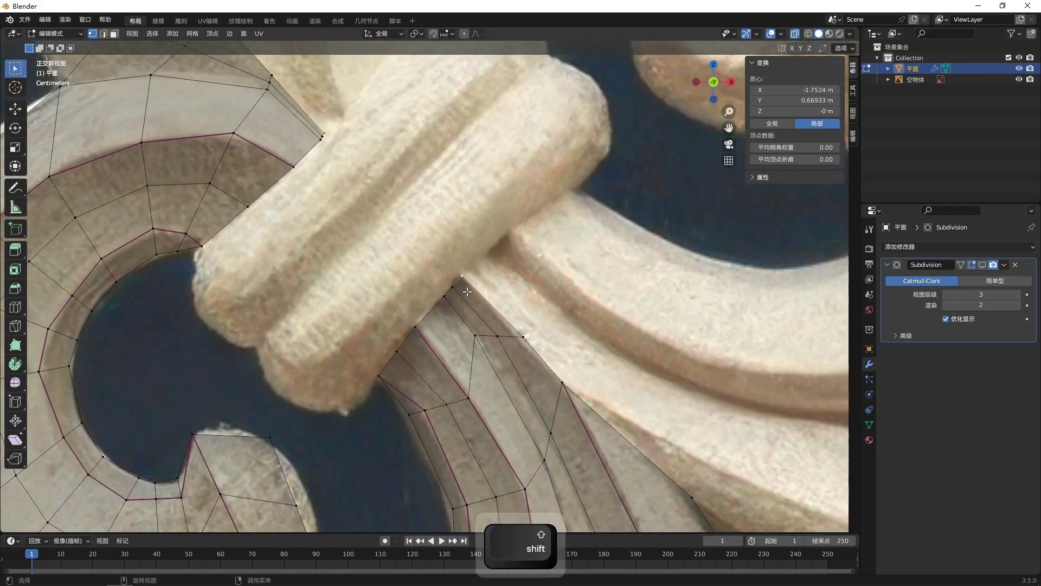
{"action": "left_click", "coordinate": [324, 136], "text": "shift"}
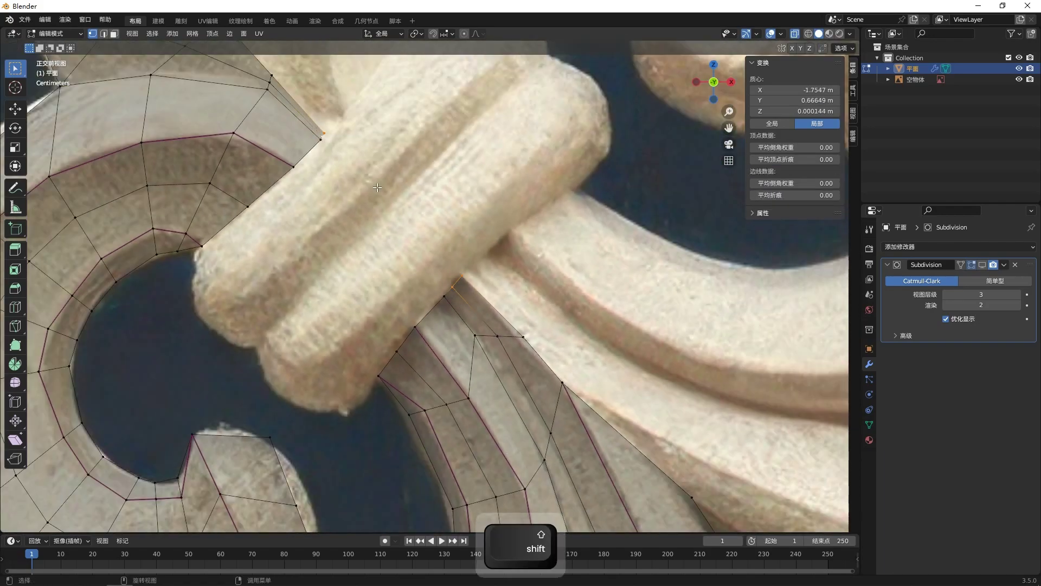
{"action": "scroll", "coordinate": [378, 191], "scroll_direction": "up", "scroll_amount": 6}
{"action": "key", "text": "ctrl+z"}
{"action": "scroll", "coordinate": [446, 319], "scroll_direction": "down", "scroll_amount": 3}
{"action": "scroll", "coordinate": [445, 318], "scroll_direction": "up", "scroll_amount": 3}
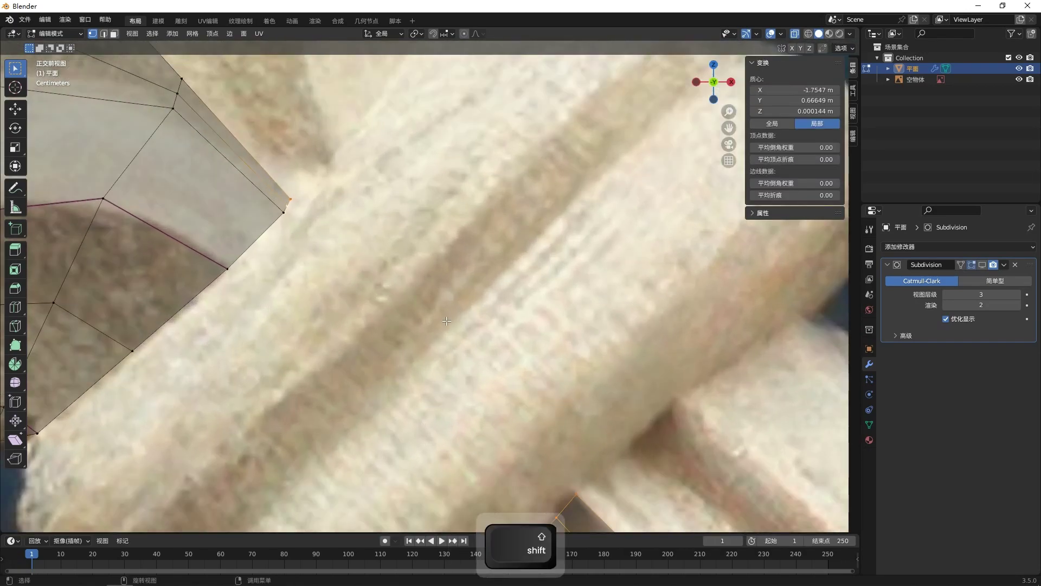
{"action": "key", "text": "f"}
{"action": "left_click", "coordinate": [433, 330]}
{"action": "key", "text": "ctrl+z"}
{"action": "key", "text": "ctrl+z"}
{"action": "scroll", "coordinate": [389, 280], "scroll_direction": "down", "scroll_amount": 4}
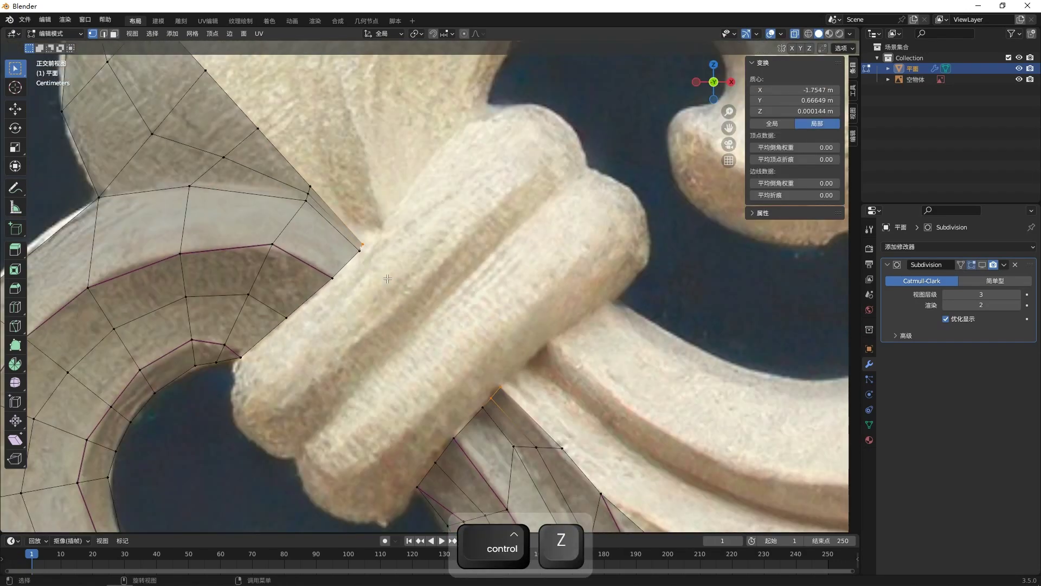
{"action": "key", "text": "ctrl+z"}
{"action": "scroll", "coordinate": [303, 206], "scroll_direction": "up", "scroll_amount": 5}
{"action": "left_click", "coordinate": [262, 189], "text": "shift"}
{"action": "key", "text": "e"}
{"action": "right_click", "coordinate": [431, 355]}
{"action": "key", "text": "ctrl+z"}
{"action": "scroll", "coordinate": [478, 363], "scroll_direction": "down", "scroll_amount": 3}
{"action": "middle_click_drag", "start_coordinate": [518, 434], "coordinate": [511, 209], "text": "shift"}
{"action": "left_click", "coordinate": [429, 330]}
{"action": "left_click", "coordinate": [446, 314], "text": "shift"}
{"action": "left_click", "coordinate": [374, 275]}
{"action": "key", "text": "ctrl+z"}
- Fill a face across the knot, bridging the cut ends of the upper scroll and the scroll below
{"action": "left_click", "coordinate": [430, 333]}
{"action": "left_click", "coordinate": [456, 298], "text": "shift"}
{"action": "scroll", "coordinate": [290, 134], "scroll_direction": "down", "scroll_amount": 3}
{"action": "key", "text": "f"}
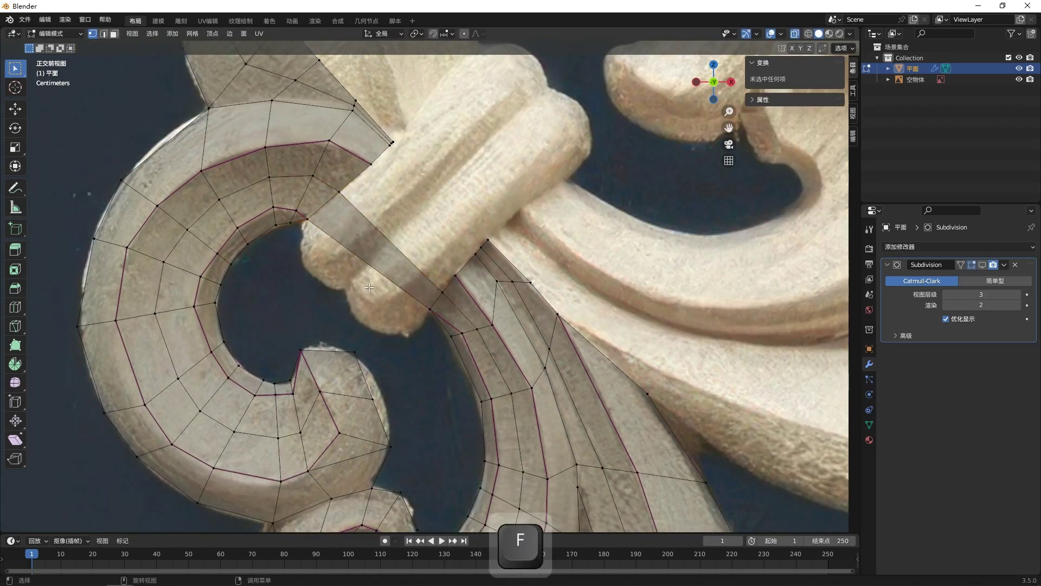
- Extrude the bridging face's lower edge twice toward the knot's lower outline
{"action": "scroll", "coordinate": [413, 313], "scroll_direction": "up", "scroll_amount": 3}
{"action": "key", "text": "e"}
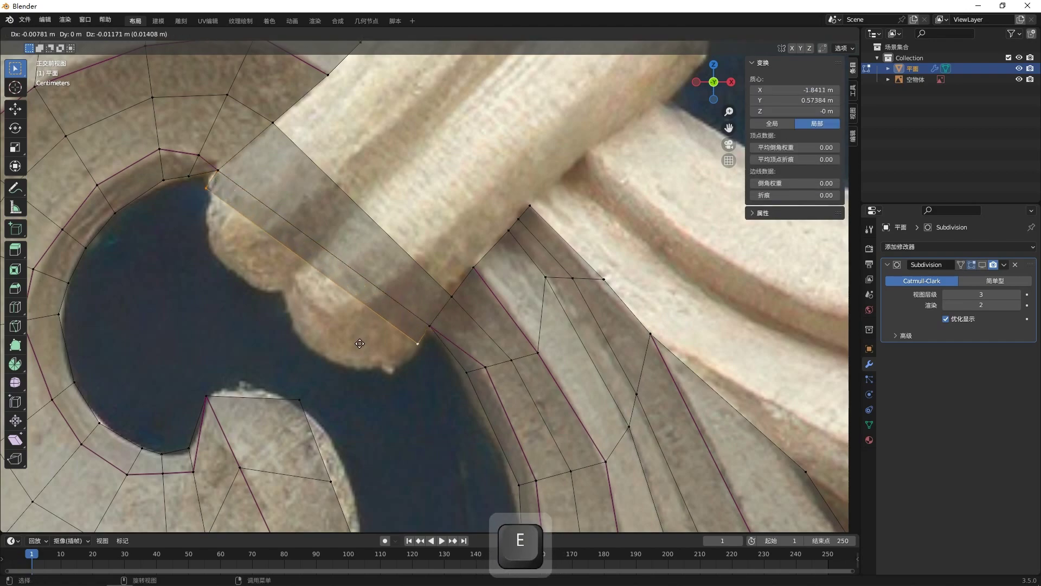
{"action": "left_click", "coordinate": [361, 342]}
{"action": "key", "text": "e"}
{"action": "left_click", "coordinate": [332, 370]}
- Move the corner vertices of the two extruded strips onto the knot's lower outline in the reference image
{"action": "left_click", "coordinate": [412, 354]}
{"action": "key", "text": "g"}
{"action": "left_click", "coordinate": [404, 368]}
{"action": "left_click", "coordinate": [387, 375]}
{"action": "key", "text": "g"}
{"action": "left_click", "coordinate": [360, 372]}
{"action": "left_click", "coordinate": [172, 220]}
{"action": "key", "text": "g"}
{"action": "left_click", "coordinate": [211, 251]}
{"action": "left_click", "coordinate": [206, 193]}
{"action": "key", "text": "g"}
{"action": "left_click", "coordinate": [207, 193]}
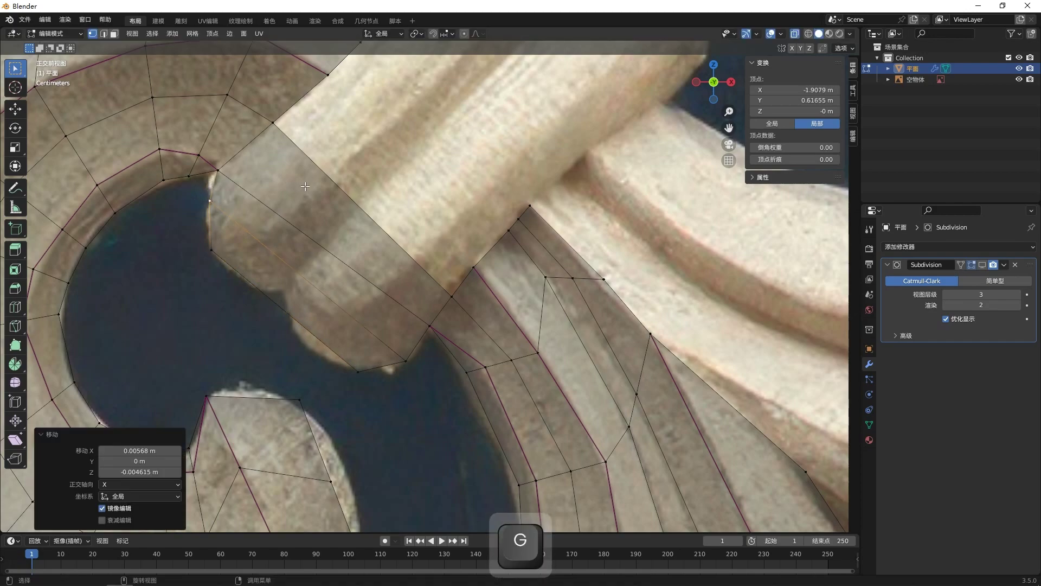
- Extrude the bridging face's upper edge four times across the knot toward its upper part
{"action": "middle_click_drag", "start_coordinate": [325, 88], "coordinate": [289, 154], "text": "shift"}
{"action": "left_click", "coordinate": [413, 360], "text": "shift"}
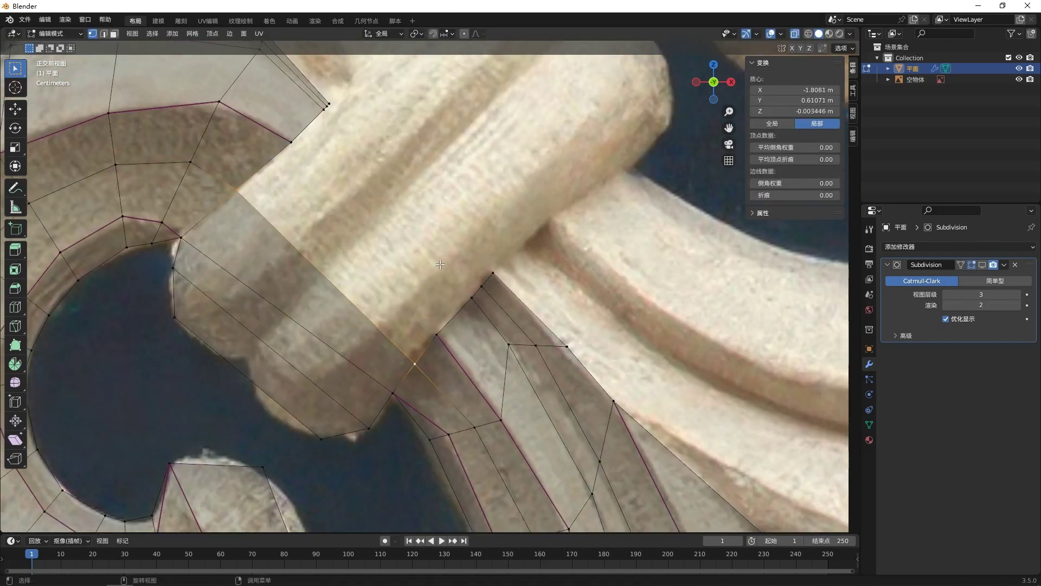
{"action": "key", "text": "e"}
{"action": "left_click", "coordinate": [492, 195]}
{"action": "key", "text": "e"}
{"action": "left_click", "coordinate": [521, 170]}
{"action": "key", "text": "e"}
{"action": "left_click", "coordinate": [549, 146]}
{"action": "key", "text": "e"}
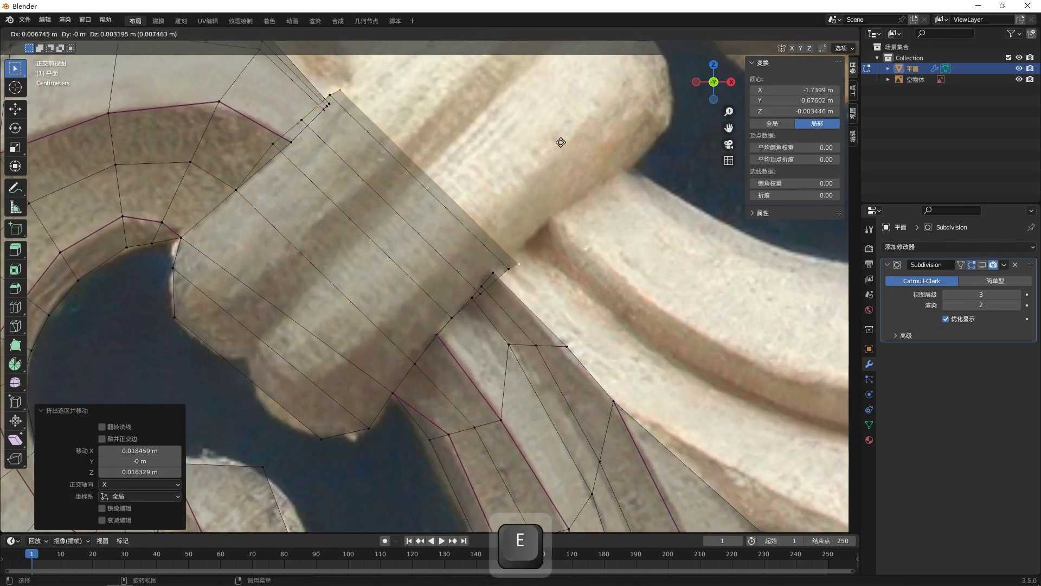
{"action": "left_click", "coordinate": [573, 132]}
- Merge the first two strip vertices on the knot's lower-right side into the adjoining scroll vertices using At Last
{"action": "scroll", "coordinate": [386, 210], "scroll_direction": "up", "scroll_amount": 3}
{"action": "middle_click_drag", "start_coordinate": [386, 210], "coordinate": [443, 183], "text": "shift"}
{"action": "left_click", "coordinate": [555, 370]}
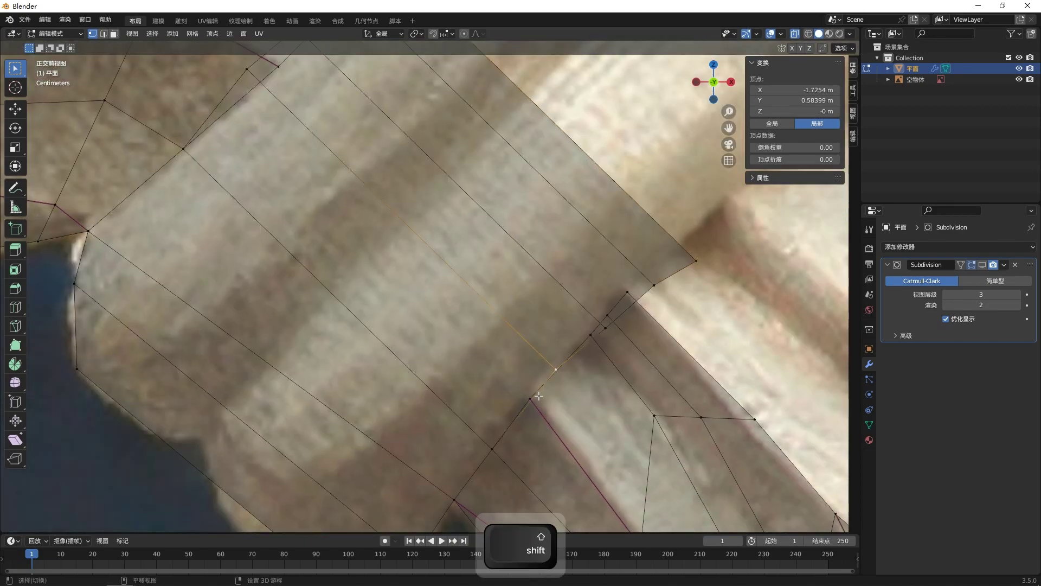
{"action": "left_click", "coordinate": [529, 398], "text": "shift"}
{"action": "right_click", "coordinate": [602, 410]}
{"action": "mouse_move", "coordinate": [613, 527]}
{"action": "left_click", "coordinate": [670, 511]}
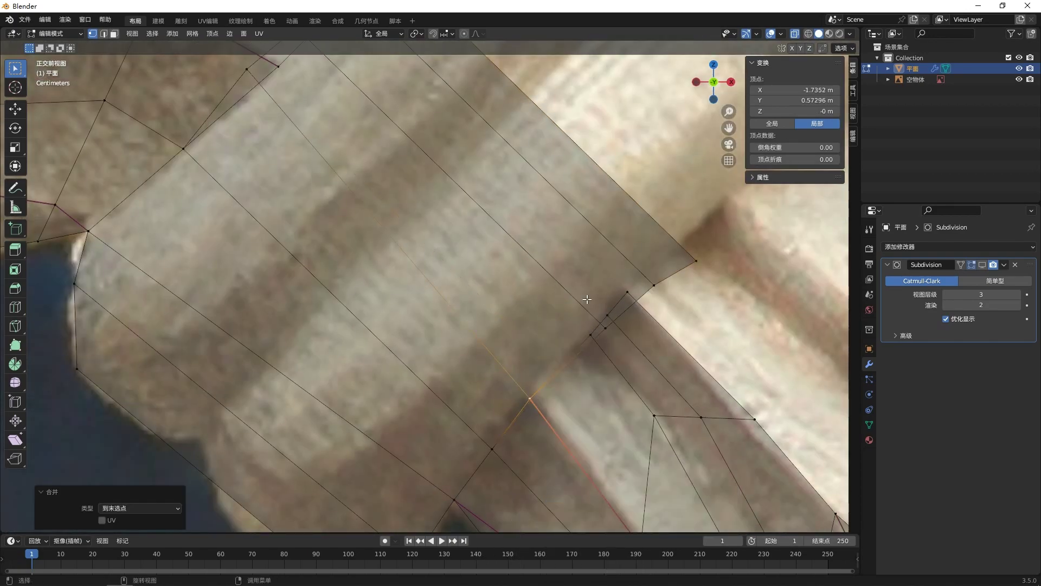
{"action": "left_click", "coordinate": [605, 327]}
{"action": "left_click", "coordinate": [591, 335], "text": "shift"}
{"action": "right_click", "coordinate": [639, 447]}
{"action": "mouse_move", "coordinate": [643, 523]}
{"action": "left_click", "coordinate": [686, 441]}
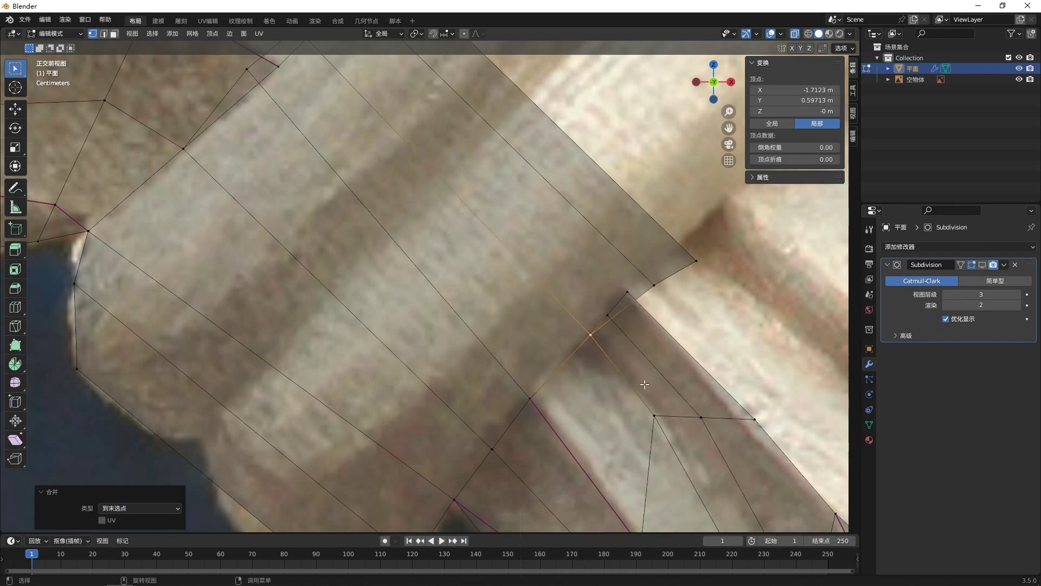
- Merge the remaining two strip vertices on the knot's lower-right side with the neighbouring scroll vertices
{"action": "left_click", "coordinate": [608, 315]}
{"action": "left_click", "coordinate": [654, 285], "text": "shift"}
{"action": "right_click", "coordinate": [672, 434]}
{"action": "left_click", "coordinate": [730, 508]}
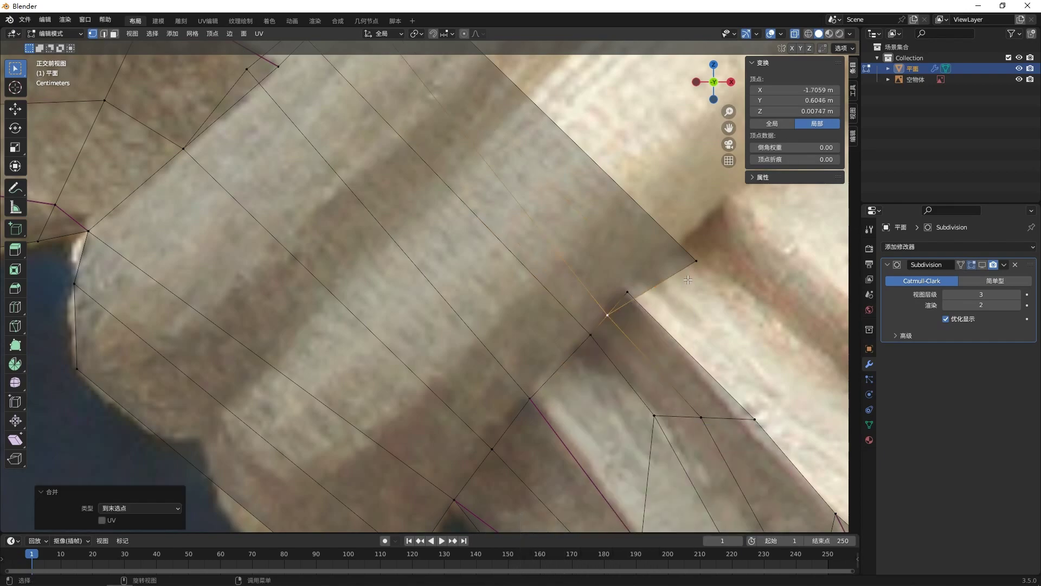
{"action": "left_click", "coordinate": [696, 261]}
{"action": "left_click", "coordinate": [628, 292], "text": "shift"}
{"action": "right_click", "coordinate": [662, 501]}
{"action": "mouse_move", "coordinate": [653, 500]}
{"action": "left_click", "coordinate": [750, 487]}
- Merge the first strip vertex on the knot's upper-left side into the upper scroll's creased end vertex using At Last
{"action": "middle_click_drag", "start_coordinate": [304, 130], "coordinate": [393, 224], "text": "shift"}
{"action": "left_click", "coordinate": [336, 162]}
{"action": "left_click", "coordinate": [368, 160], "text": "shift"}
{"action": "right_click", "coordinate": [389, 185]}
{"action": "mouse_move", "coordinate": [388, 363]}
{"action": "mouse_move", "coordinate": [389, 390]}
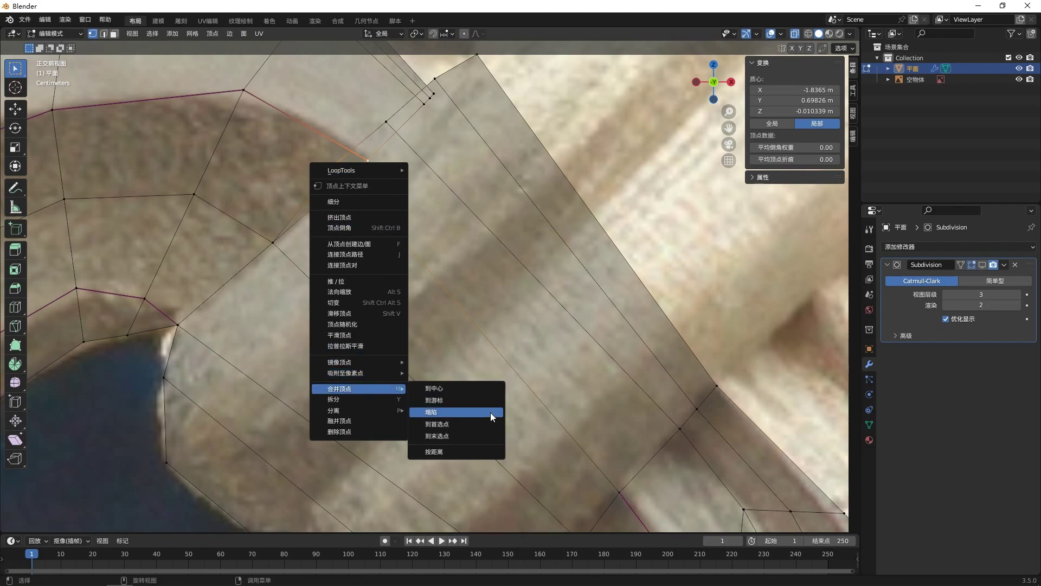
{"action": "left_click", "coordinate": [480, 436]}
- Merge the next two strip vertices on the knot's upper-left side with the adjoining upper scroll vertices
{"action": "middle_click_drag", "start_coordinate": [404, 149], "coordinate": [413, 222], "text": "shift"}
{"action": "left_click", "coordinate": [394, 195]}
{"action": "left_click", "coordinate": [433, 177], "text": "shift"}
{"action": "right_click", "coordinate": [456, 205]}
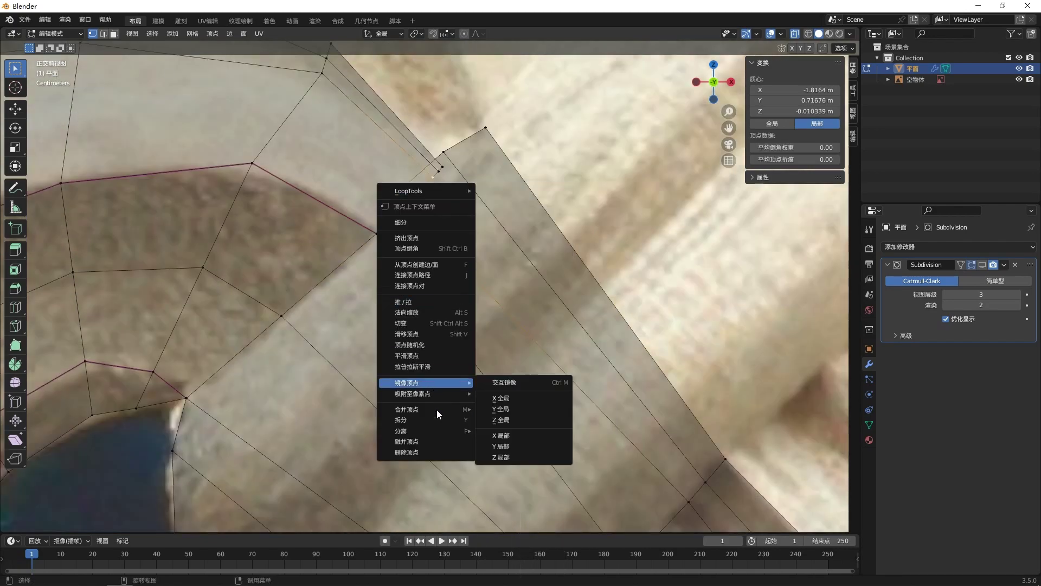
{"action": "left_click", "coordinate": [498, 451]}
{"action": "right_click", "coordinate": [469, 199]}
{"action": "mouse_move", "coordinate": [429, 404]}
{"action": "left_click", "coordinate": [508, 450]}
- Merge the knot strip's outermost upper-left vertex into the leaf's end vertex using At Last
{"action": "left_click", "coordinate": [485, 128]}
{"action": "left_click", "coordinate": [442, 167], "text": "shift"}
{"action": "right_click", "coordinate": [542, 179]}
{"action": "mouse_move", "coordinate": [492, 383]}
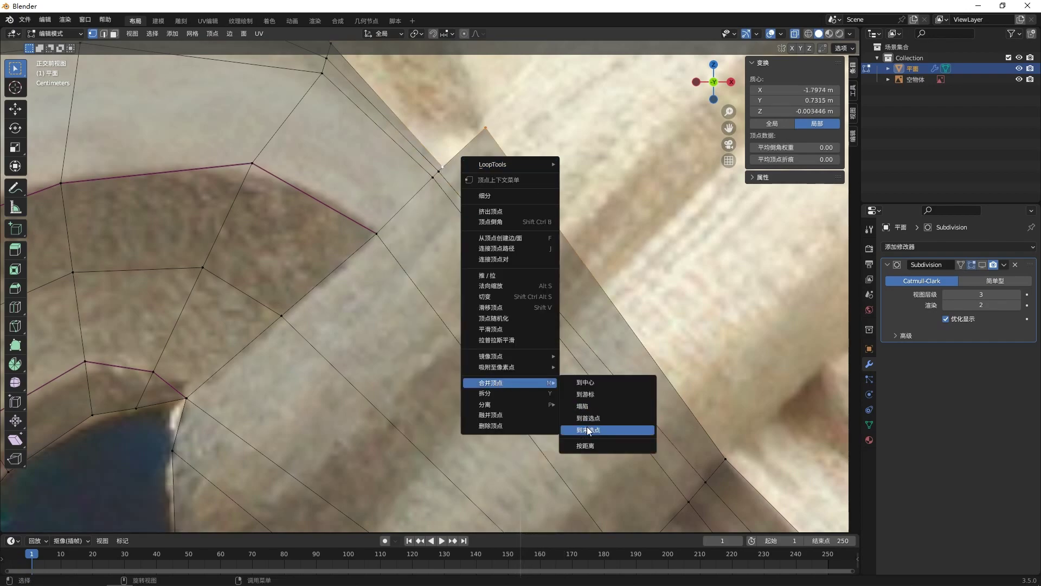
{"action": "left_click", "coordinate": [589, 430]}
- Add a single centred loop cut across the knot's strips along its groove, with a slide factor of 0
{"action": "scroll", "coordinate": [580, 412], "scroll_direction": "down", "scroll_amount": 4}
{"action": "left_click", "coordinate": [504, 244]}
{"action": "middle_click_drag", "start_coordinate": [504, 245], "coordinate": [396, 258], "text": "shift"}
{"action": "left_click", "coordinate": [326, 244]}
{"action": "left_click", "coordinate": [463, 366], "text": "shift"}
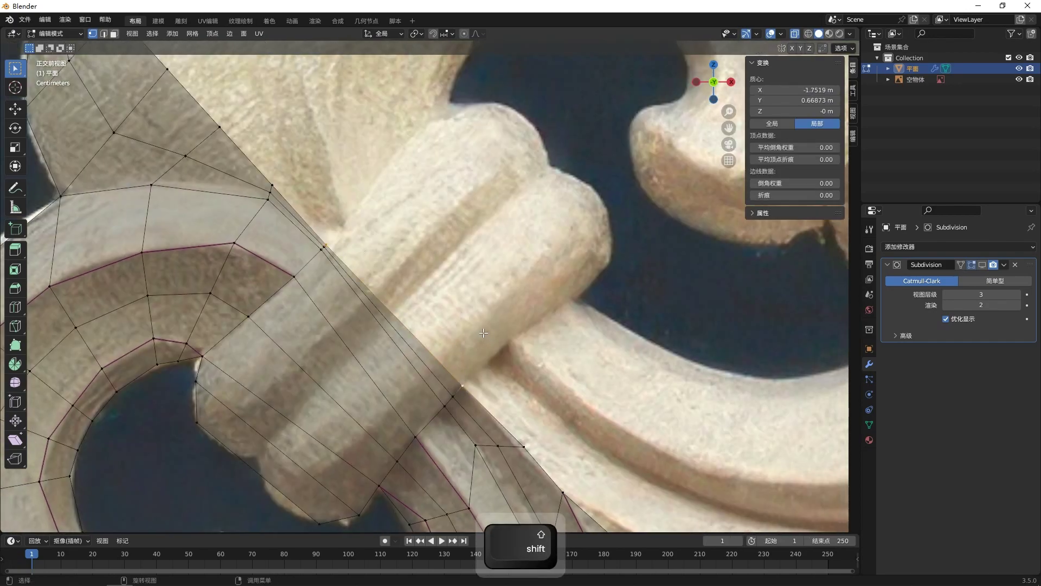
{"action": "left_click", "coordinate": [529, 282]}
{"action": "middle_click_drag", "start_coordinate": [528, 281], "coordinate": [392, 307], "text": "shift"}
{"action": "left_click", "coordinate": [341, 329]}
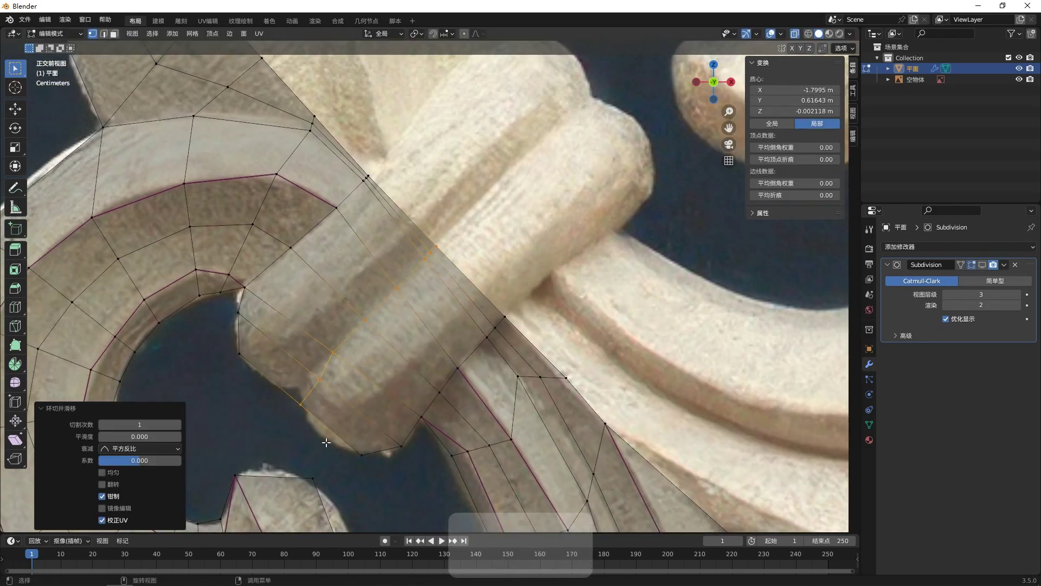
- Slide the groove loop's lower vertex along its edge and move the loop's end vertex into the notch of the knot's outline
{"action": "left_click", "coordinate": [319, 379]}
{"action": "key", "text": "g"}
{"action": "key", "text": "g"}
{"action": "left_click", "coordinate": [311, 380]}
{"action": "left_click", "coordinate": [301, 404]}
{"action": "key", "text": "g"}
{"action": "left_click", "coordinate": [300, 390]}
- Add a centred loop cut lengthwise through each of the knot's two lobes
{"action": "left_click", "coordinate": [379, 381]}
{"action": "left_click", "coordinate": [379, 382]}
{"action": "right_click", "coordinate": [379, 382]}
{"action": "key", "text": "ctrl+r"}
{"action": "left_click", "coordinate": [296, 327]}
{"action": "right_click", "coordinate": [295, 328]}
- Move the vertices on the knot's lower-left ends outward to match the rounded outline in the reference
{"action": "left_click", "coordinate": [265, 384]}
{"action": "left_click", "coordinate": [327, 438]}
{"action": "key", "text": "g"}
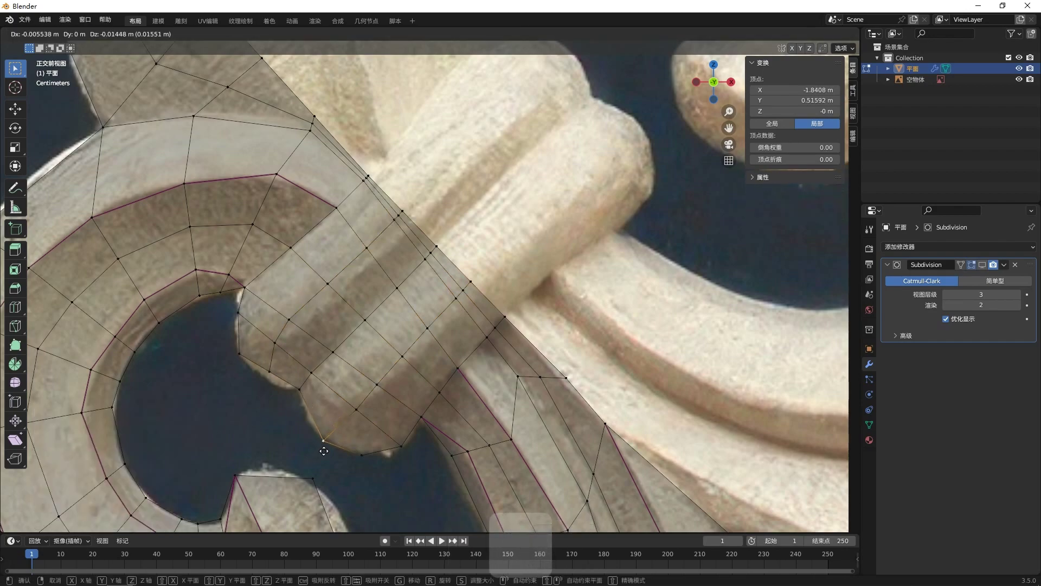
{"action": "left_click", "coordinate": [241, 356]}
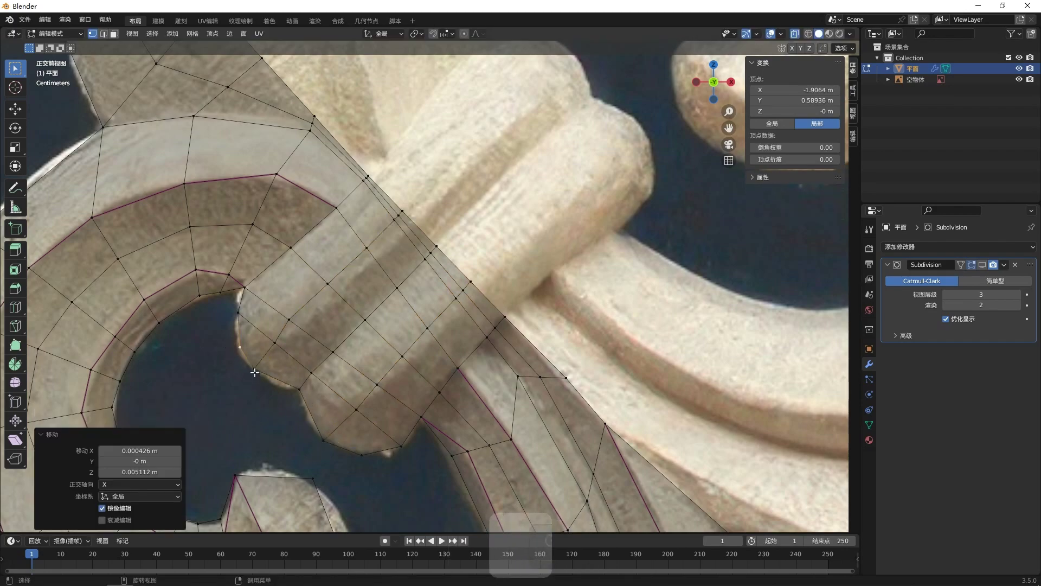
- Straighten the knot's central groove loop with LoopTools Gstretch, using the Spread (扩散) method
{"action": "left_click", "coordinate": [359, 320], "text": "alt"}
{"action": "middle_click_drag", "start_coordinate": [362, 321], "coordinate": [403, 333]}
{"action": "right_click", "coordinate": [514, 259]}
{"action": "mouse_move", "coordinate": [516, 244]}
{"action": "left_click", "coordinate": [548, 287]}
{"action": "left_click", "coordinate": [129, 462]}
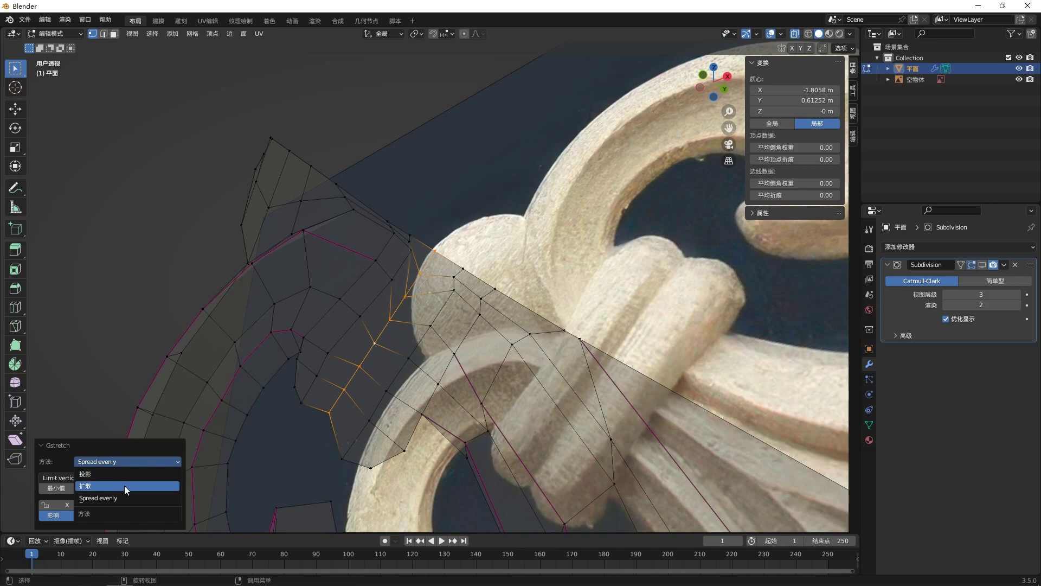
{"action": "left_click", "coordinate": [127, 486]}
{"action": "left_click", "coordinate": [547, 182]}
- Straighten the middle loop of the knot's lower-right lobe with LoopTools Gstretch
{"action": "middle_click_drag", "start_coordinate": [551, 187], "coordinate": [602, 130]}
{"action": "left_click", "coordinate": [454, 287], "text": "alt"}
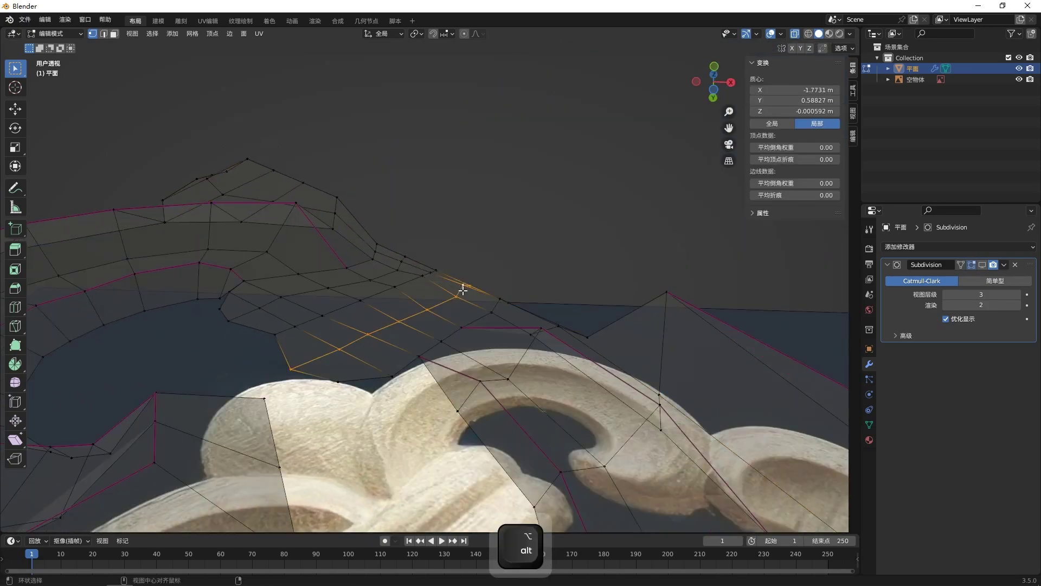
{"action": "right_click", "coordinate": [477, 234]}
{"action": "mouse_move", "coordinate": [488, 235]}
{"action": "left_click", "coordinate": [572, 281]}
{"action": "left_click", "coordinate": [515, 223]}
- Straighten the middle loop of the knot's upper-left lobe with LoopTools Gstretch
{"action": "middle_click_drag", "start_coordinate": [375, 282], "coordinate": [385, 337], "text": "shift"}
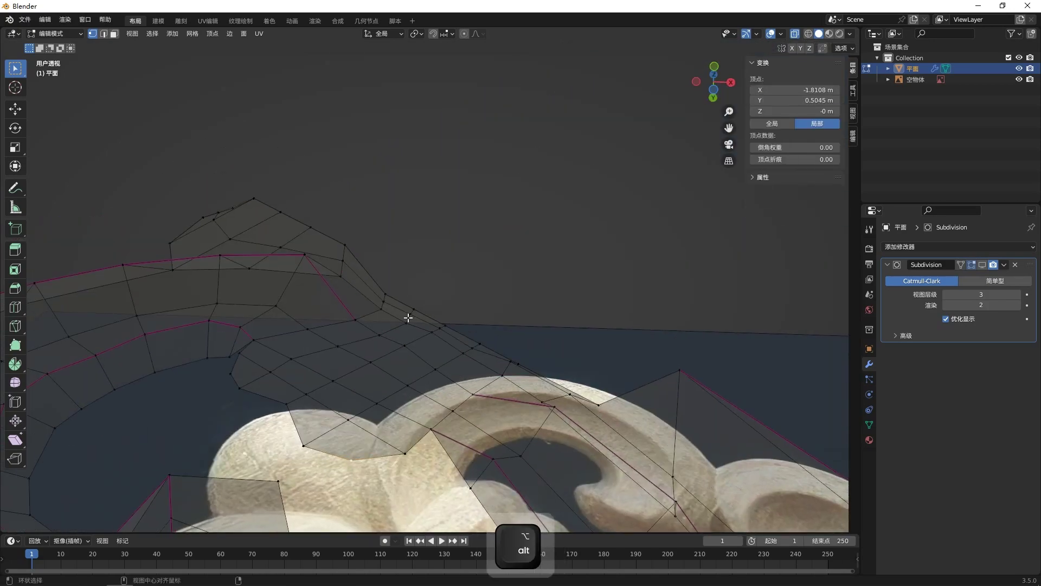
{"action": "left_click", "coordinate": [407, 316], "text": "alt"}
{"action": "right_click", "coordinate": [437, 296]}
{"action": "mouse_move", "coordinate": [468, 292]}
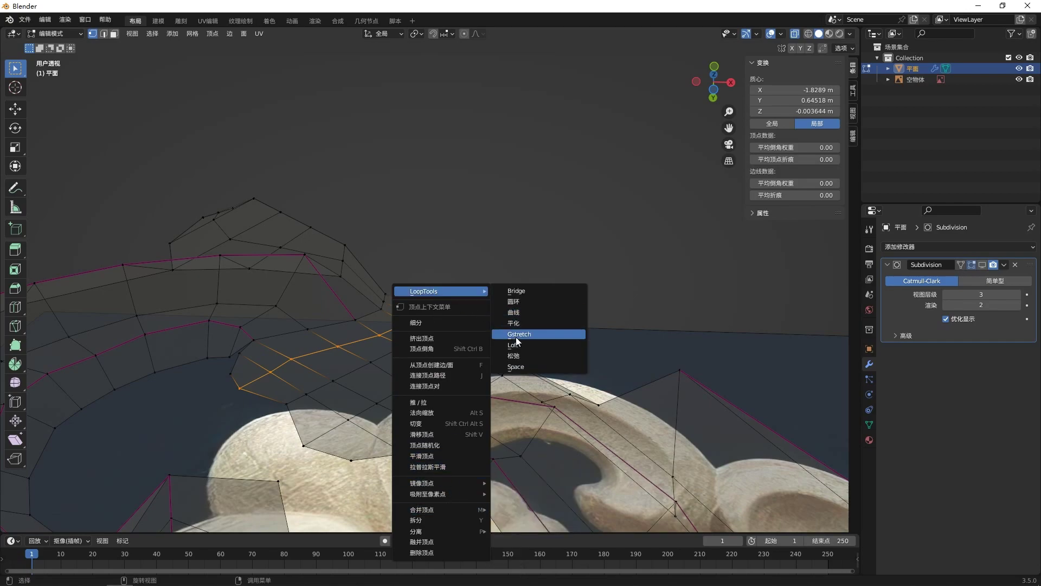
{"action": "left_click", "coordinate": [516, 337]}
{"action": "left_click", "coordinate": [497, 288]}
{"action": "mouse_move", "coordinate": [498, 288]}
{"action": "middle_mouse_down"}
{"action": "mouse_move", "coordinate": [421, 390]}
{"action": "mouse_move", "coordinate": [467, 383]}
{"action": "mouse_move", "coordinate": [496, 290]}
{"action": "middle_mouse_up"}
{"action": "scroll", "coordinate": [461, 379], "scroll_direction": "up", "scroll_amount": 2}
{"action": "scroll", "coordinate": [477, 290], "scroll_direction": "up", "scroll_amount": 1}
{"action": "left_click", "coordinate": [429, 285], "text": "alt"}
{"action": "middle_click_drag", "start_coordinate": [531, 392], "coordinate": [535, 326]}
{"action": "key", "text": "g"}
{"action": "key", "text": "y"}
{"action": "key", "text": "Escape"}
- Move the middle loops of both knot lobes along Y to bulge them, leaving out their end vertices on the outline
{"action": "left_click", "coordinate": [506, 384], "text": "alt"}
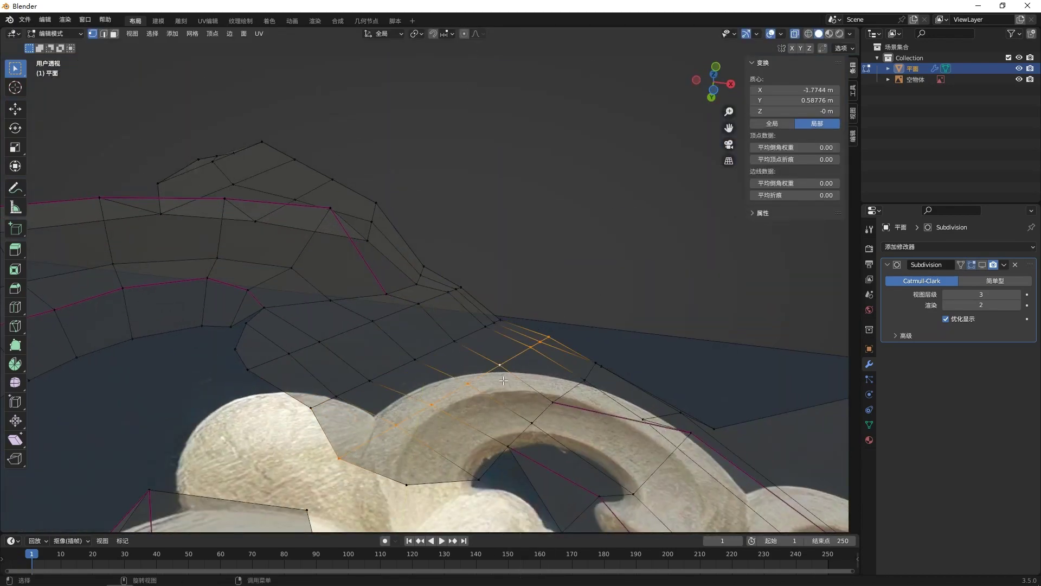
{"action": "middle_click_drag", "start_coordinate": [504, 380], "coordinate": [488, 421], "text": "alt"}
{"action": "middle_click_drag", "start_coordinate": [481, 257], "coordinate": [369, 409], "text": "shift"}
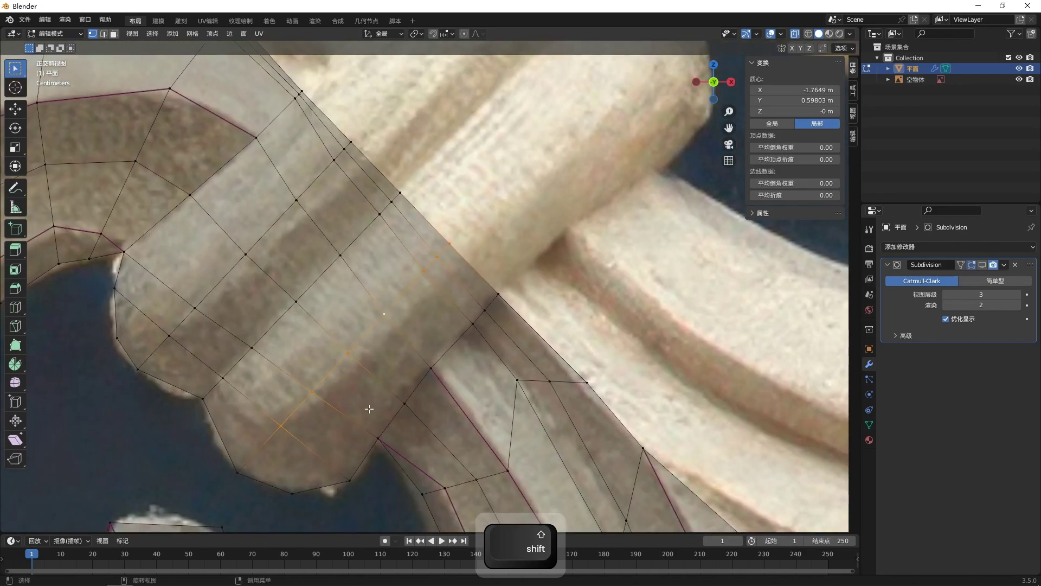
{"action": "left_click_drag", "start_coordinate": [111, 352], "coordinate": [153, 388], "text": "ctrl"}
{"action": "middle_click_drag", "start_coordinate": [434, 409], "coordinate": [465, 332]}
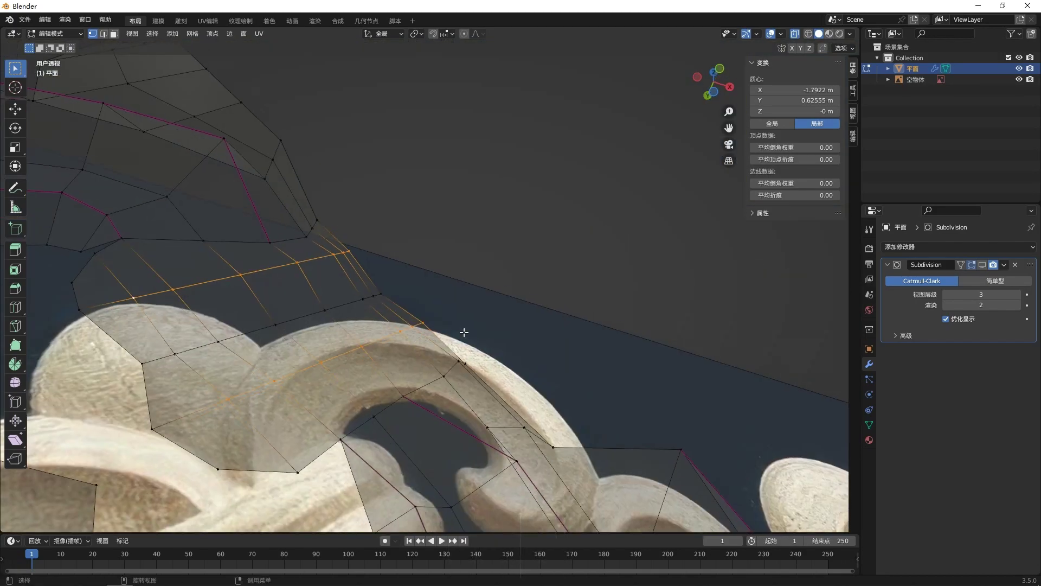
{"action": "key", "text": "g"}
{"action": "key", "text": "y"}
{"action": "left_click", "coordinate": [468, 318]}
{"action": "left_click", "coordinate": [512, 284]}
- Add two centred loop cuts along the knot's lower-right lobe, one on each side of its middle loop
{"action": "key", "text": "KP_1"}
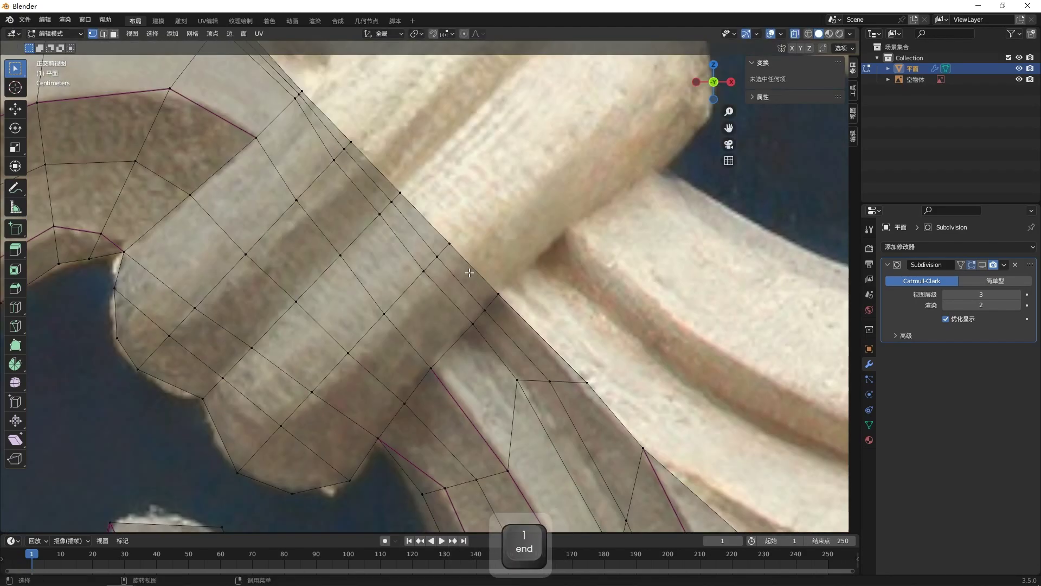
{"action": "left_click", "coordinate": [400, 256]}
{"action": "right_click", "coordinate": [400, 256]}
{"action": "key", "text": "ctrl+r"}
{"action": "left_click", "coordinate": [433, 299]}
{"action": "right_click", "coordinate": [433, 299]}
{"action": "left_click", "coordinate": [469, 212]}
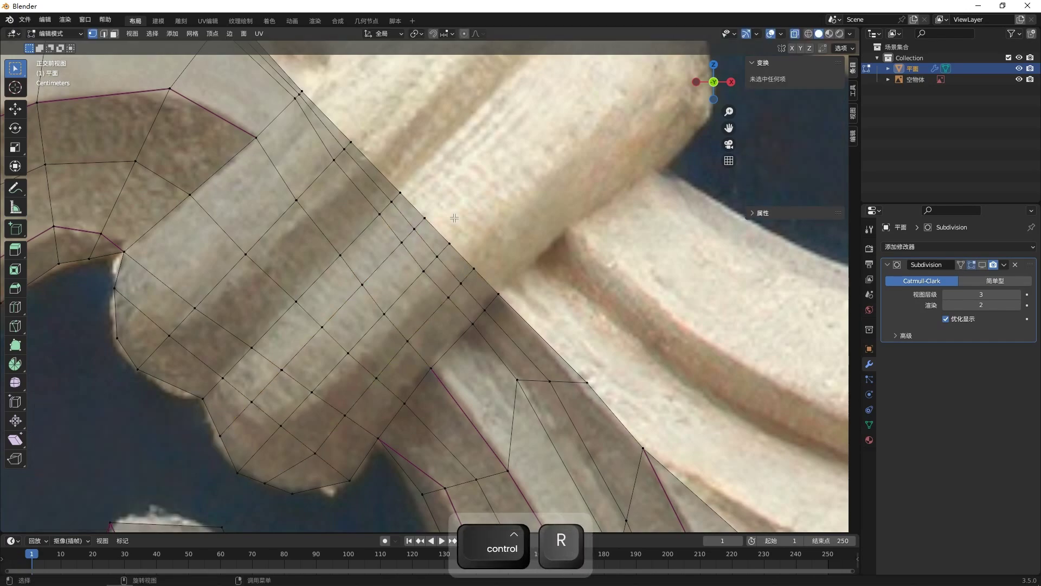
- Add two centred loop cuts along the knot's upper-left lobe, one on each side of its middle loop
{"action": "middle_click_drag", "start_coordinate": [428, 206], "coordinate": [537, 299], "text": "shift"}
{"action": "key", "text": "ctrl+r"}
{"action": "left_click", "coordinate": [466, 285]}
{"action": "right_click", "coordinate": [466, 285]}
{"action": "key", "text": "ctrl+r"}
{"action": "left_click", "coordinate": [424, 230]}
{"action": "right_click", "coordinate": [424, 230]}
{"action": "left_click", "coordinate": [497, 228]}
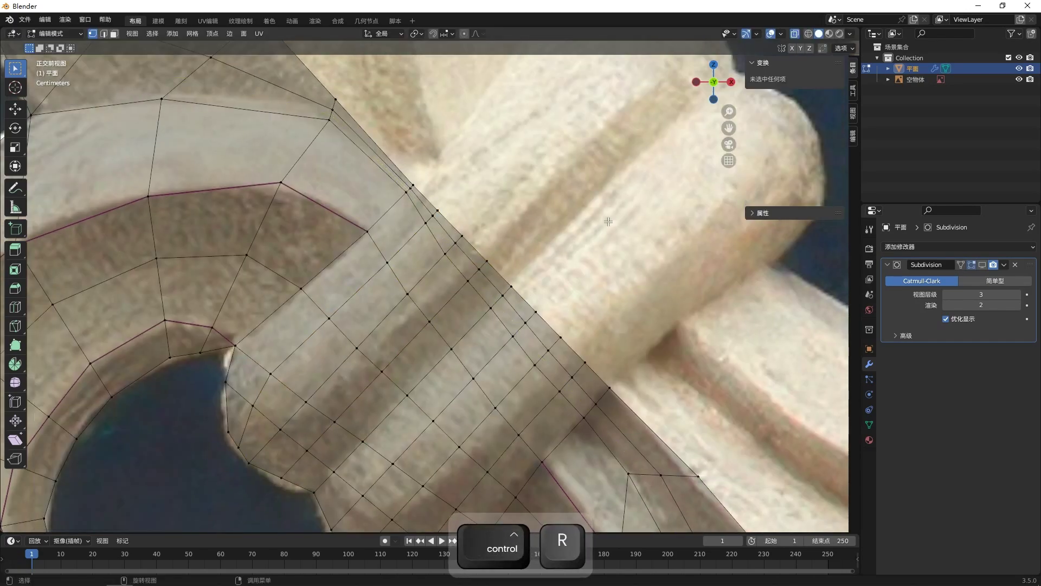
- Turn on the Subdivision modifier's viewport display and leave edit mode to view the whole ornament
{"action": "scroll", "coordinate": [574, 290], "scroll_direction": "down", "scroll_amount": 6}
{"action": "scroll", "coordinate": [573, 293], "scroll_direction": "down", "scroll_amount": 4}
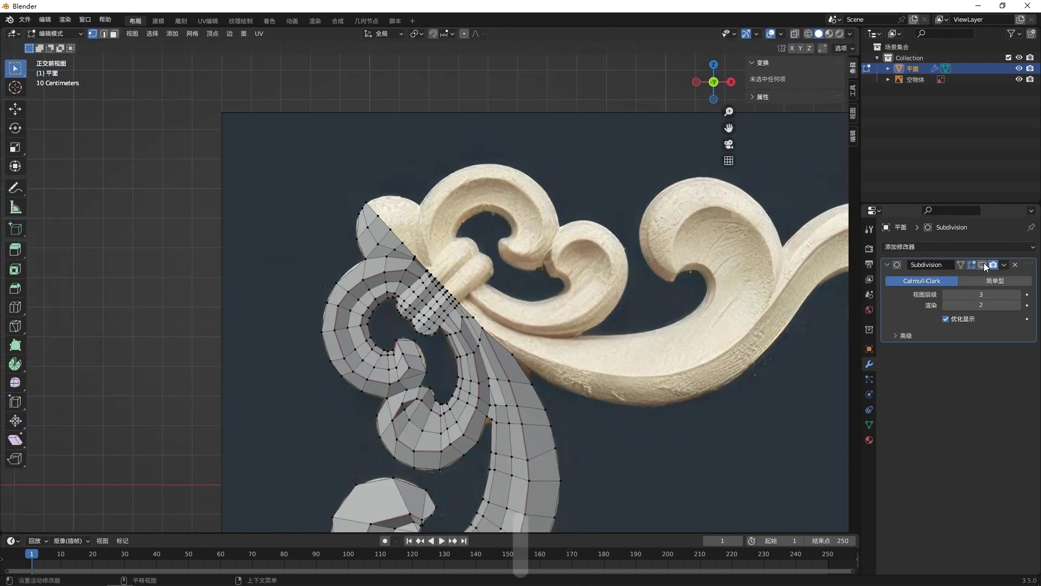
{"action": "key", "text": "Tab"}
{"action": "middle_click_drag", "start_coordinate": [610, 434], "coordinate": [586, 350], "text": "shift"}
{"action": "middle_click_drag", "start_coordinate": [546, 282], "coordinate": [495, 303], "text": "shift"}
{"action": "scroll", "coordinate": [513, 306], "scroll_direction": "down", "scroll_amount": 3}
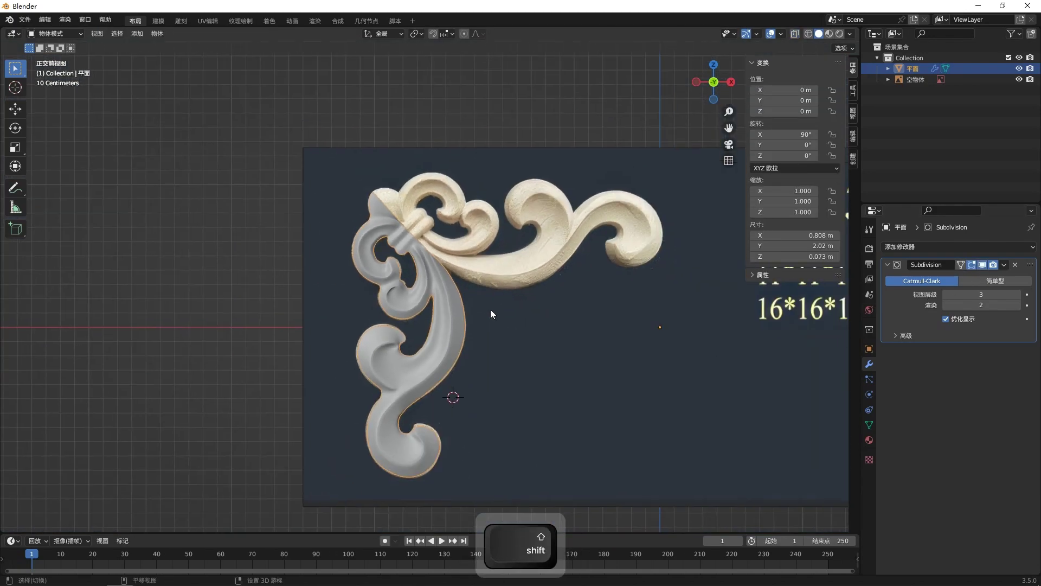
- Add a Mirror modifier to the ornament
{"action": "left_click", "coordinate": [893, 247]}
{"action": "left_click", "coordinate": [869, 372]}
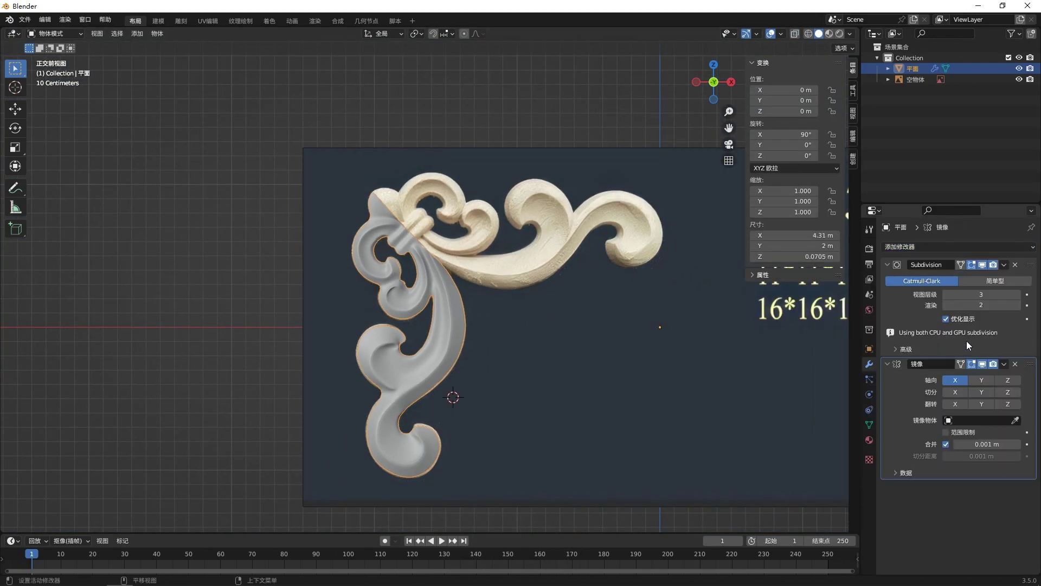
{"action": "scroll", "coordinate": [814, 345], "scroll_direction": "down", "scroll_amount": 4}
{"action": "key", "text": "r"}
{"action": "left_click", "coordinate": [763, 317]}
{"action": "key", "text": "ctrl+z"}
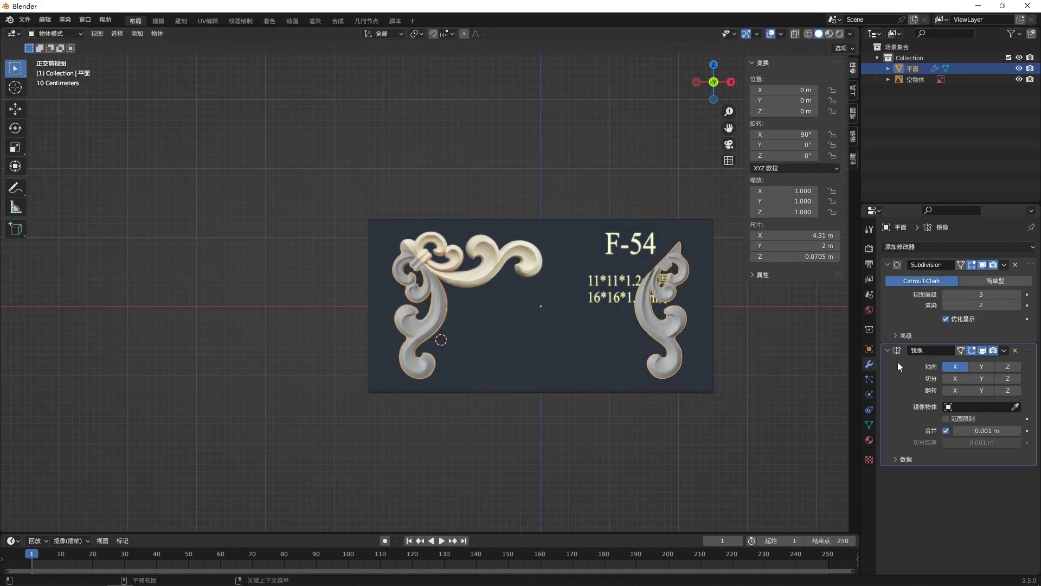
- Pick the reference image empty (空物体) as the Mirror modifier's mirror object
{"action": "left_click", "coordinate": [1015, 406]}
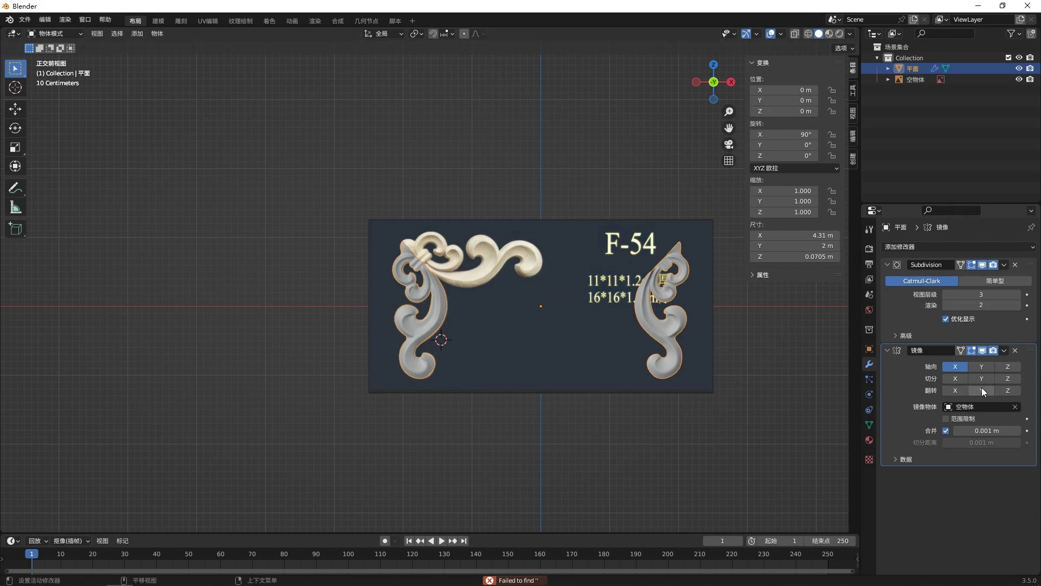
- Try mirroring across the Y axis and move the ornament downward to test where the mirrored copy lands
{"action": "left_click", "coordinate": [957, 366]}
{"action": "left_click", "coordinate": [977, 366]}
{"action": "scroll", "coordinate": [678, 347], "scroll_direction": "down", "scroll_amount": 5}
{"action": "scroll", "coordinate": [488, 327], "scroll_direction": "up", "scroll_amount": 7}
{"action": "key", "text": "g"}
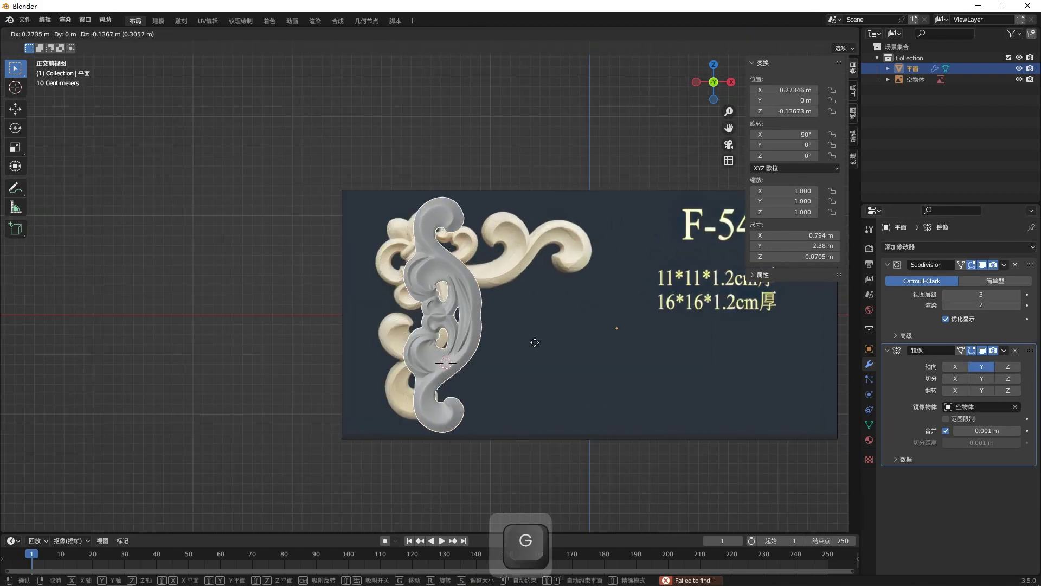
{"action": "left_click", "coordinate": [513, 419]}
{"action": "key", "text": "g"}
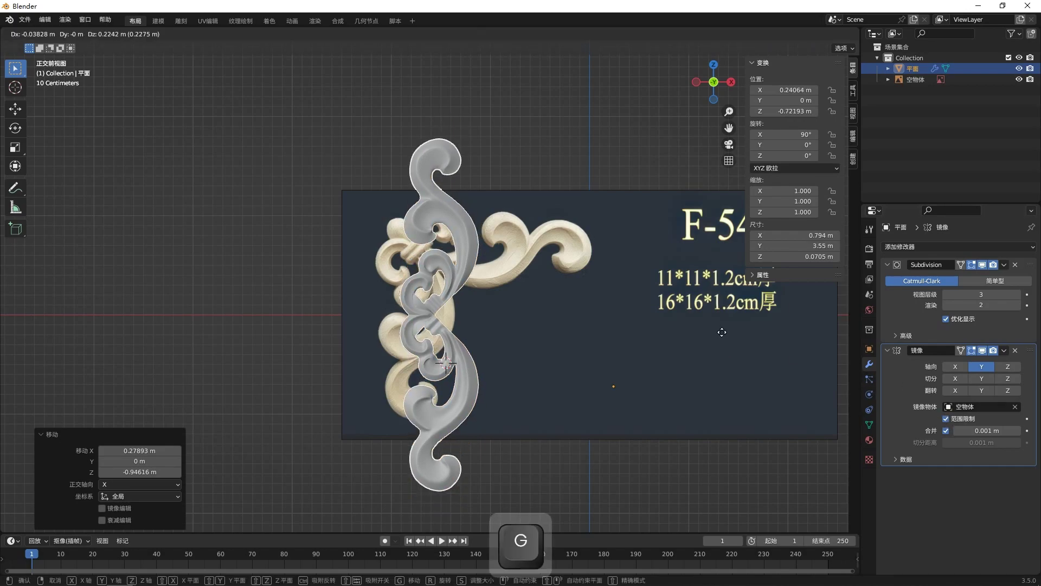
{"action": "left_click", "coordinate": [721, 332]}
{"action": "key", "text": "ctrl+z"}
- Try Z as the mirror axis instead and inspect the mirrored copy from the side
{"action": "left_click", "coordinate": [985, 366]}
{"action": "left_click", "coordinate": [1006, 366]}
{"action": "scroll", "coordinate": [763, 405], "scroll_direction": "down", "scroll_amount": 2}
{"action": "middle_click_drag", "start_coordinate": [659, 409], "coordinate": [546, 413]}
- Undo the trial move and axis changes, and return the mirror to the X axis in the front view
{"action": "key", "text": "ctrl+z"}
{"action": "key", "text": "ctrl+z"}
{"action": "key", "text": "ctrl+z"}
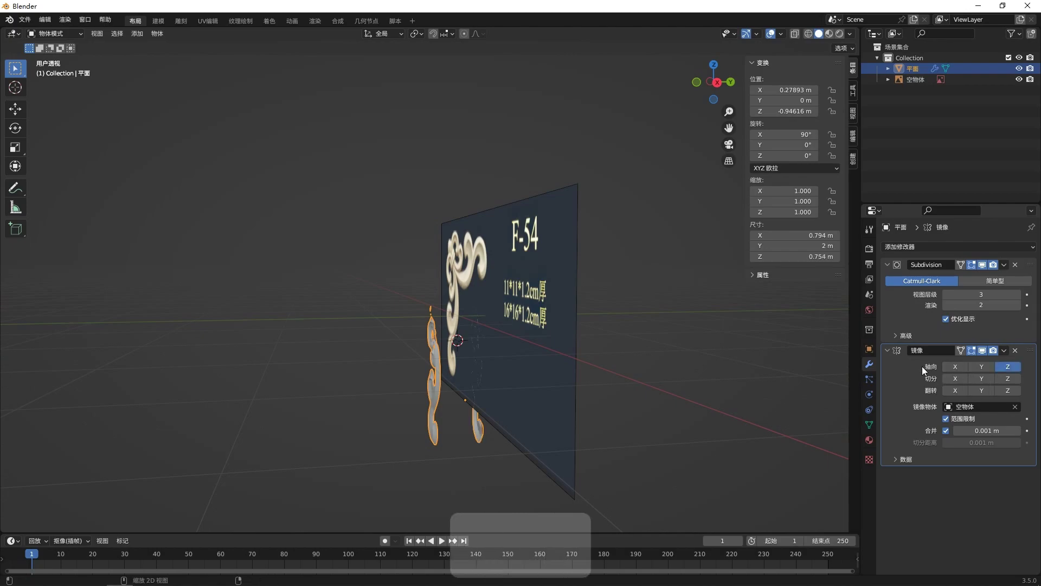
{"action": "key", "text": "KP_1"}
{"action": "left_click", "coordinate": [955, 366]}
- Apply the Mirror modifier and enter edit mode on the ornament
{"action": "left_click", "coordinate": [1004, 350]}
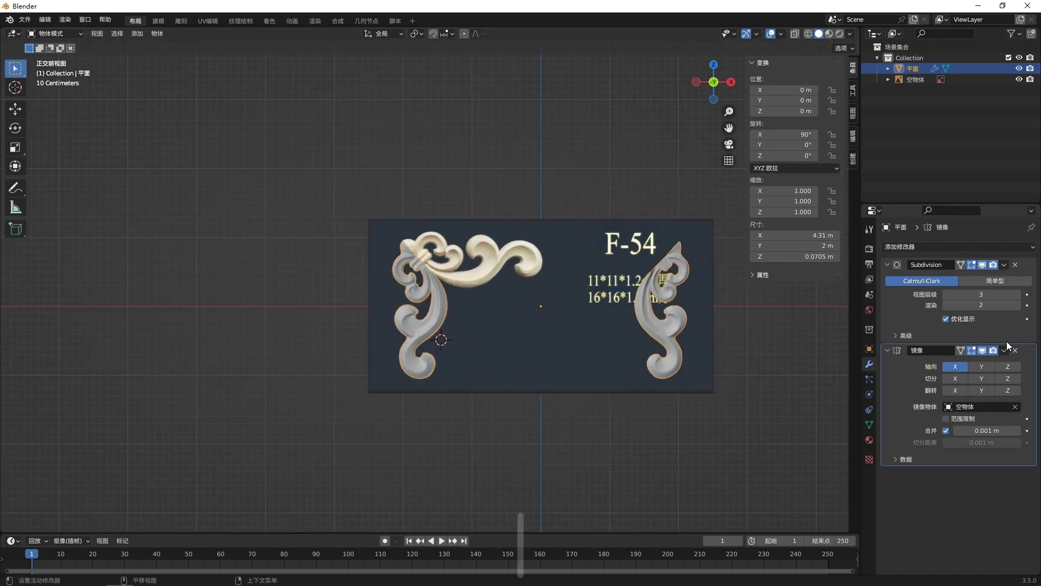
{"action": "left_click", "coordinate": [971, 359]}
{"action": "key", "text": "Tab"}
- Select the whole mirrored copy with X-ray on and move it along X to the middle of the reference image
{"action": "left_click_drag", "start_coordinate": [595, 202], "coordinate": [747, 445]}
{"action": "key", "text": "alt+z"}
{"action": "scroll", "coordinate": [667, 381], "scroll_direction": "up", "scroll_amount": 3}
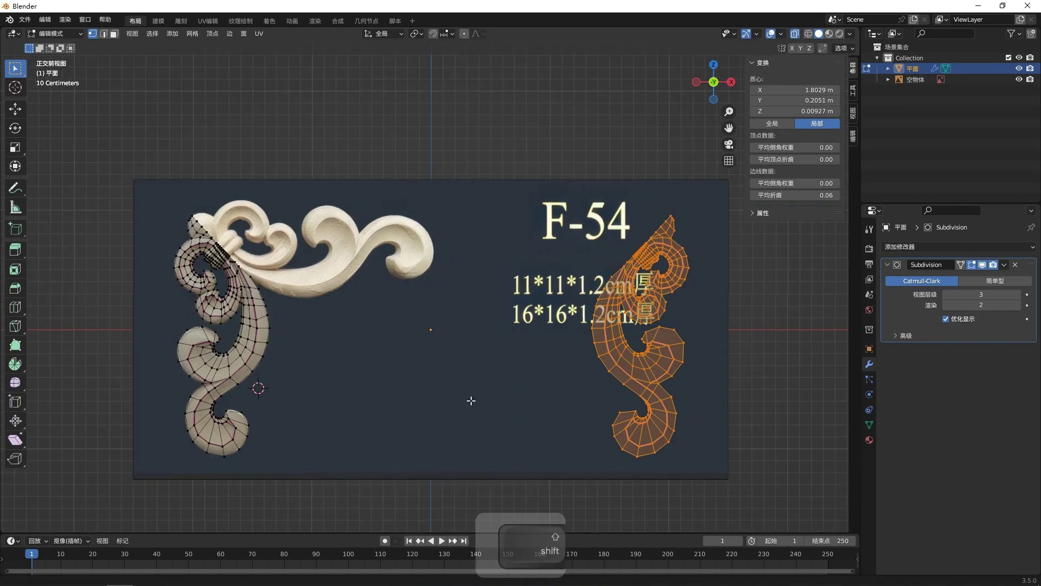
{"action": "key", "text": "g"}
{"action": "key", "text": "x"}
{"action": "left_click", "coordinate": [163, 391]}
- Rotate the mirrored copy by -92.1° and move it about -1.25 m in X and 0.45 m in Z onto the reference's horizontal arm
{"action": "key", "text": "r"}
{"action": "left_click", "coordinate": [458, 344]}
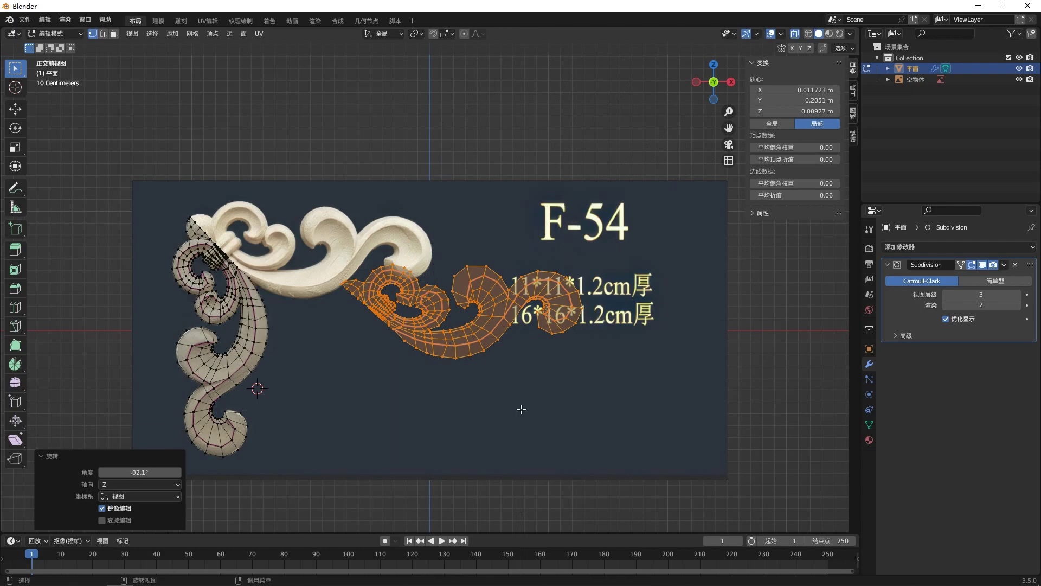
{"action": "key", "text": "g"}
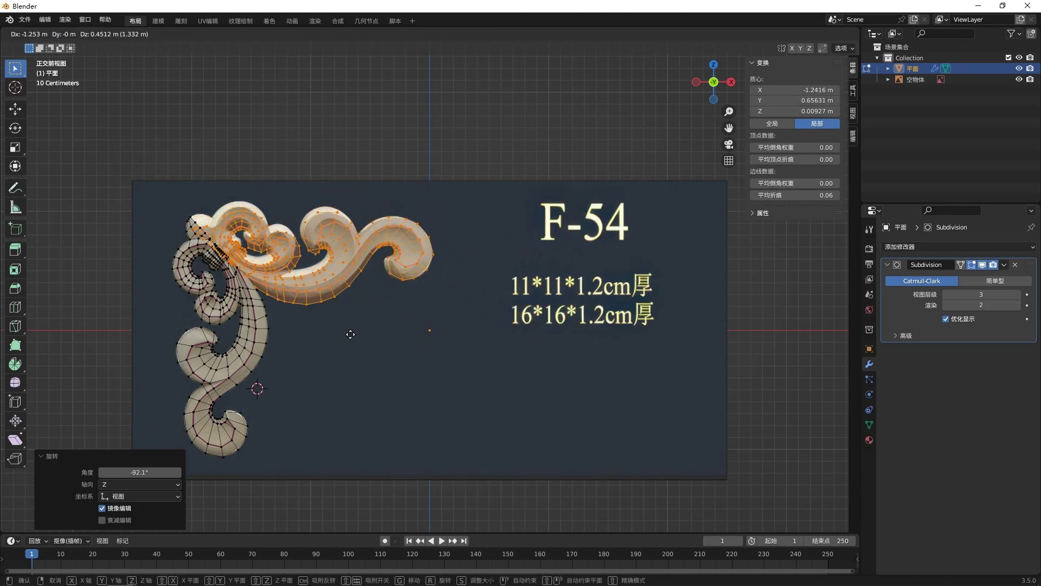
{"action": "left_click", "coordinate": [348, 339]}
- Fine-align the copy with the reference arm by raising it about 0.11 m, rotating it 2.96°, and shifting it about -0.02 m in X and -0.04 m in Z
{"action": "scroll", "coordinate": [331, 307], "scroll_direction": "up", "scroll_amount": 5}
{"action": "middle_click_drag", "start_coordinate": [242, 298], "coordinate": [608, 401], "text": "shift"}
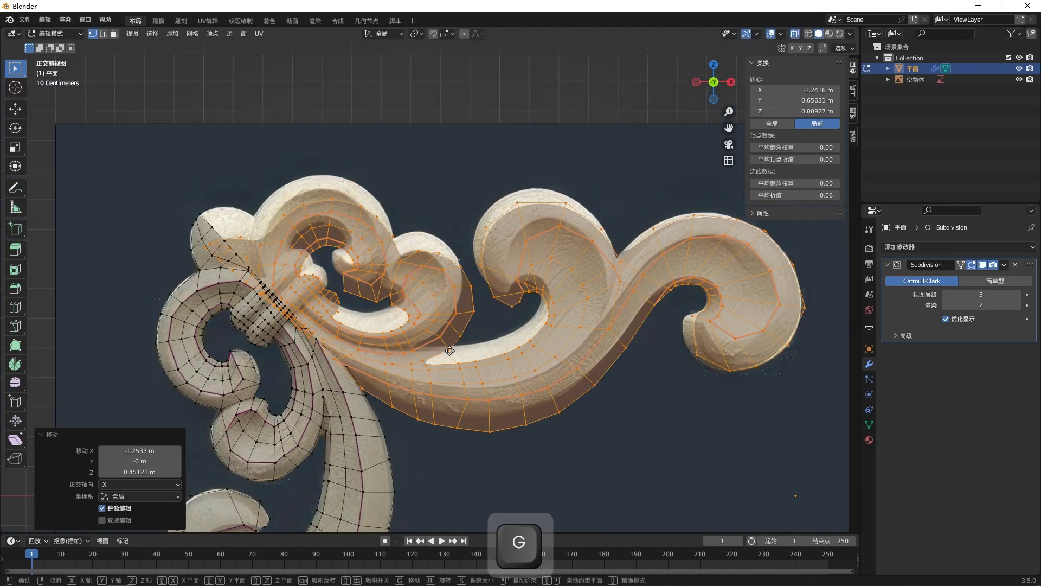
{"action": "left_click", "coordinate": [445, 318]}
{"action": "key", "text": "r"}
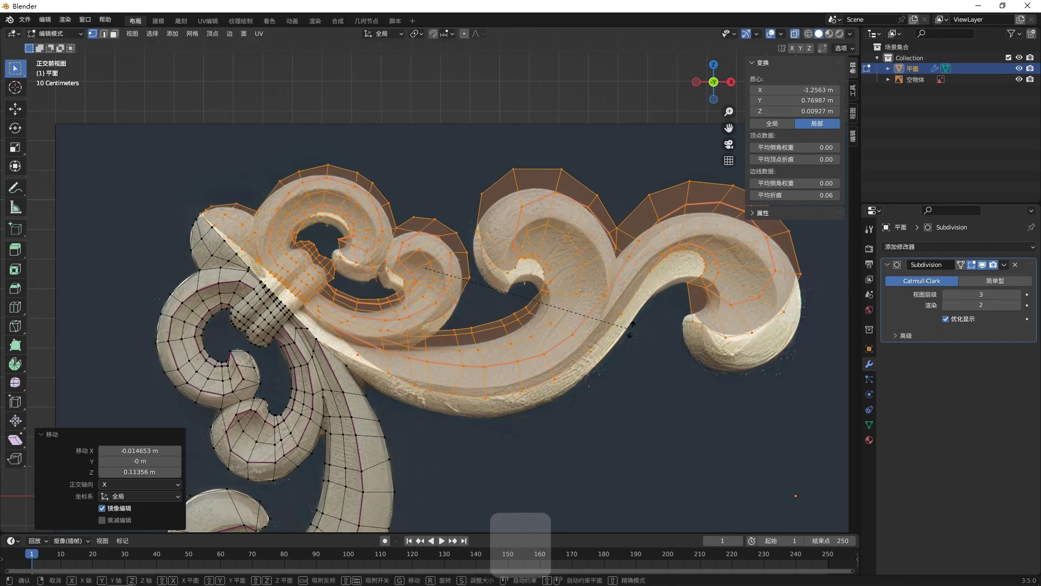
{"action": "left_click", "coordinate": [554, 355]}
{"action": "key", "text": "g"}
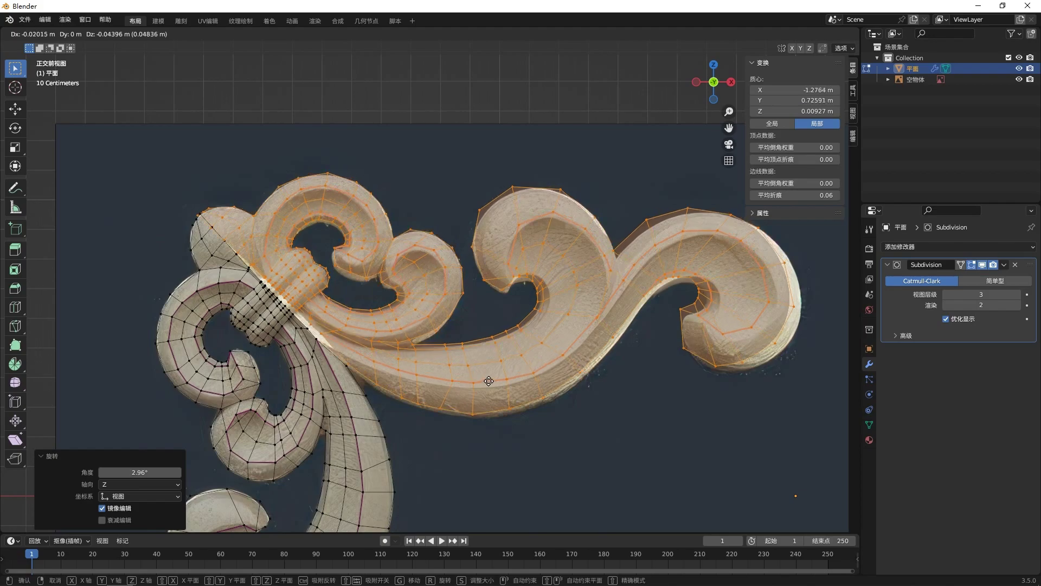
{"action": "left_click", "coordinate": [487, 382]}
- Merge the two halves' vertices at the leaf's tip, the outer end of the seam
{"action": "scroll", "coordinate": [326, 268], "scroll_direction": "up", "scroll_amount": 5}
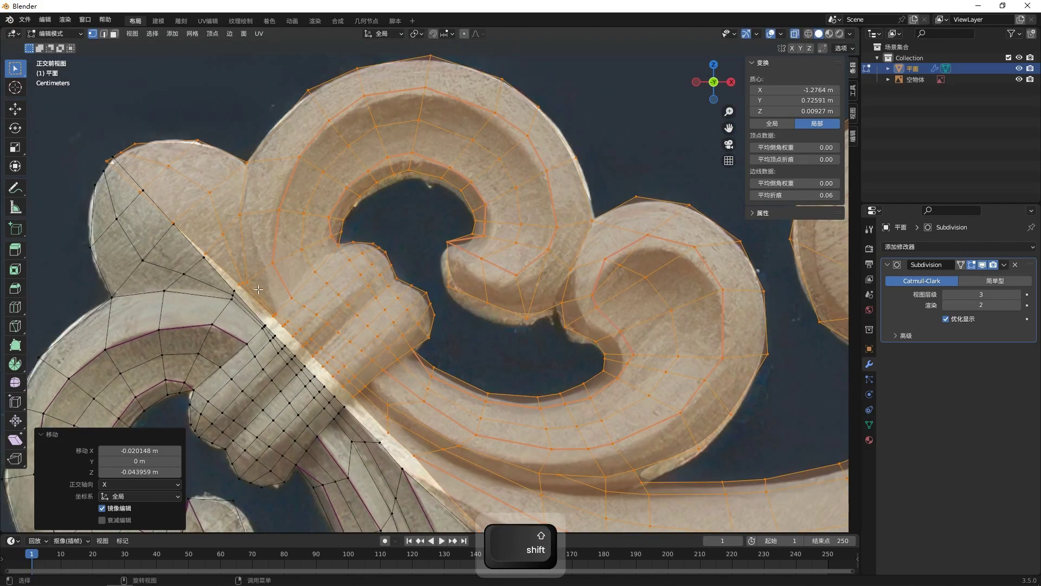
{"action": "middle_click_drag", "start_coordinate": [217, 227], "coordinate": [357, 301], "text": "shift"}
{"action": "left_click", "coordinate": [310, 240]}
{"action": "right_click", "coordinate": [271, 232]}
{"action": "mouse_move", "coordinate": [282, 456]}
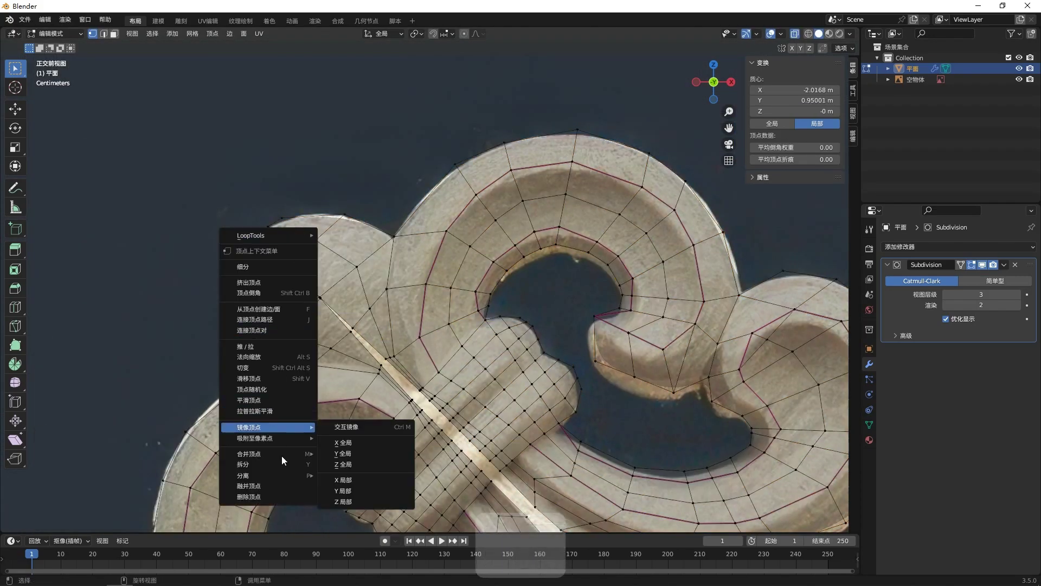
{"action": "left_click", "coordinate": [339, 460]}
- Merge the second pair of seam vertices below the leaf's tip
{"action": "left_click", "coordinate": [288, 265], "text": "shift"}
{"action": "right_click", "coordinate": [288, 266]}
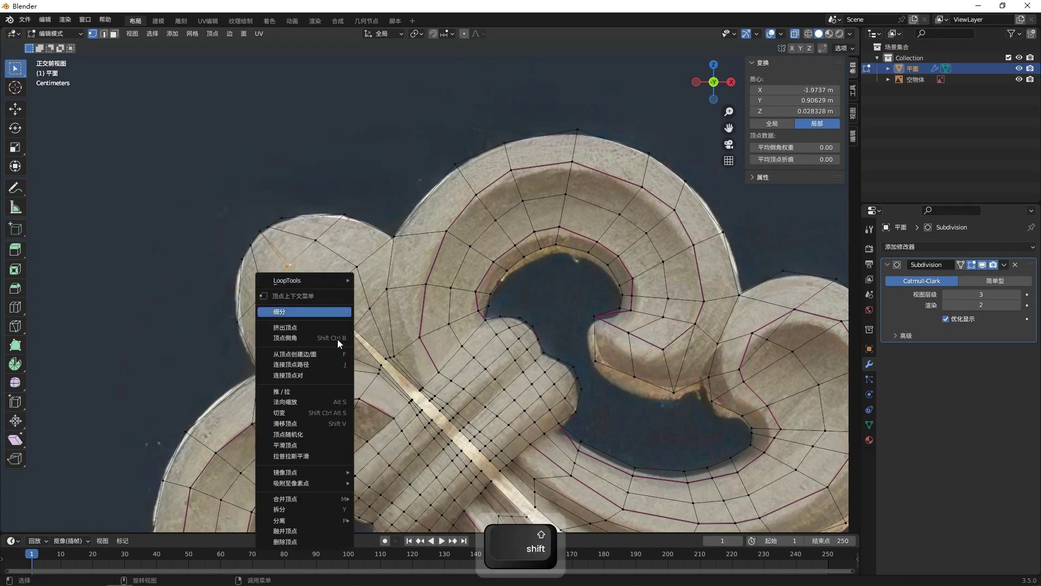
{"action": "mouse_move", "coordinate": [326, 498]}
{"action": "left_click", "coordinate": [383, 547]}
{"action": "left_click", "coordinate": [325, 296]}
- Merge the third pair of seam vertices in the middle of the leaf
{"action": "middle_click_drag", "start_coordinate": [326, 296], "coordinate": [350, 325]}
{"action": "left_click", "coordinate": [262, 319], "text": "shift"}
{"action": "left_click", "coordinate": [266, 323], "text": "shift"}
{"action": "right_click", "coordinate": [266, 323]}
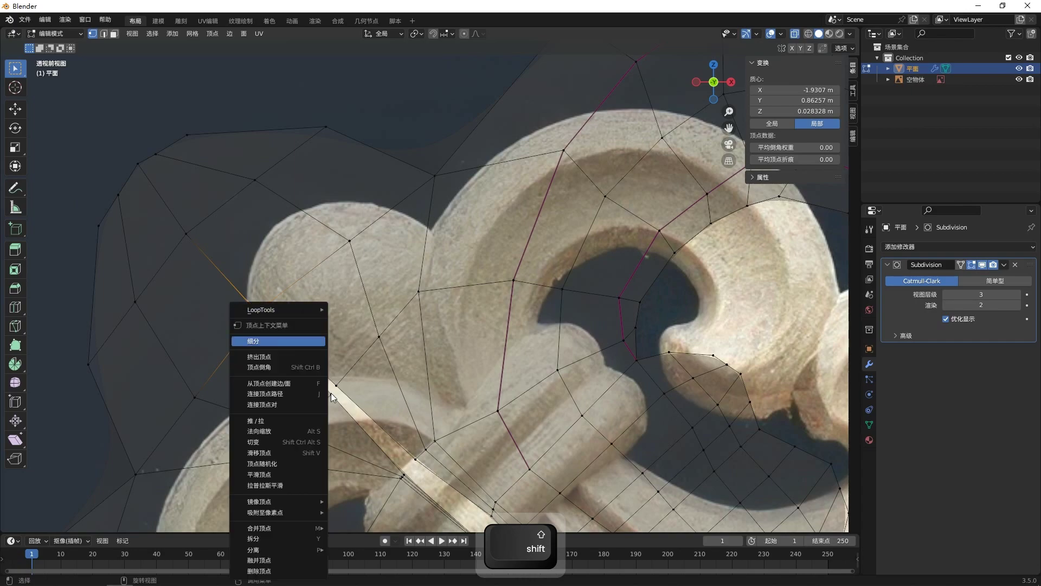
{"action": "mouse_move", "coordinate": [289, 528]}
{"action": "left_click", "coordinate": [374, 512]}
- Merge the fourth pair of seam vertices in the leaf's lower part using At Last (到末选点)
{"action": "left_click", "coordinate": [336, 385]}
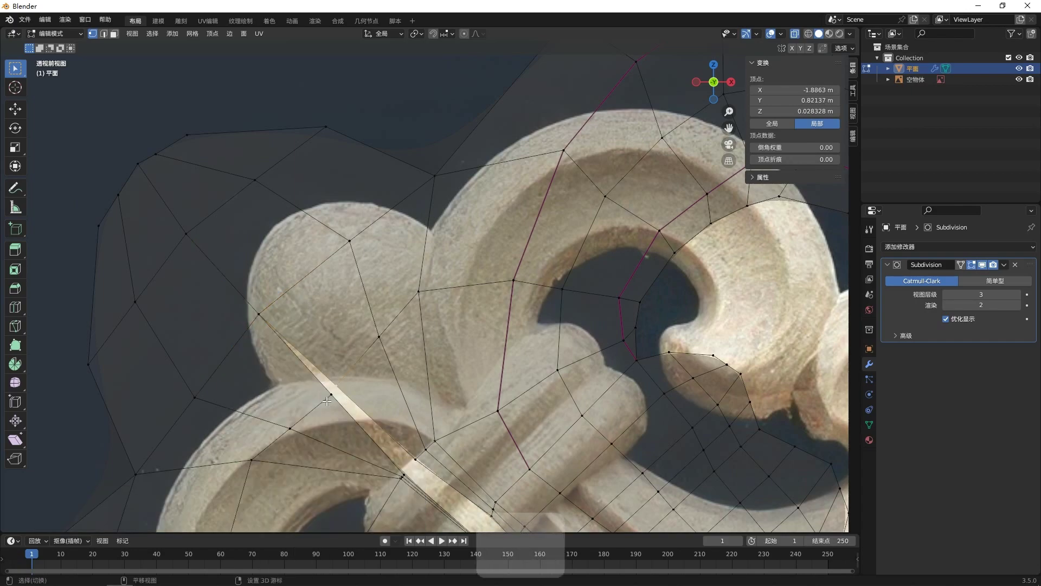
{"action": "left_click", "coordinate": [331, 394], "text": "shift"}
{"action": "right_click", "coordinate": [331, 395]}
{"action": "mouse_move", "coordinate": [337, 529]}
{"action": "left_click", "coordinate": [441, 514]}
- Merge the seam vertex pair at the leaf's inner end, just before the knot
{"action": "middle_click_drag", "start_coordinate": [429, 391], "coordinate": [413, 376], "text": "shift"}
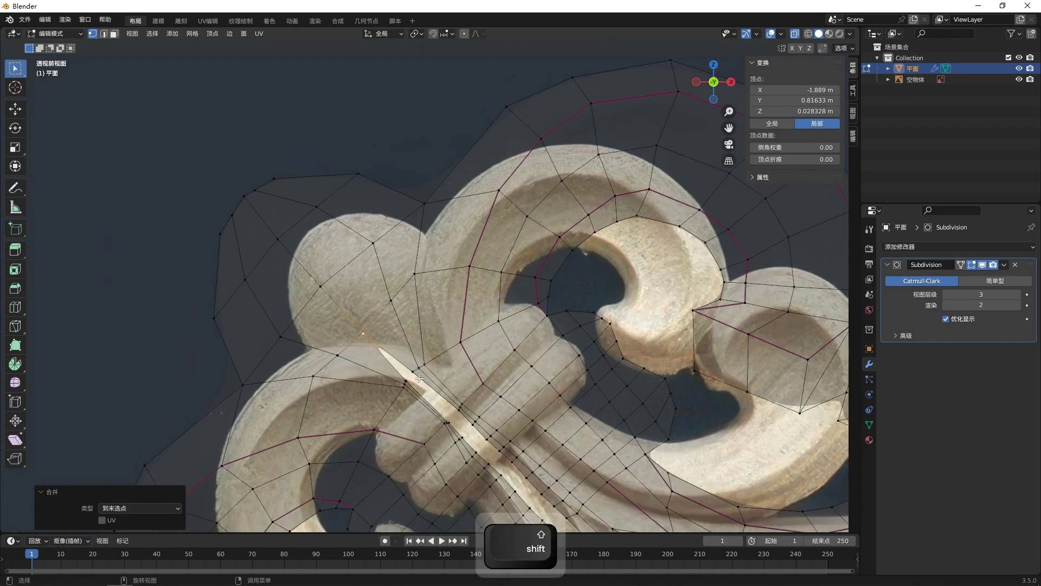
{"action": "right_click", "coordinate": [421, 396]}
{"action": "mouse_move", "coordinate": [407, 528]}
{"action": "left_click", "coordinate": [474, 467]}
- Merge the next two seam vertex pairs where the leaf meets the knot's upper-left edge
{"action": "middle_click_drag", "start_coordinate": [468, 442], "coordinate": [432, 227], "text": "shift"}
{"action": "left_click", "coordinate": [454, 340]}
{"action": "left_click", "coordinate": [443, 355], "text": "shift"}
{"action": "right_click", "coordinate": [460, 382]}
{"action": "mouse_move", "coordinate": [461, 528]}
{"action": "left_click", "coordinate": [518, 486]}
{"action": "mouse_move", "coordinate": [439, 460]}
{"action": "left_click", "coordinate": [515, 460]}
- Merge the following seam vertex pair on the knot's upper-left lobe
{"action": "middle_click_drag", "start_coordinate": [465, 241], "coordinate": [426, 215], "text": "shift"}
{"action": "left_click", "coordinate": [402, 221]}
{"action": "right_click", "coordinate": [402, 221]}
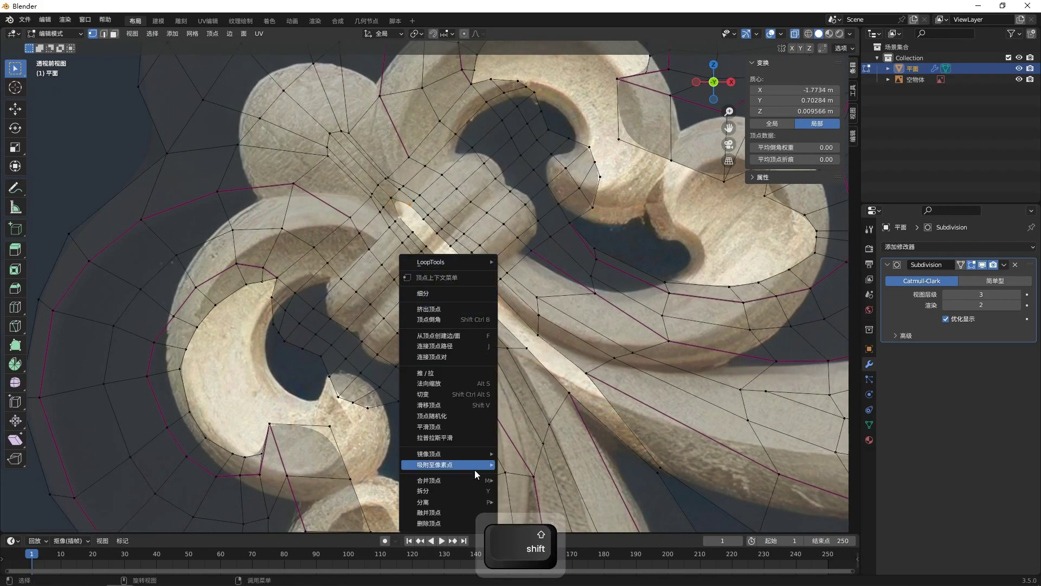
{"action": "mouse_move", "coordinate": [445, 480]}
{"action": "left_click", "coordinate": [520, 479]}
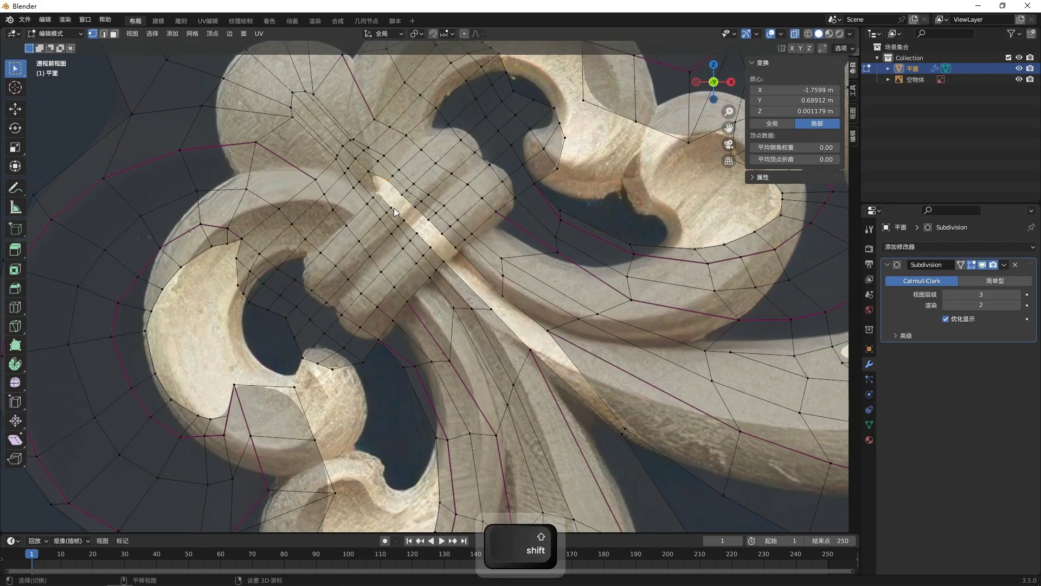
- Merge the next two seam vertex pairs across the knot's upper-left lobe
{"action": "right_click", "coordinate": [394, 208]}
{"action": "mouse_move", "coordinate": [402, 395]}
{"action": "left_click", "coordinate": [466, 409]}
{"action": "right_click", "coordinate": [465, 272]}
{"action": "mouse_move", "coordinate": [418, 425]}
{"action": "left_click", "coordinate": [518, 425]}
- Merge the next two seam vertex pairs in the middle of the knot using At Center (到中心)
{"action": "right_click", "coordinate": [509, 205]}
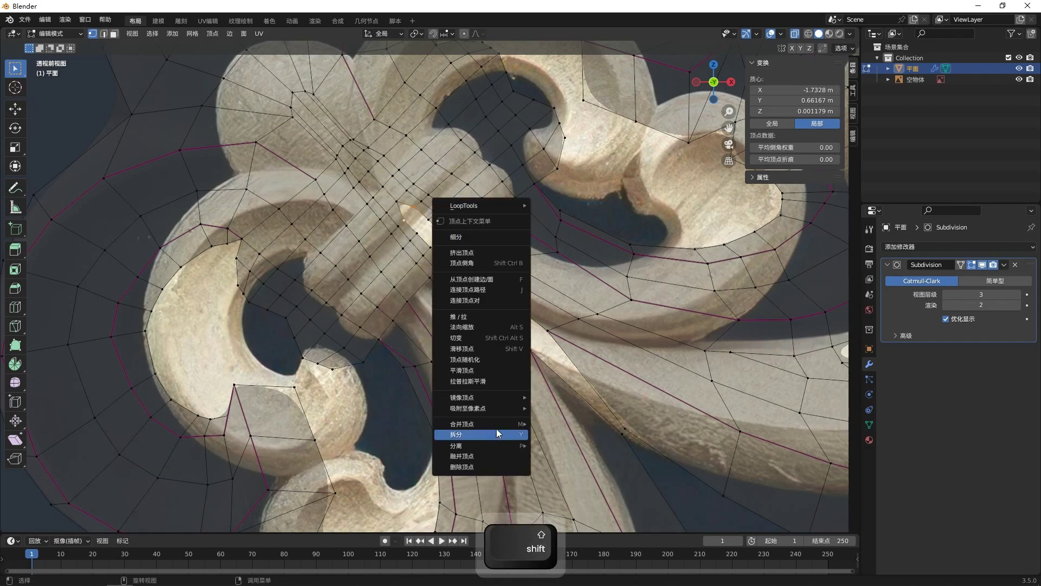
{"action": "mouse_move", "coordinate": [499, 423]}
{"action": "left_click", "coordinate": [562, 425]}
{"action": "left_click", "coordinate": [417, 233]}
{"action": "left_click", "coordinate": [430, 221], "text": "shift"}
{"action": "right_click", "coordinate": [521, 264]}
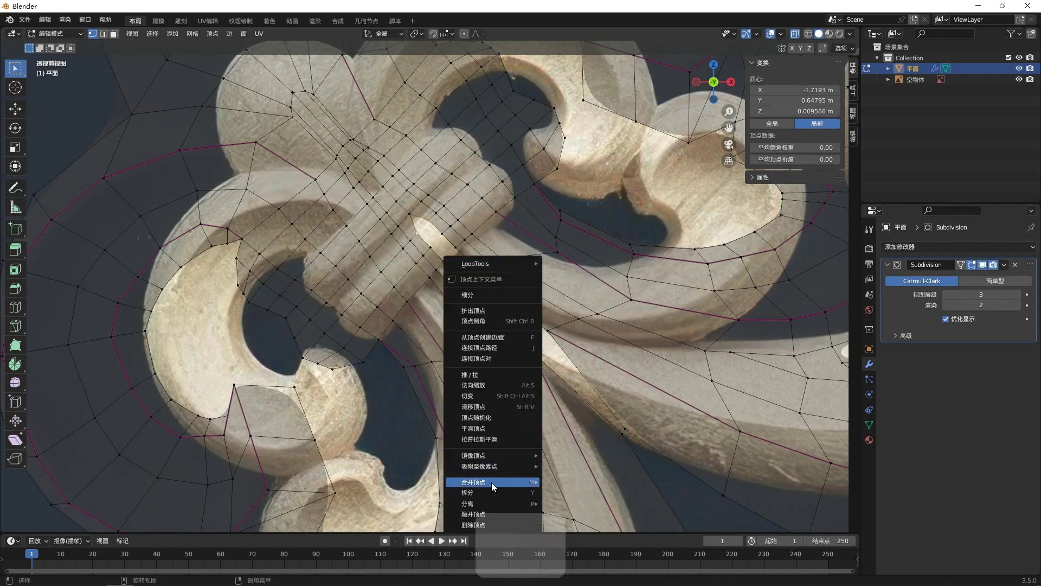
{"action": "mouse_move", "coordinate": [491, 482]}
{"action": "left_click", "coordinate": [564, 481]}
- Merge the remaining seam vertex pairs at the knot's lower-right edge using At Center (到中心)
{"action": "right_click", "coordinate": [527, 251]}
{"action": "mouse_move", "coordinate": [491, 455]}
{"action": "left_click", "coordinate": [564, 454]}
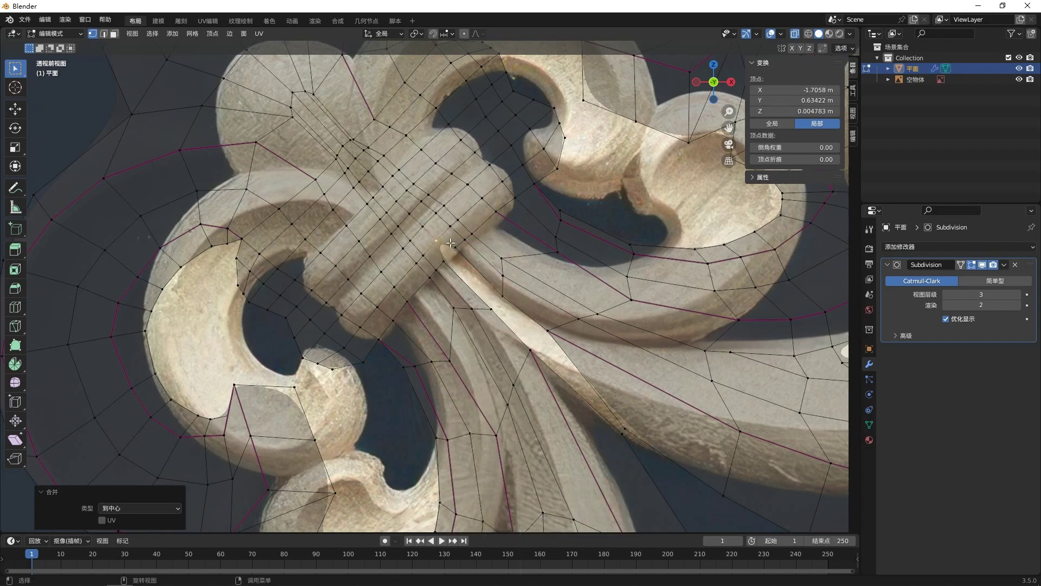
{"action": "right_click", "coordinate": [575, 278]}
{"action": "mouse_move", "coordinate": [551, 456]}
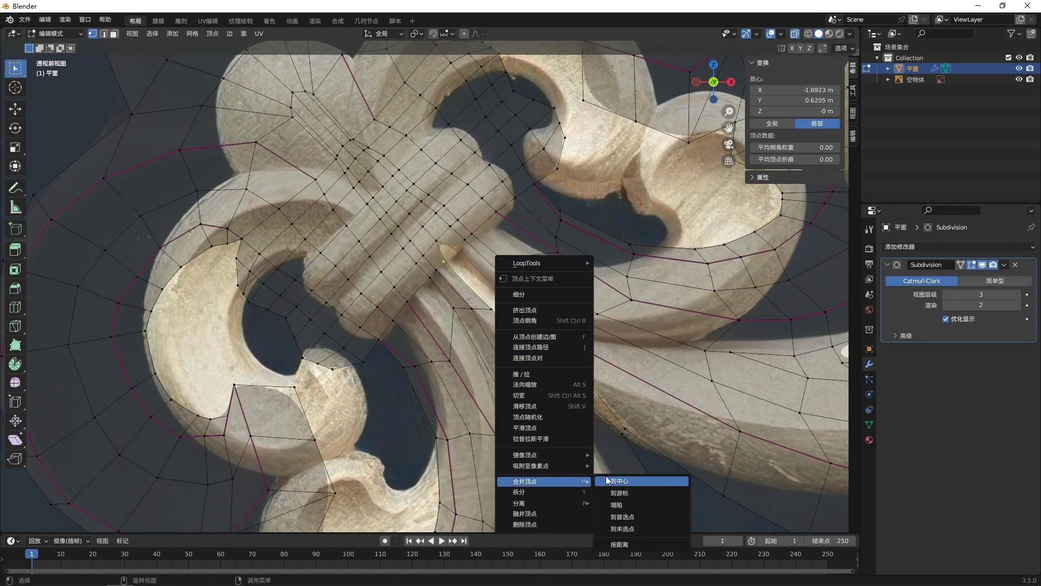
{"action": "left_click", "coordinate": [606, 481]}
{"action": "right_click", "coordinate": [549, 515]}
{"action": "left_click", "coordinate": [646, 455]}
- Merge the last two seam vertex pairs below the knot, where the two stems split
{"action": "middle_click_drag", "start_coordinate": [614, 401], "coordinate": [560, 290], "text": "shift"}
{"action": "left_click", "coordinate": [490, 213]}
{"action": "right_click", "coordinate": [597, 521]}
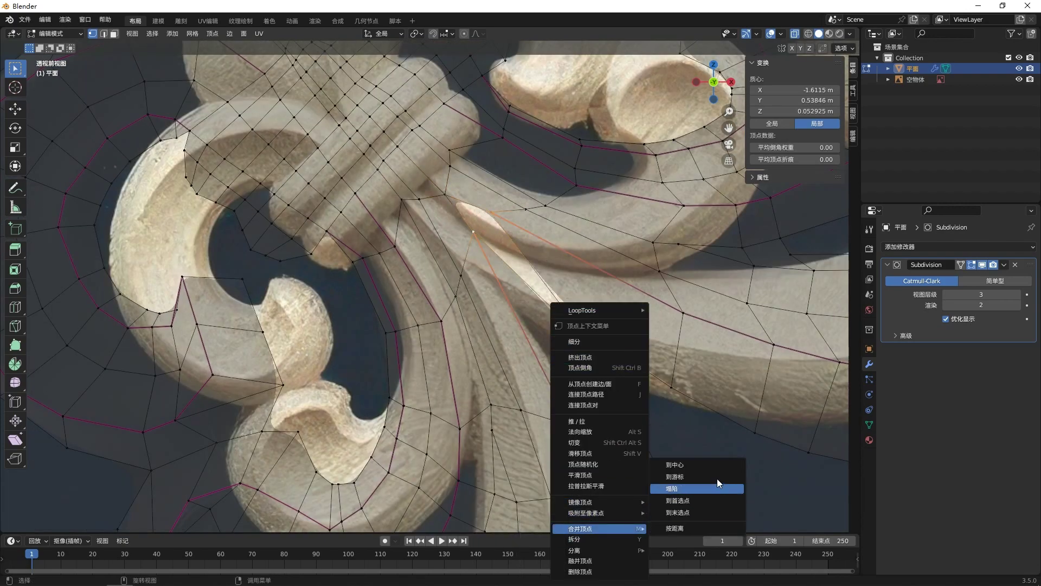
{"action": "left_click", "coordinate": [718, 484]}
{"action": "right_click", "coordinate": [597, 523]}
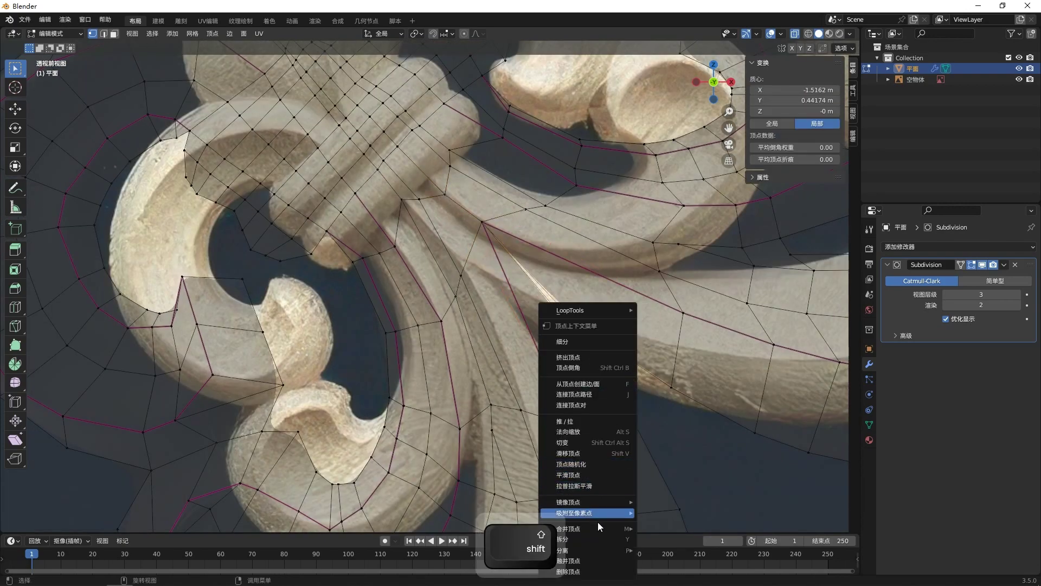
{"action": "left_click", "coordinate": [679, 461]}
- Return to Object Mode and move the ornament down and to the right of the carving in the reference image
{"action": "scroll", "coordinate": [664, 462], "scroll_direction": "down", "scroll_amount": 6}
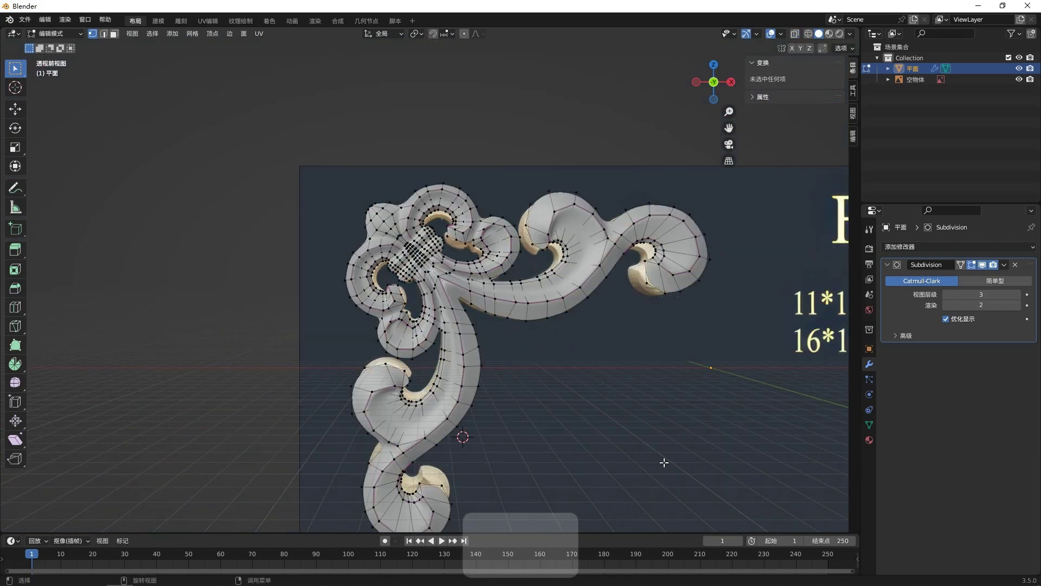
{"action": "key", "text": "Tab"}
{"action": "key", "text": "g"}
{"action": "left_click", "coordinate": [601, 348]}
- Move the seam vertex at the leaf's inner end, just before the knot, along the global Y axis in Edit Mode
{"action": "scroll", "coordinate": [601, 347], "scroll_direction": "up", "scroll_amount": 4}
{"action": "key", "text": "Tab"}
{"action": "scroll", "coordinate": [686, 426], "scroll_direction": "up", "scroll_amount": 3}
{"action": "middle_click_drag", "start_coordinate": [686, 427], "coordinate": [590, 335]}
{"action": "middle_click_drag", "start_coordinate": [641, 369], "coordinate": [603, 353]}
{"action": "left_click", "coordinate": [609, 301]}
{"action": "middle_click_drag", "start_coordinate": [657, 408], "coordinate": [645, 373]}
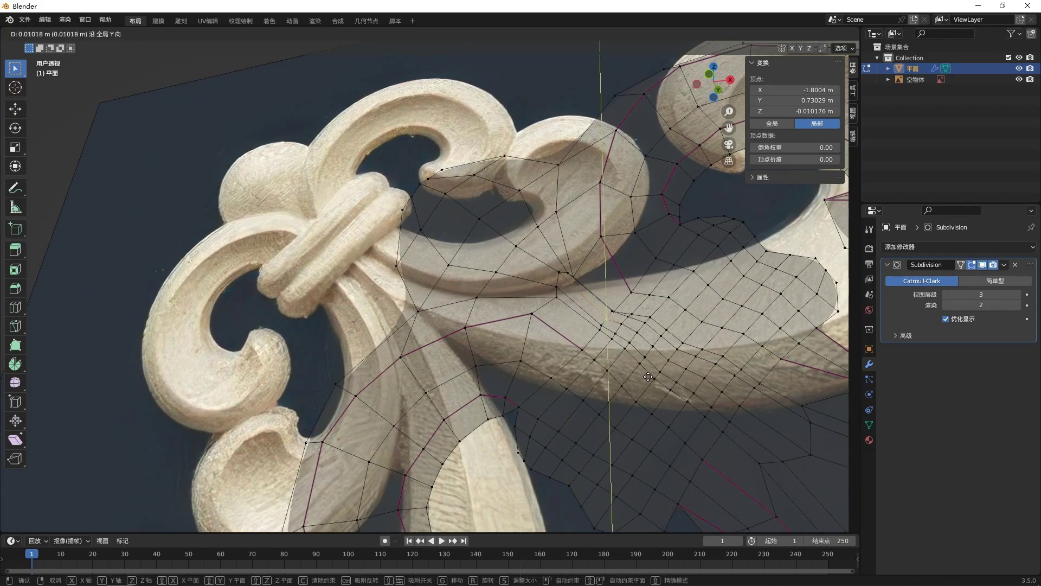
{"action": "left_click", "coordinate": [647, 350]}
- Move the selected vertices at the junction of leaf and knot 0.005764 m along the global Y axis
{"action": "key", "text": "KP_1"}
{"action": "scroll", "coordinate": [635, 399], "scroll_direction": "up", "scroll_amount": 3}
{"action": "left_click", "coordinate": [631, 400]}
{"action": "scroll", "coordinate": [586, 347], "scroll_direction": "down", "scroll_amount": 4}
{"action": "middle_click_drag", "start_coordinate": [593, 365], "coordinate": [626, 415]}
{"action": "middle_click_drag", "start_coordinate": [592, 317], "coordinate": [698, 306]}
{"action": "left_click", "coordinate": [696, 315]}
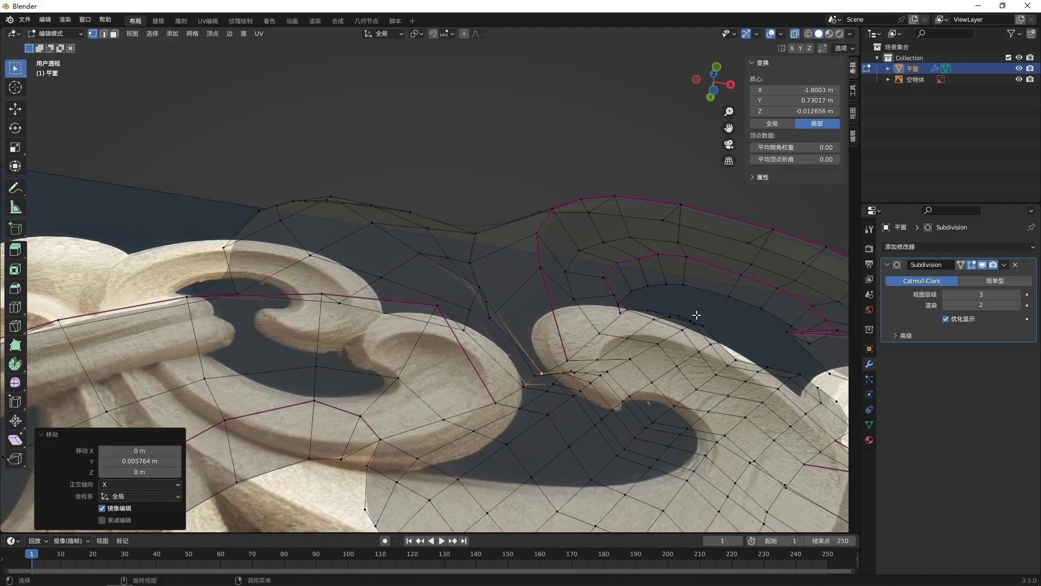
- Return to Object Mode in front view, turn off X-ray and reposition the whole ornament beside the reference carving
{"action": "key", "text": "KP_1"}
{"action": "key", "text": "Tab"}
{"action": "key", "text": "alt+z"}
{"action": "scroll", "coordinate": [696, 315], "scroll_direction": "down", "scroll_amount": 12}
{"action": "key", "text": "g"}
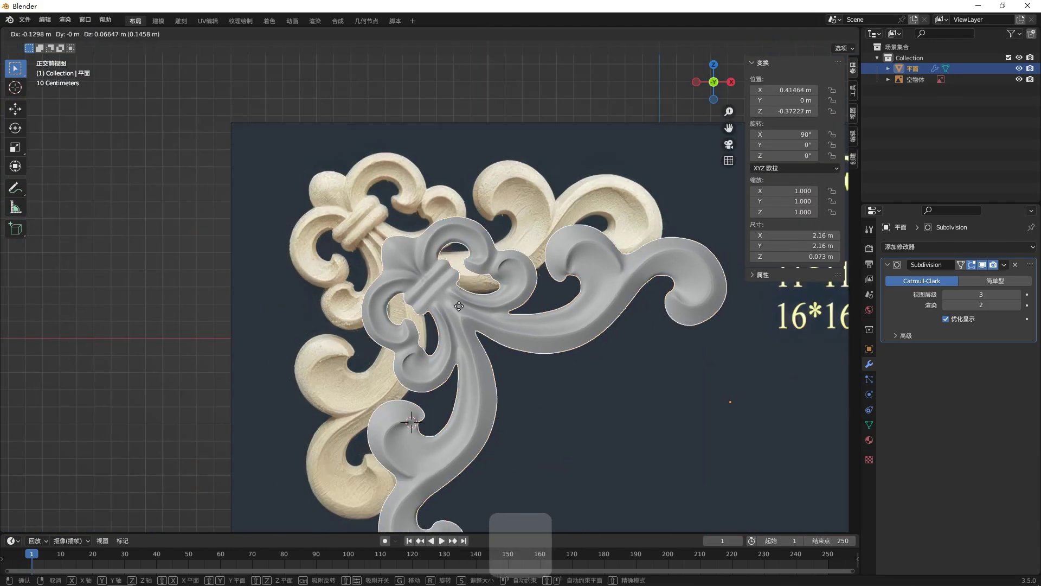
{"action": "left_click", "coordinate": [490, 367]}
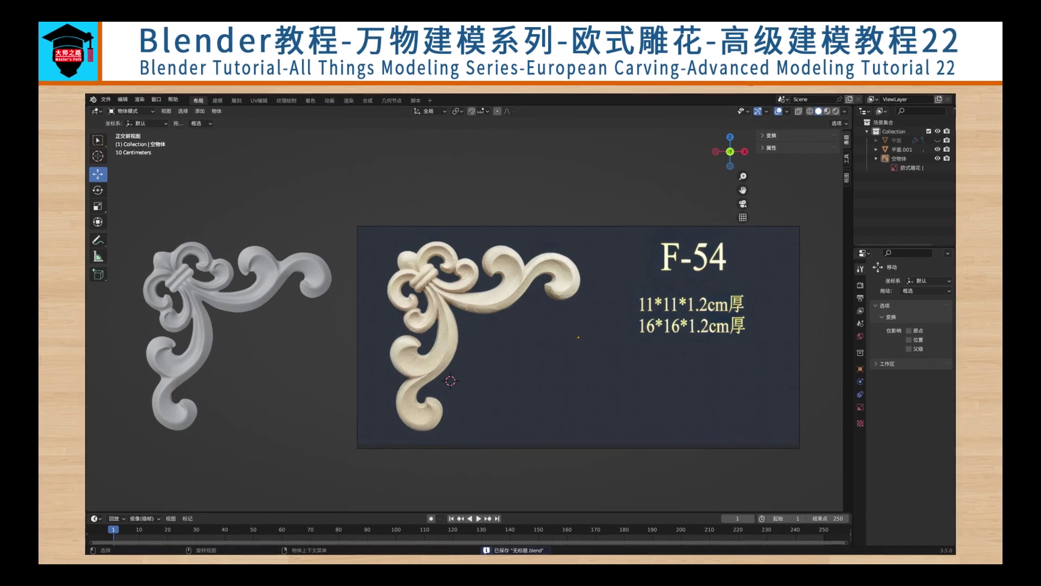